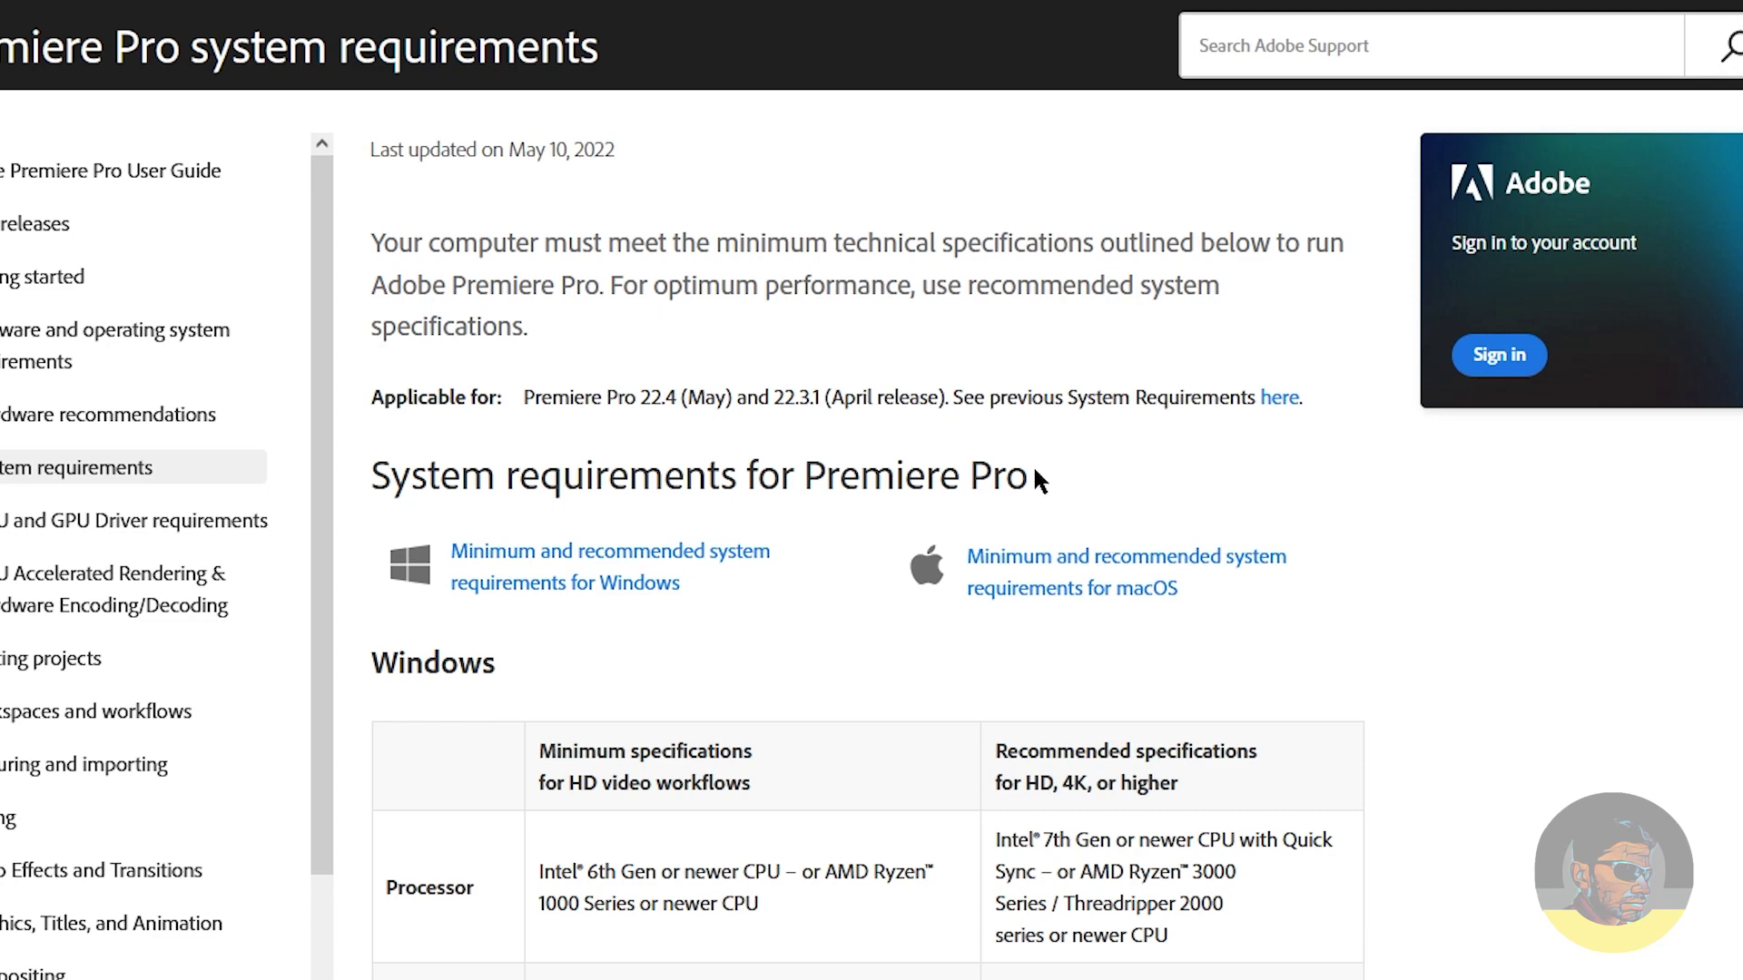
Step: Highlight the Windows table heading and its Minimum specifications and HD video workflows headings
scroll(1032, 464, down, 4)
drag(399, 246, 552, 264)
click(552, 264)
drag(535, 351, 739, 343)
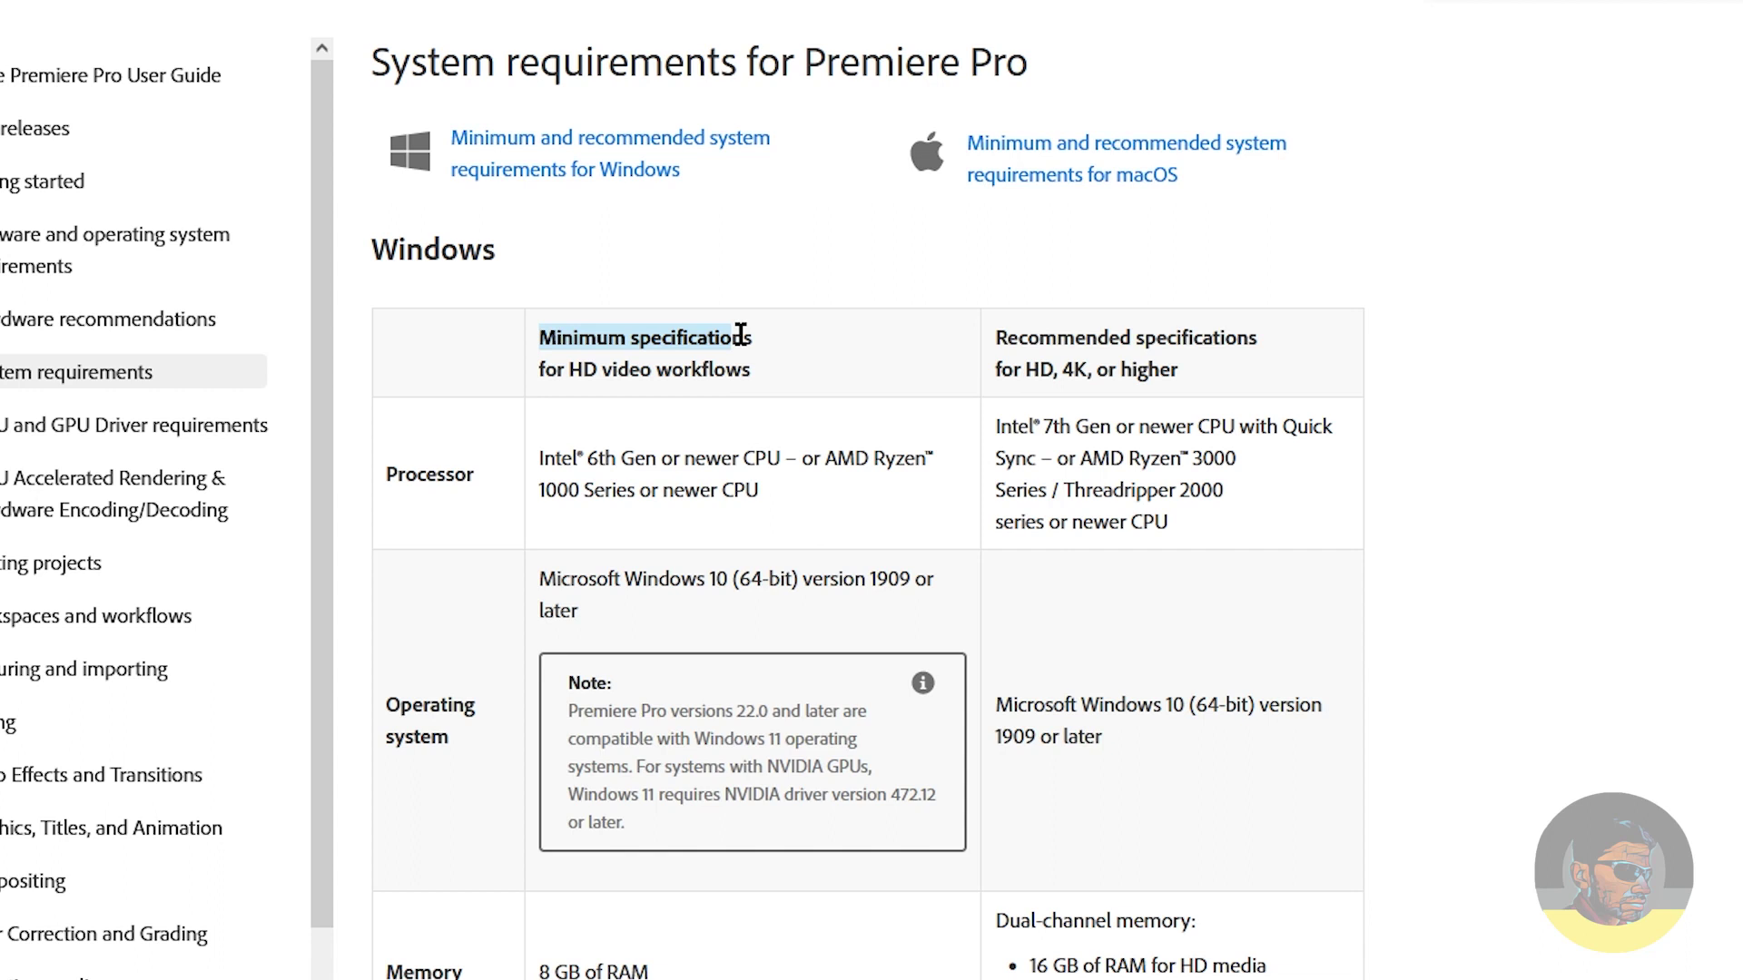
drag(541, 369, 753, 373)
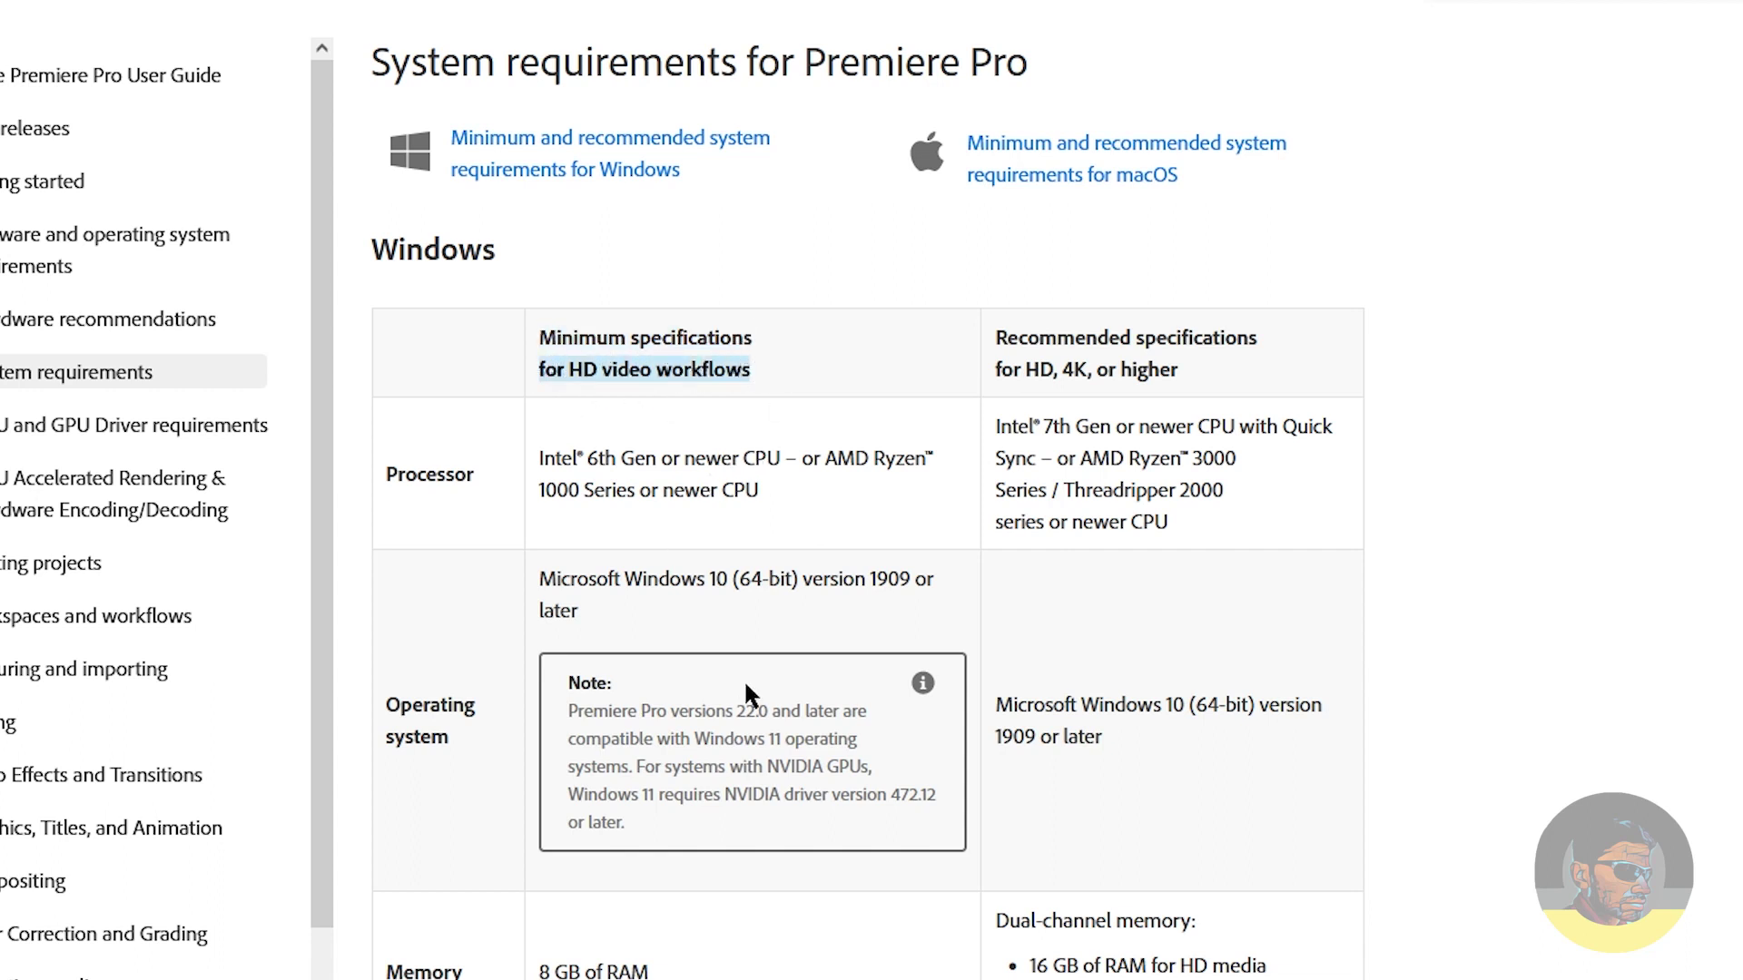
click(632, 501)
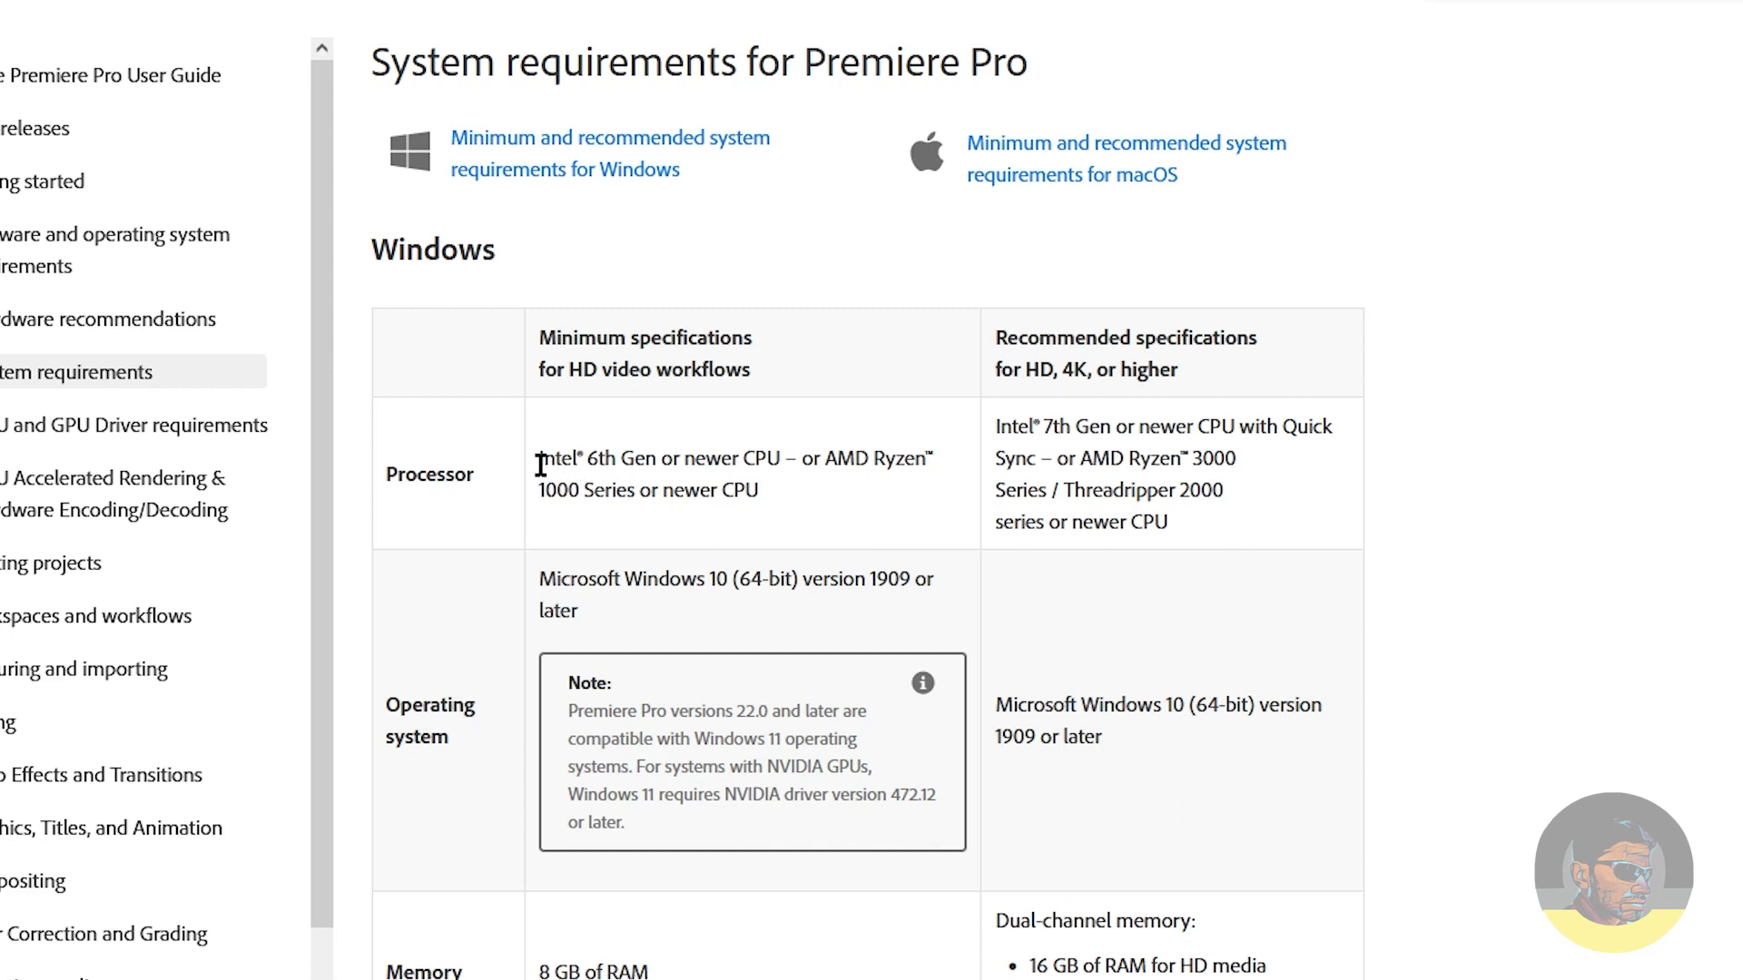
Step: Point out the processor rows: Intel 6th Gen minimum, Intel 7th Gen or AMD Ryzen 3000 recommended
drag(541, 463, 779, 459)
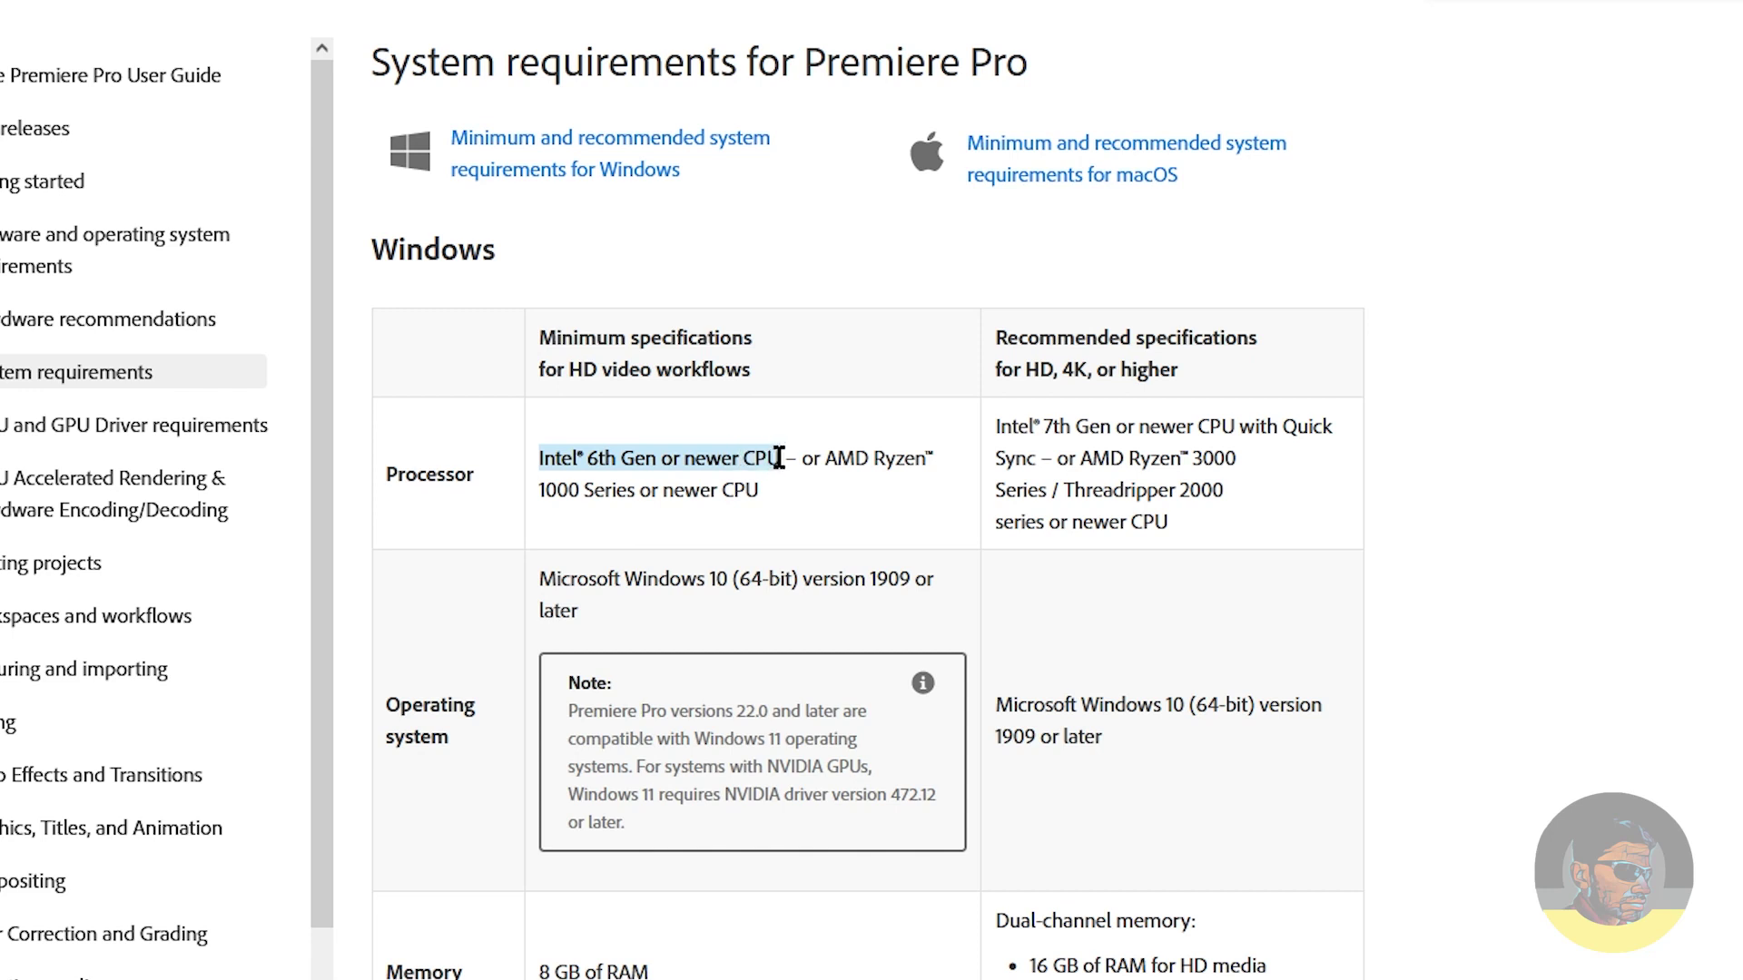
drag(635, 494, 768, 499)
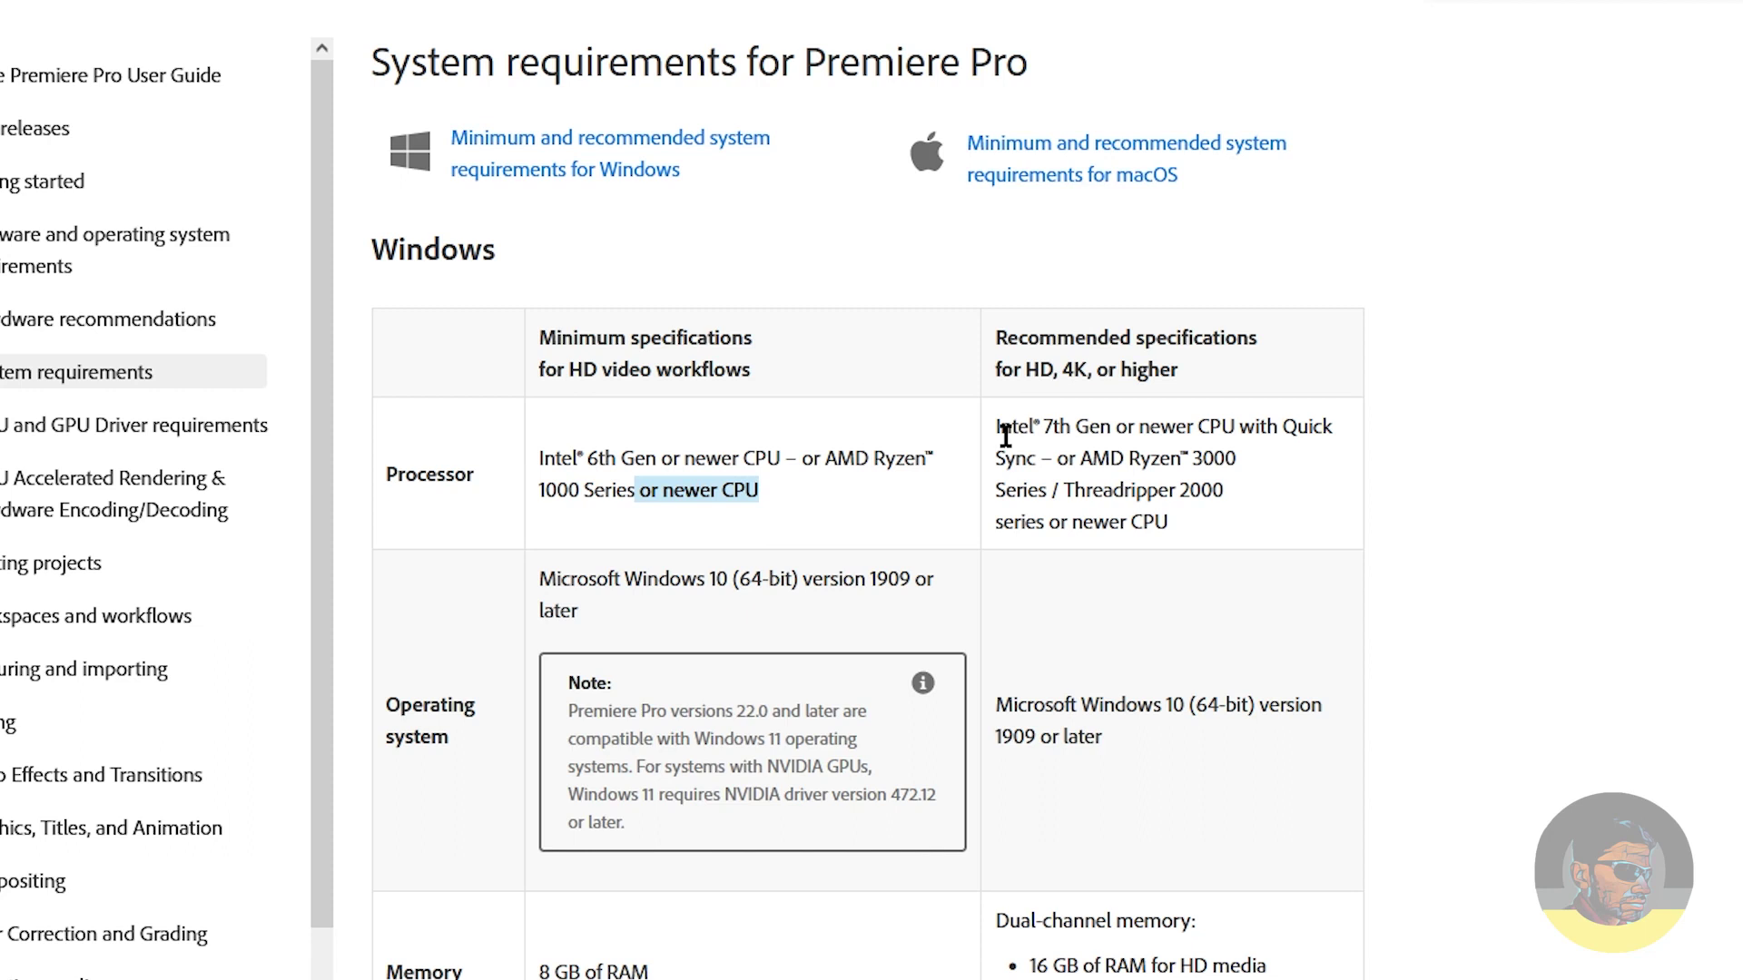
drag(996, 439, 1272, 432)
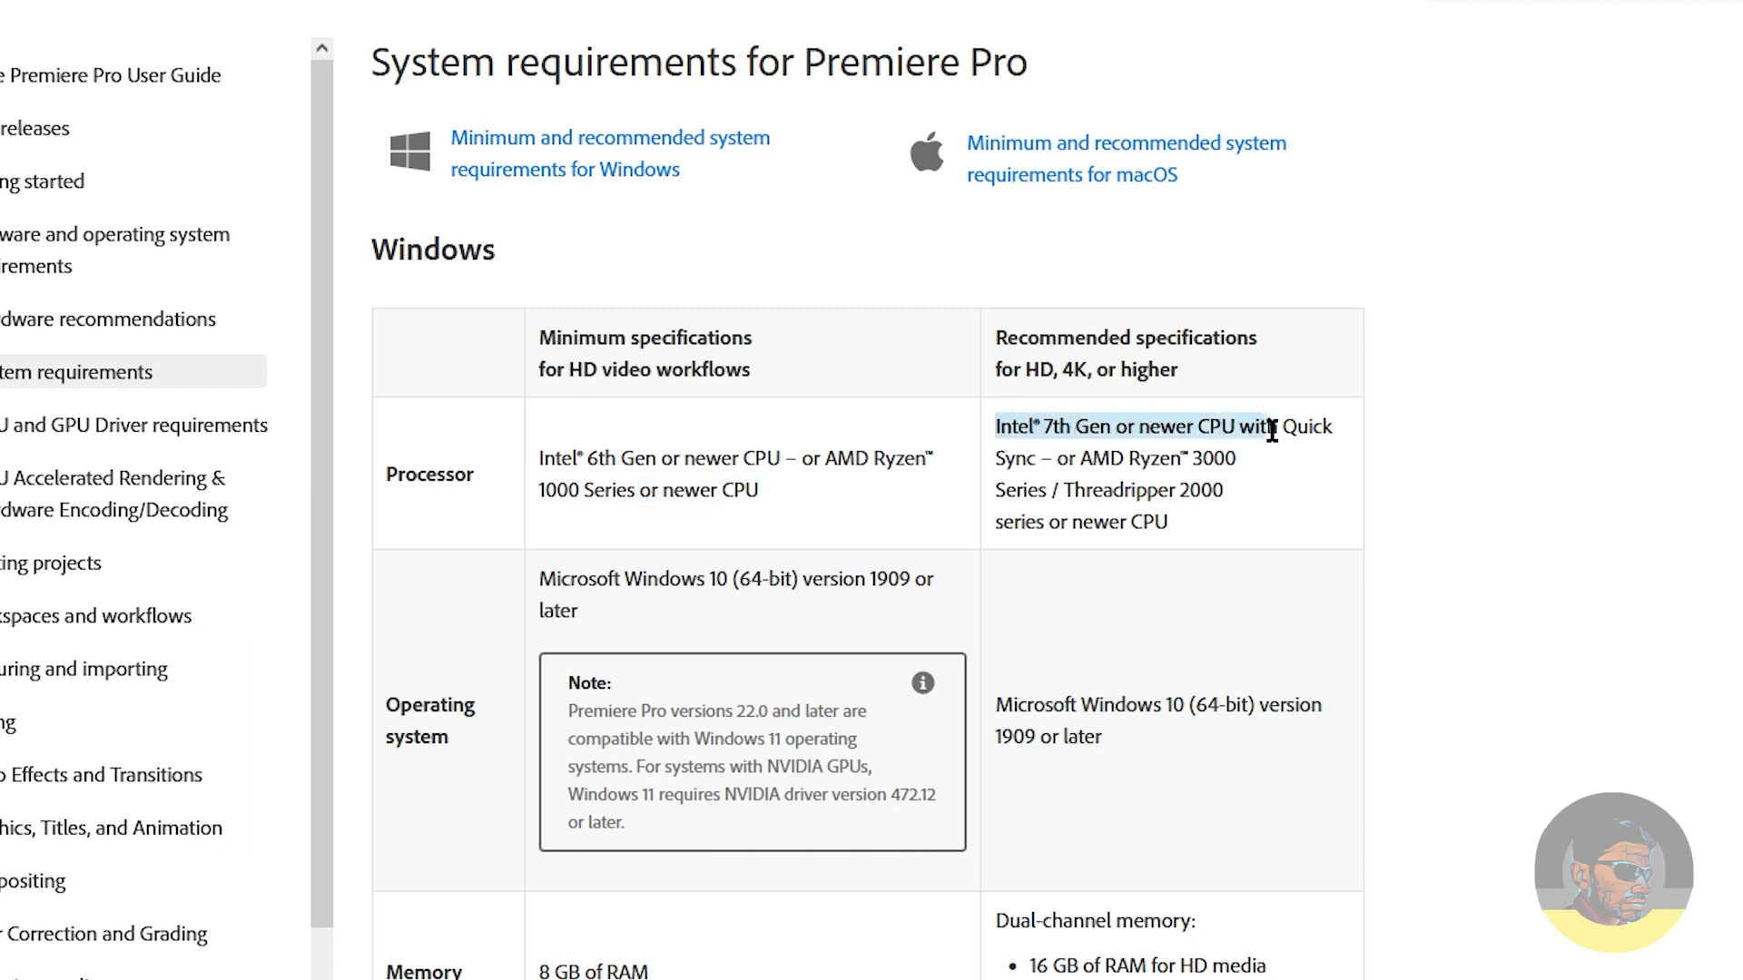
drag(1109, 461, 1228, 463)
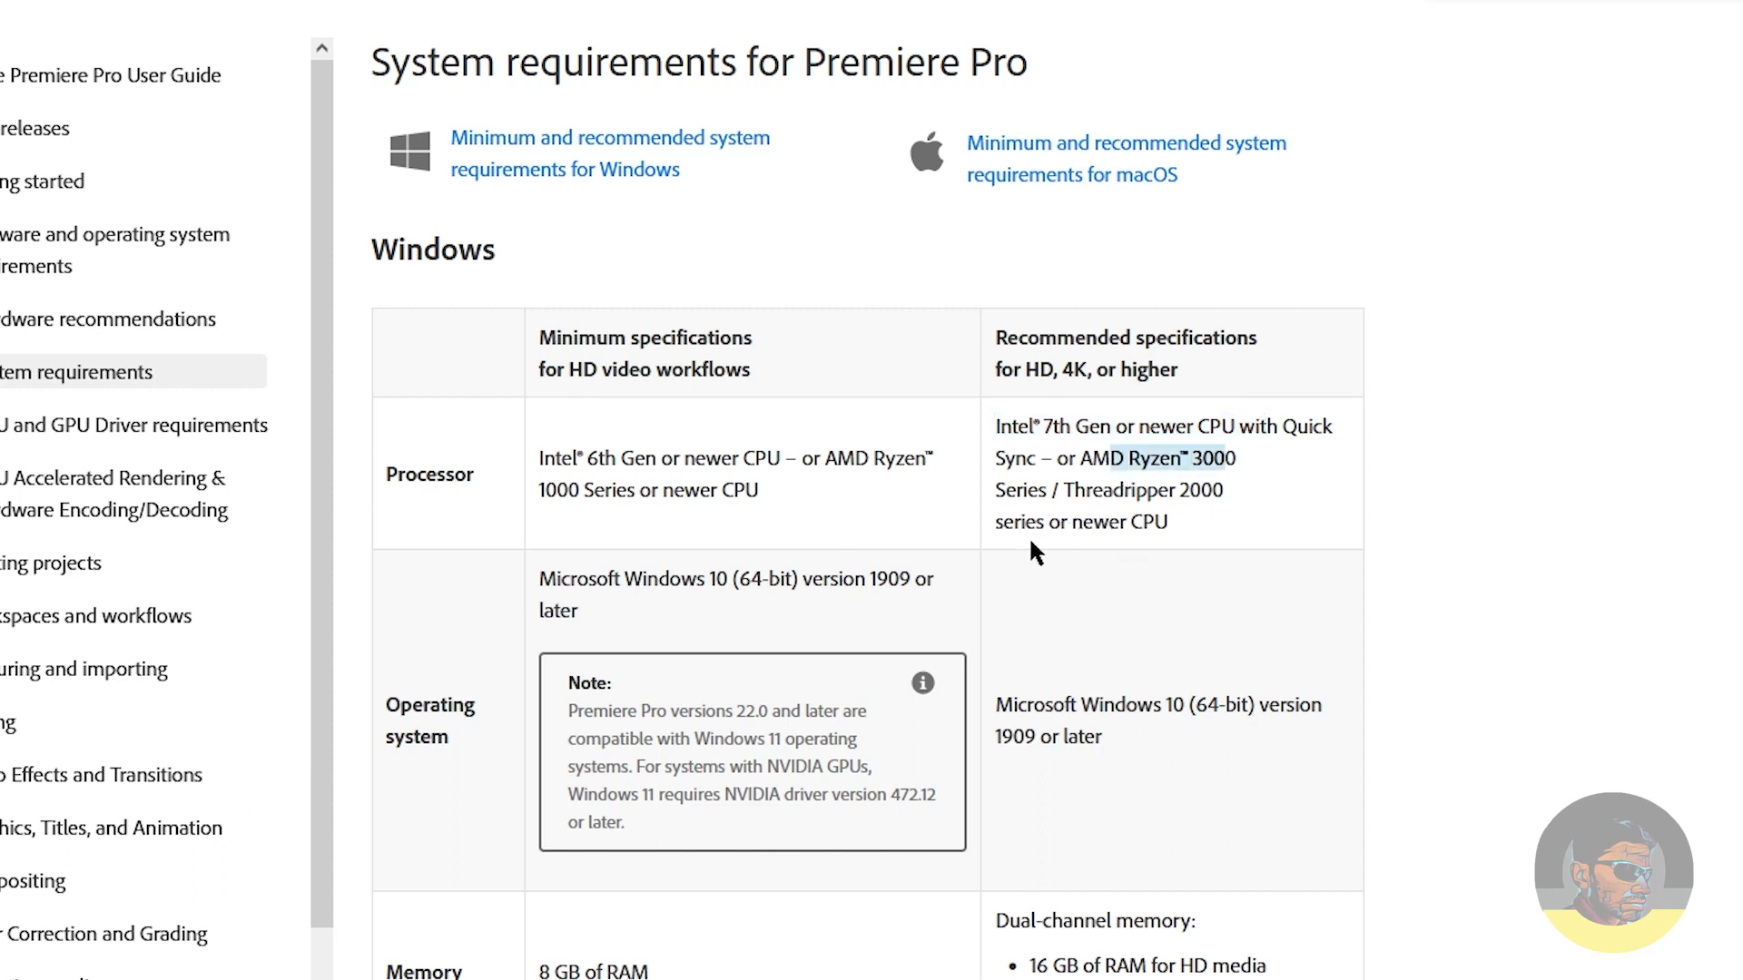
Step: Point out the Microsoft Windows 10 (64-bit) operating system requirement
scroll(1031, 532, down, 3)
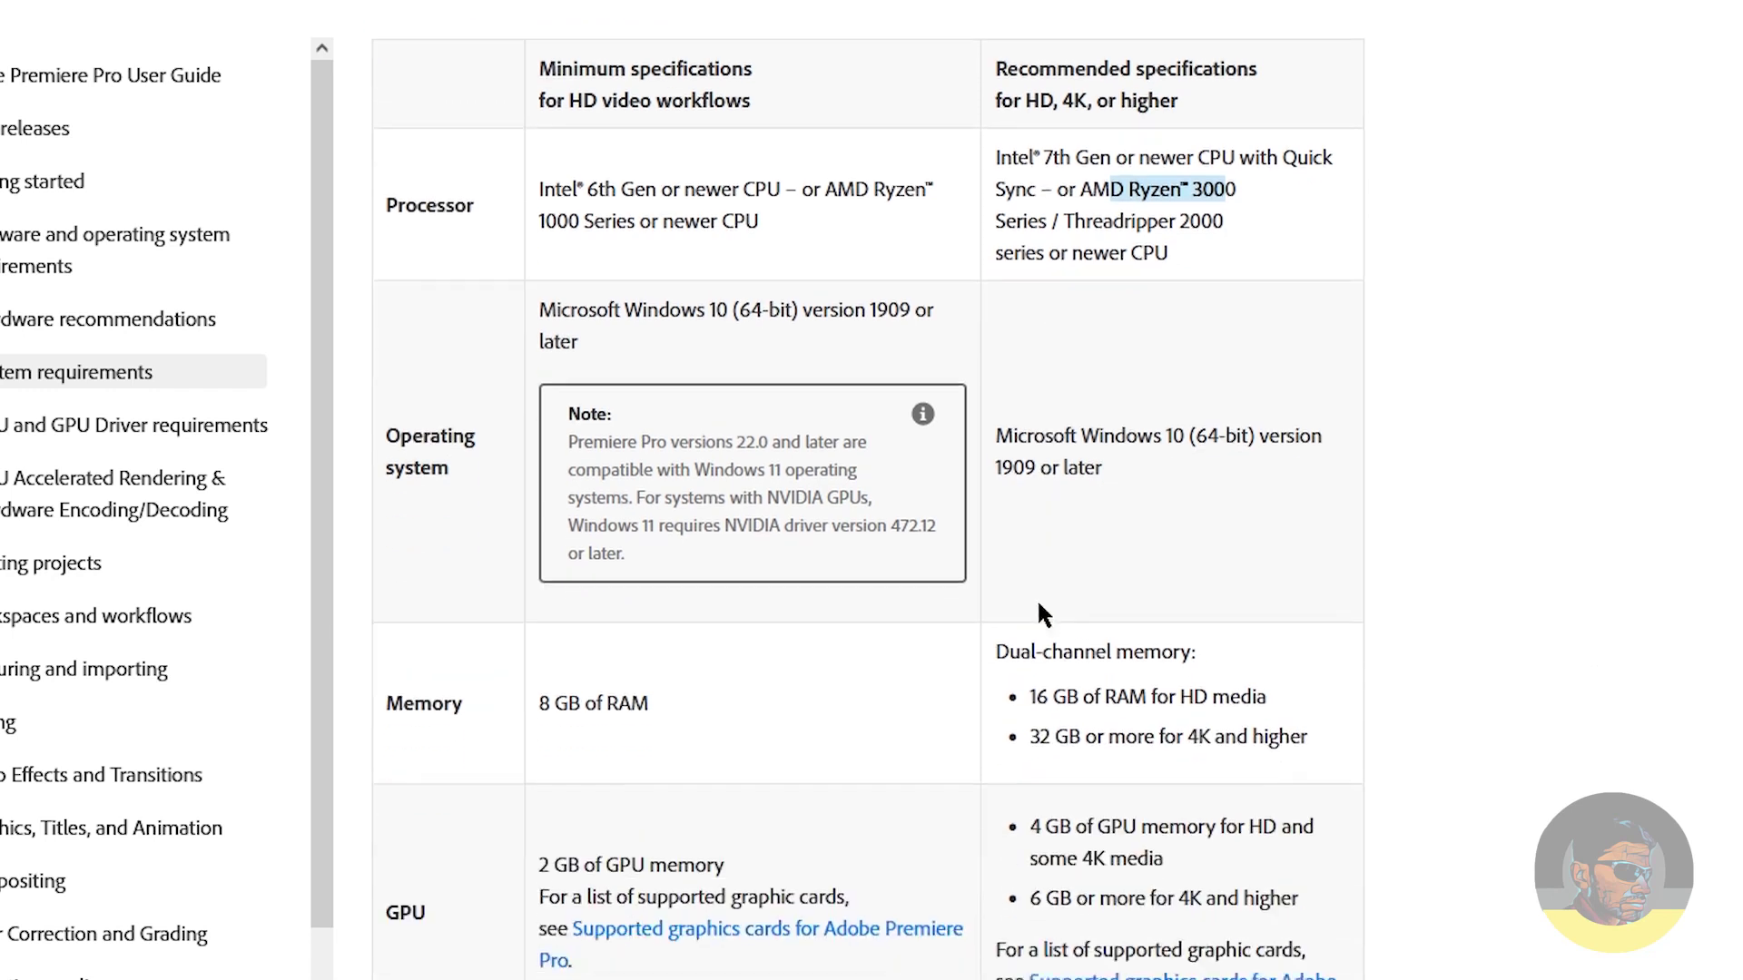
click(1113, 457)
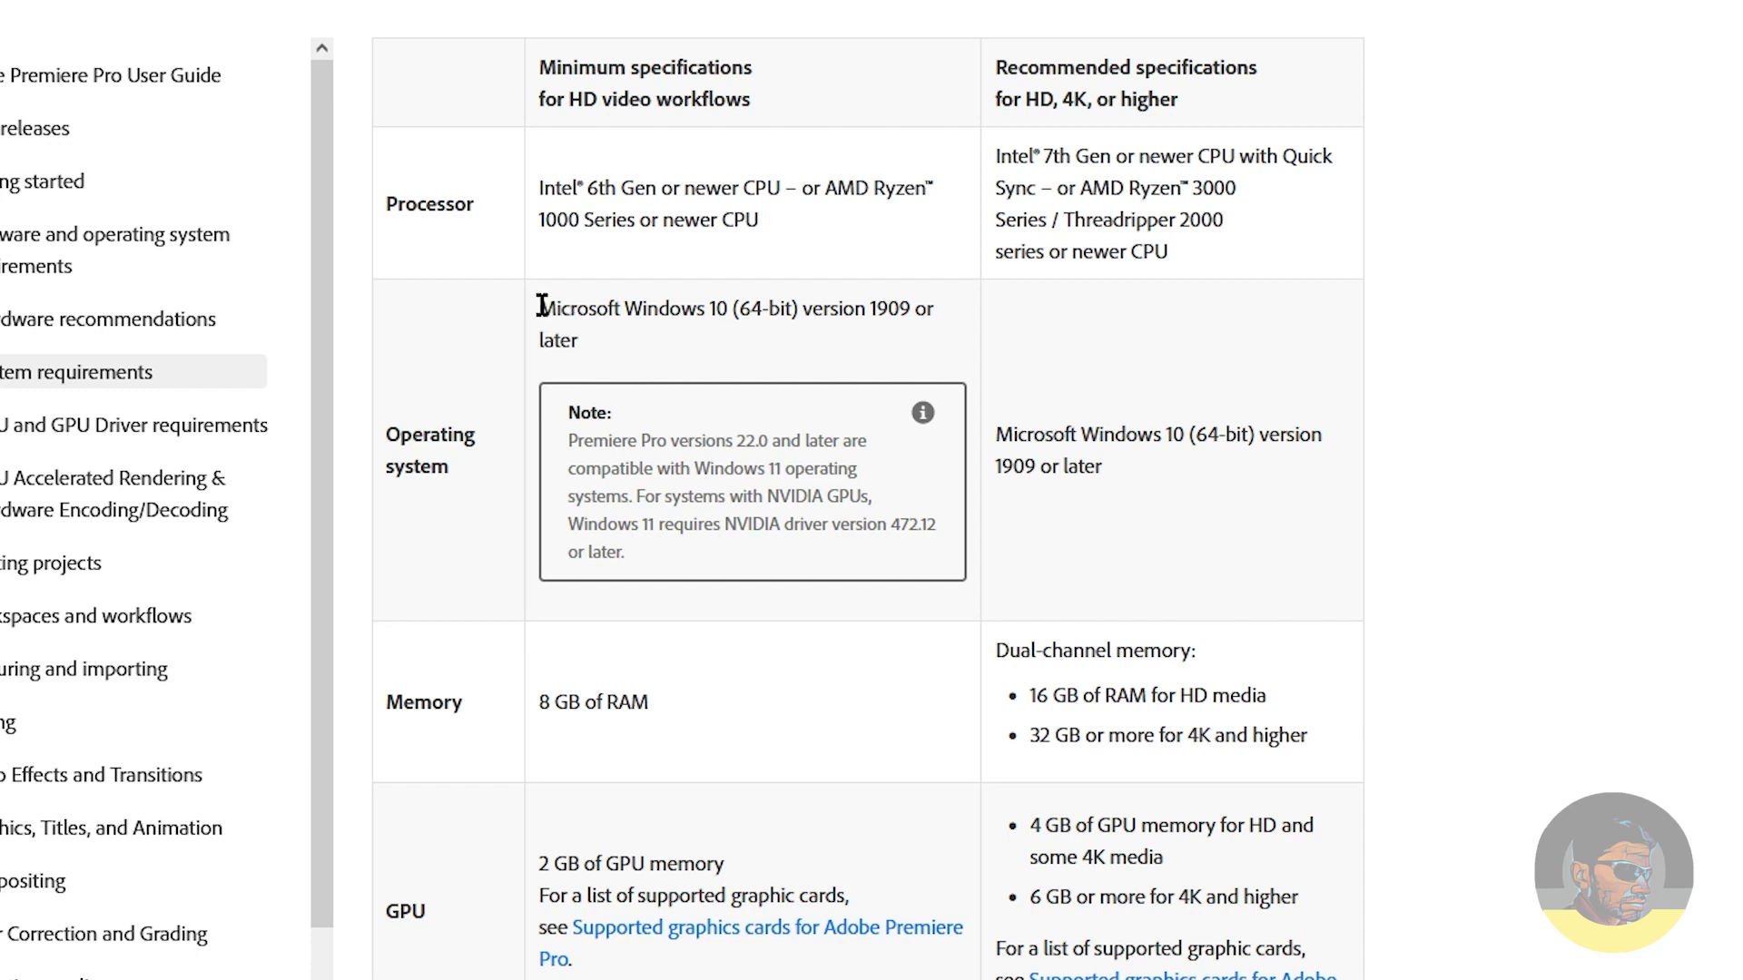
drag(539, 312, 813, 320)
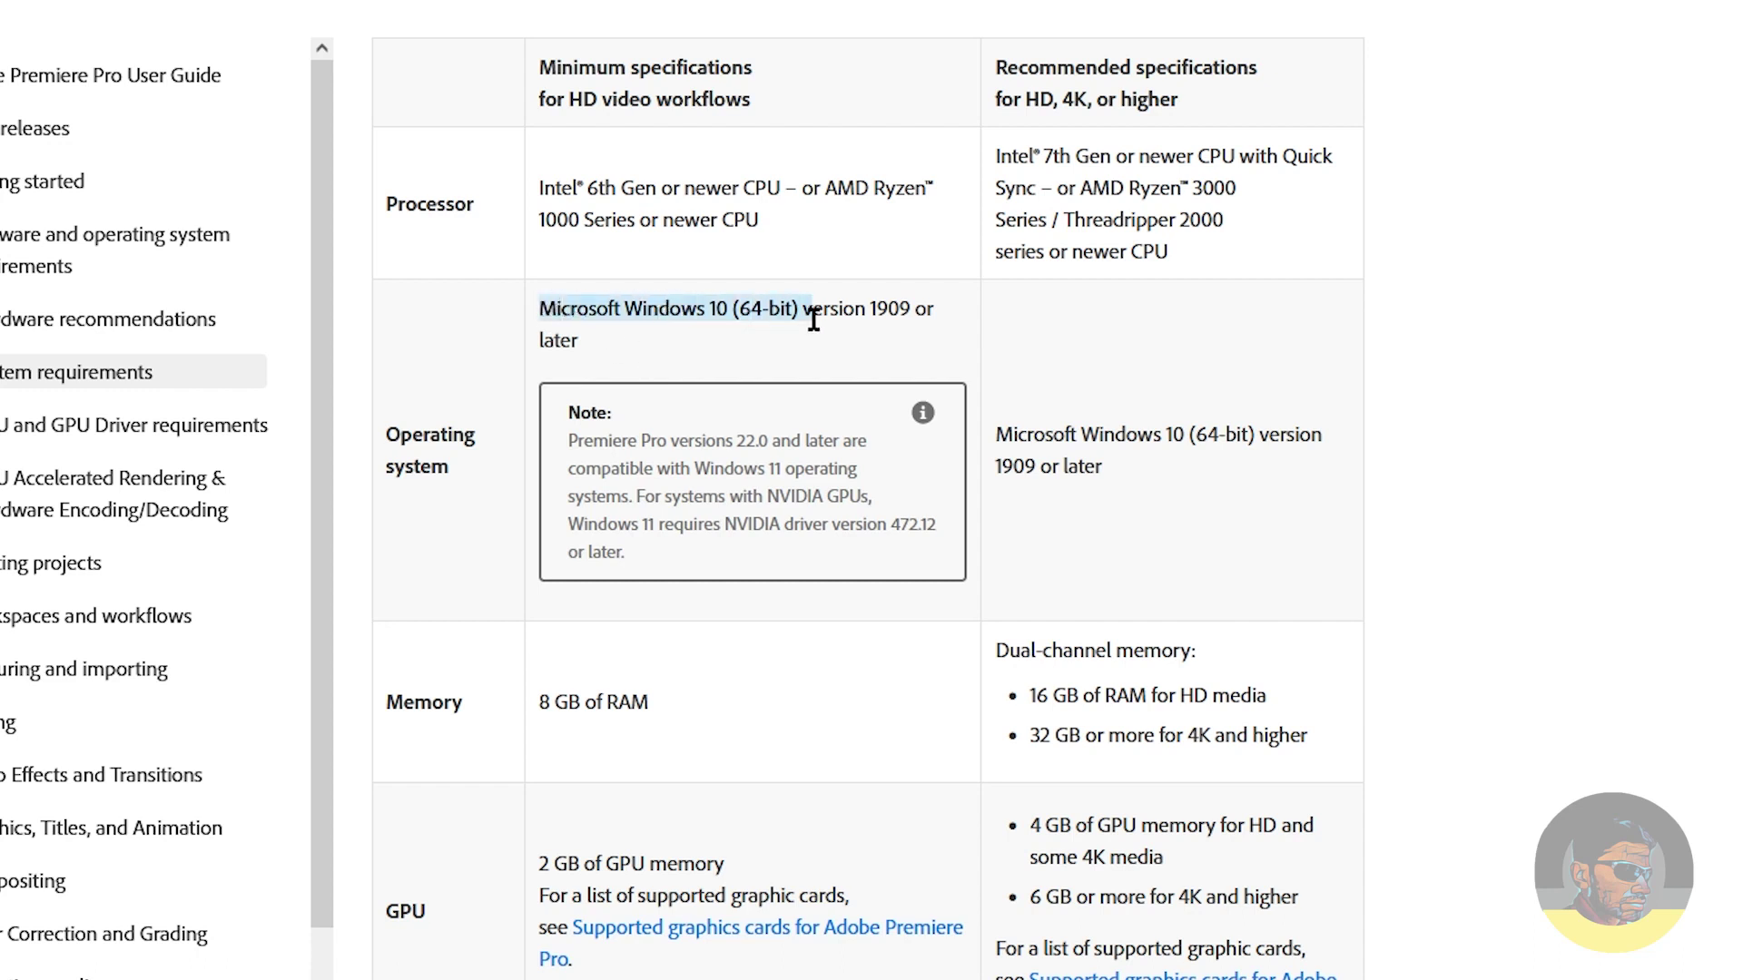
click(860, 357)
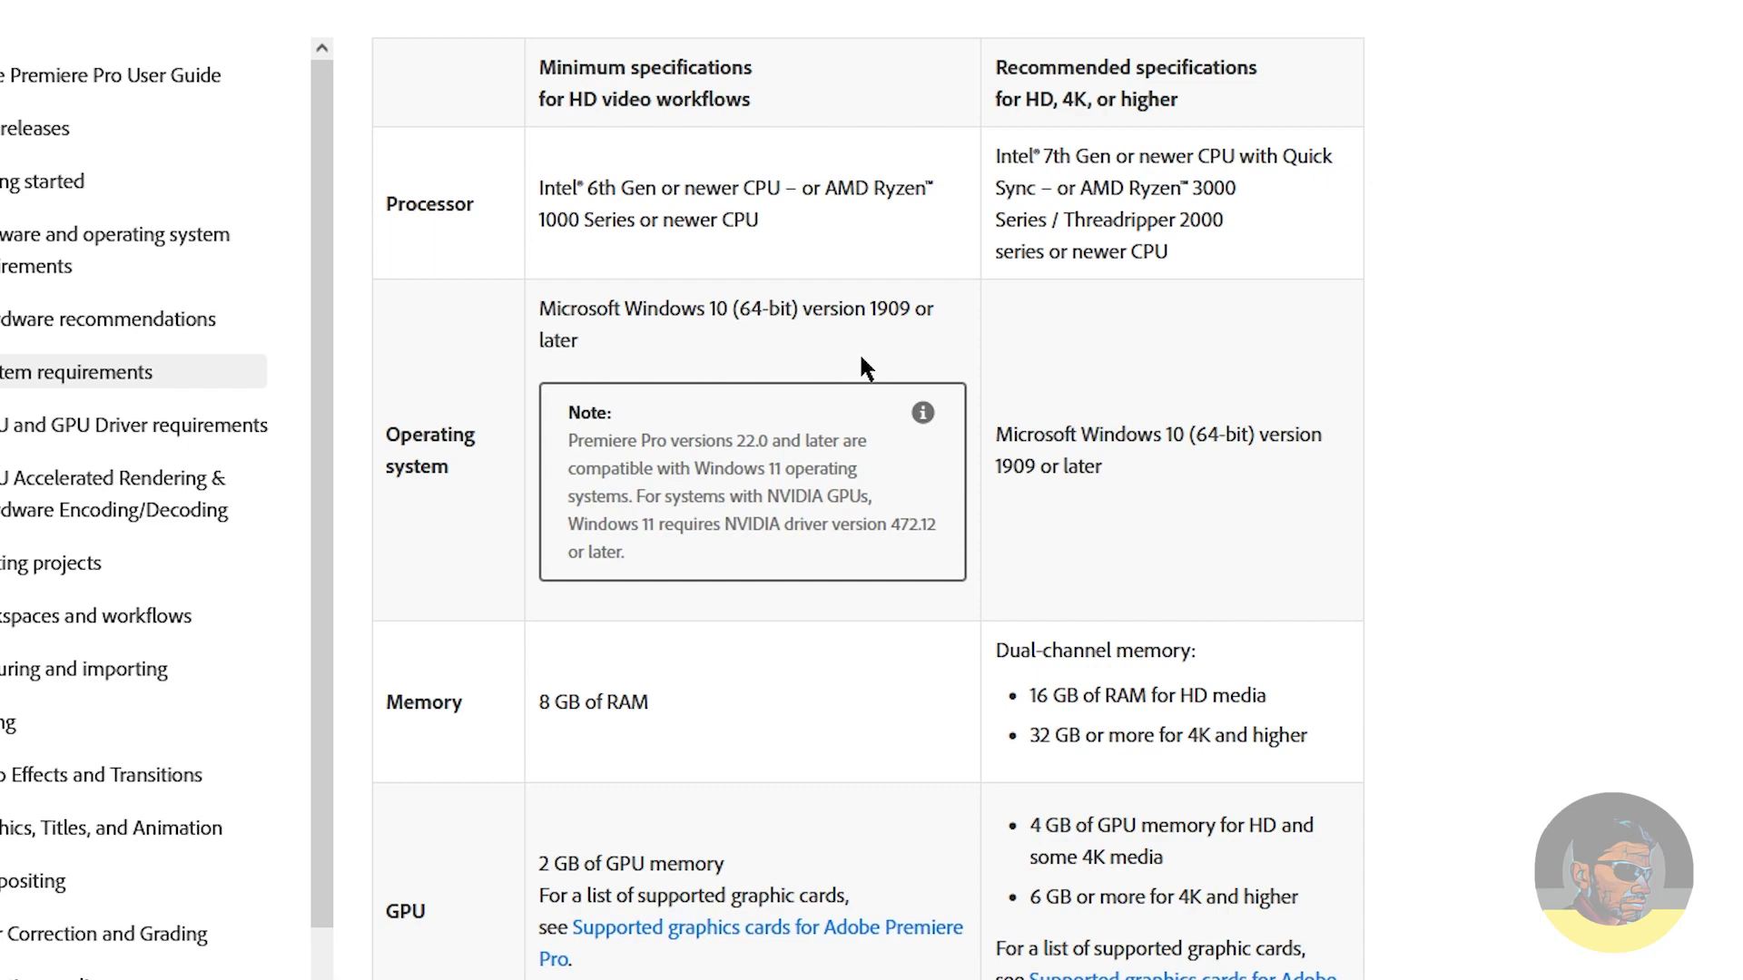
Step: Highlight the Windows 11 compatibility and NVIDIA driver notes below the operating system row
scroll(858, 358, down, 1)
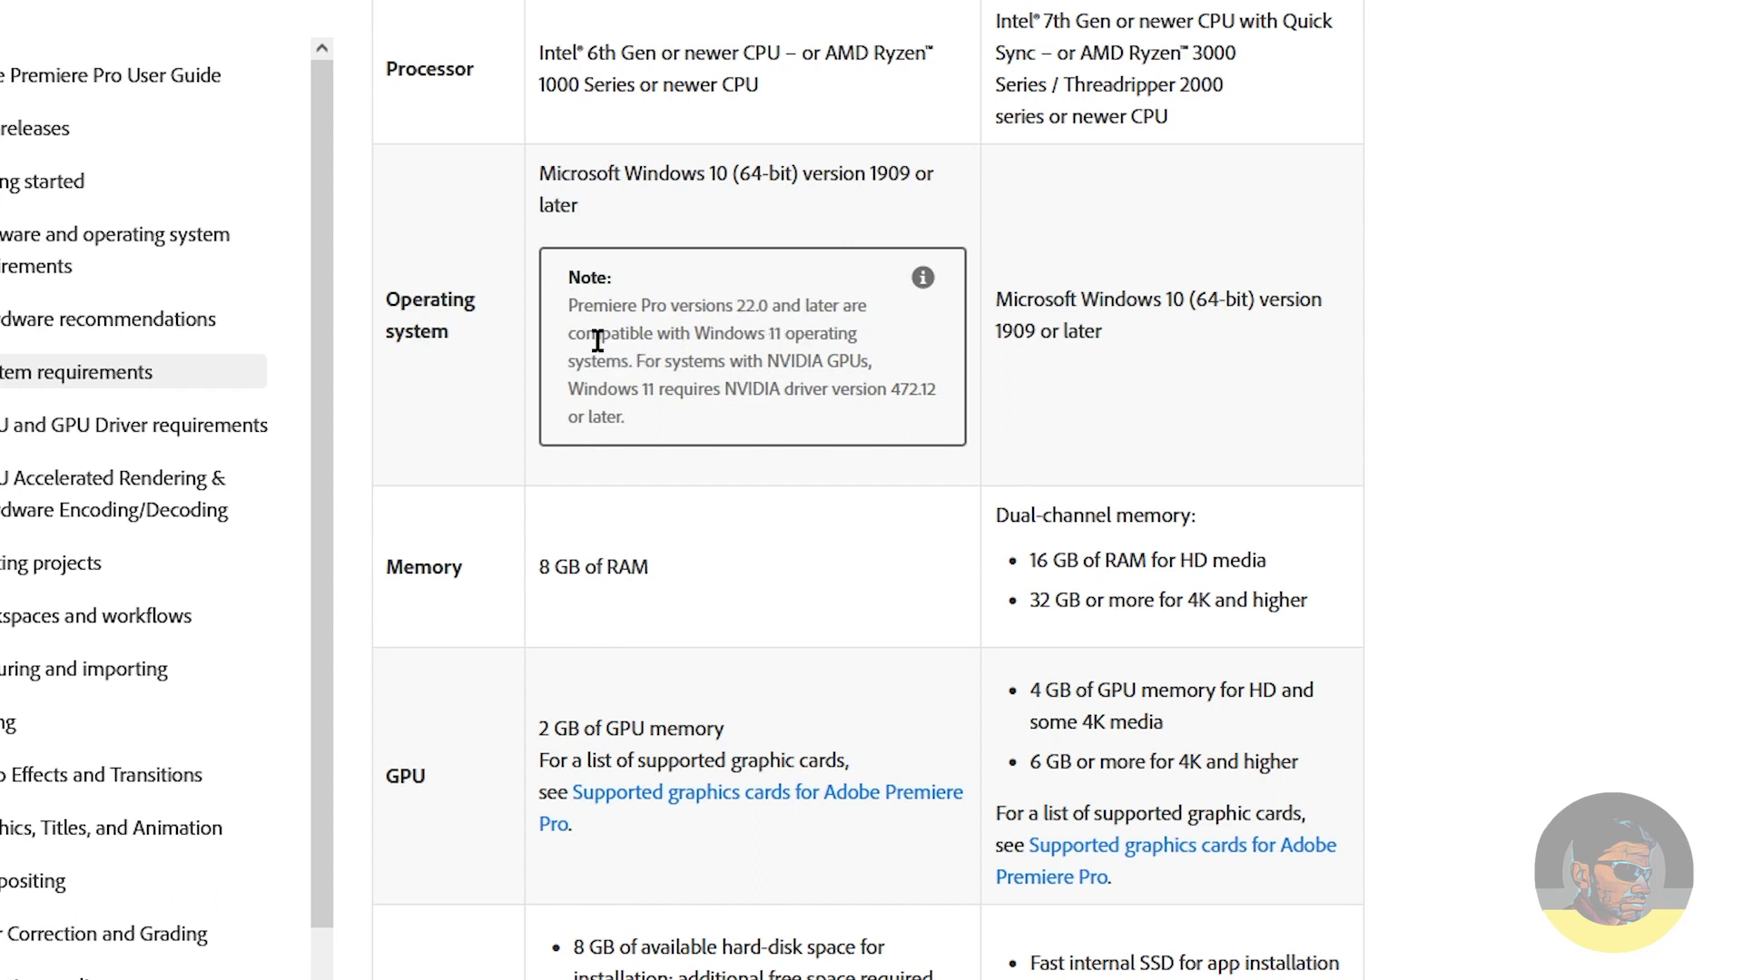
drag(592, 336, 862, 341)
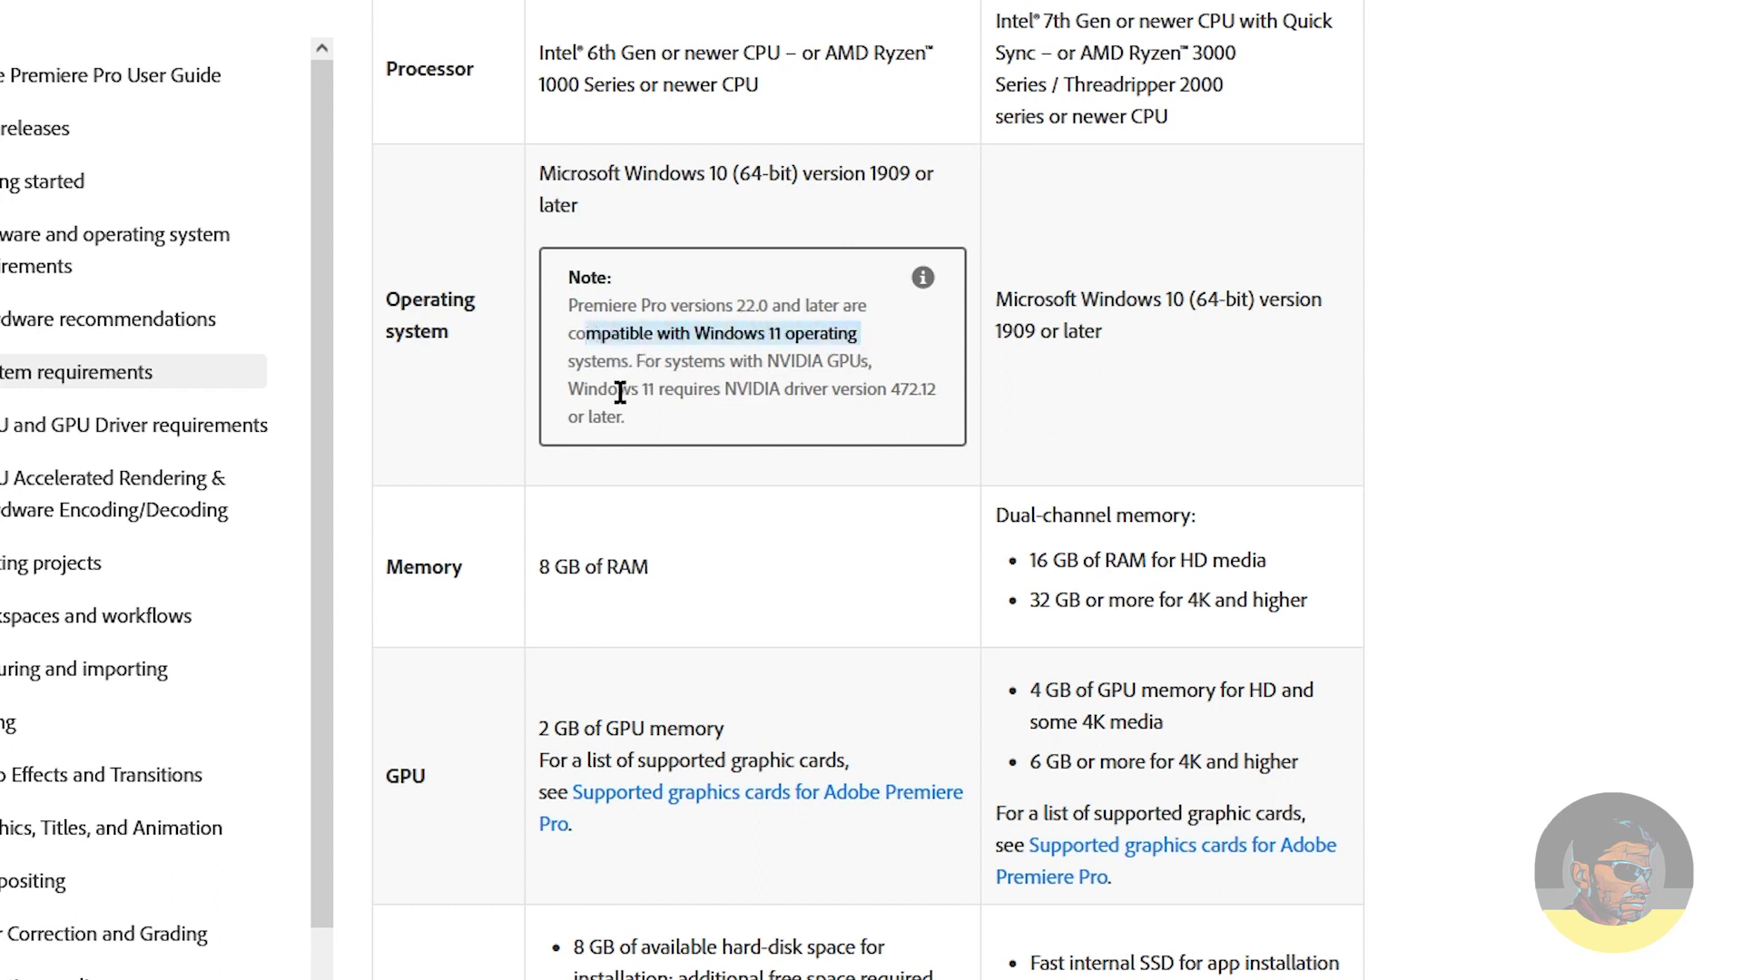
click(629, 356)
drag(629, 356, 874, 356)
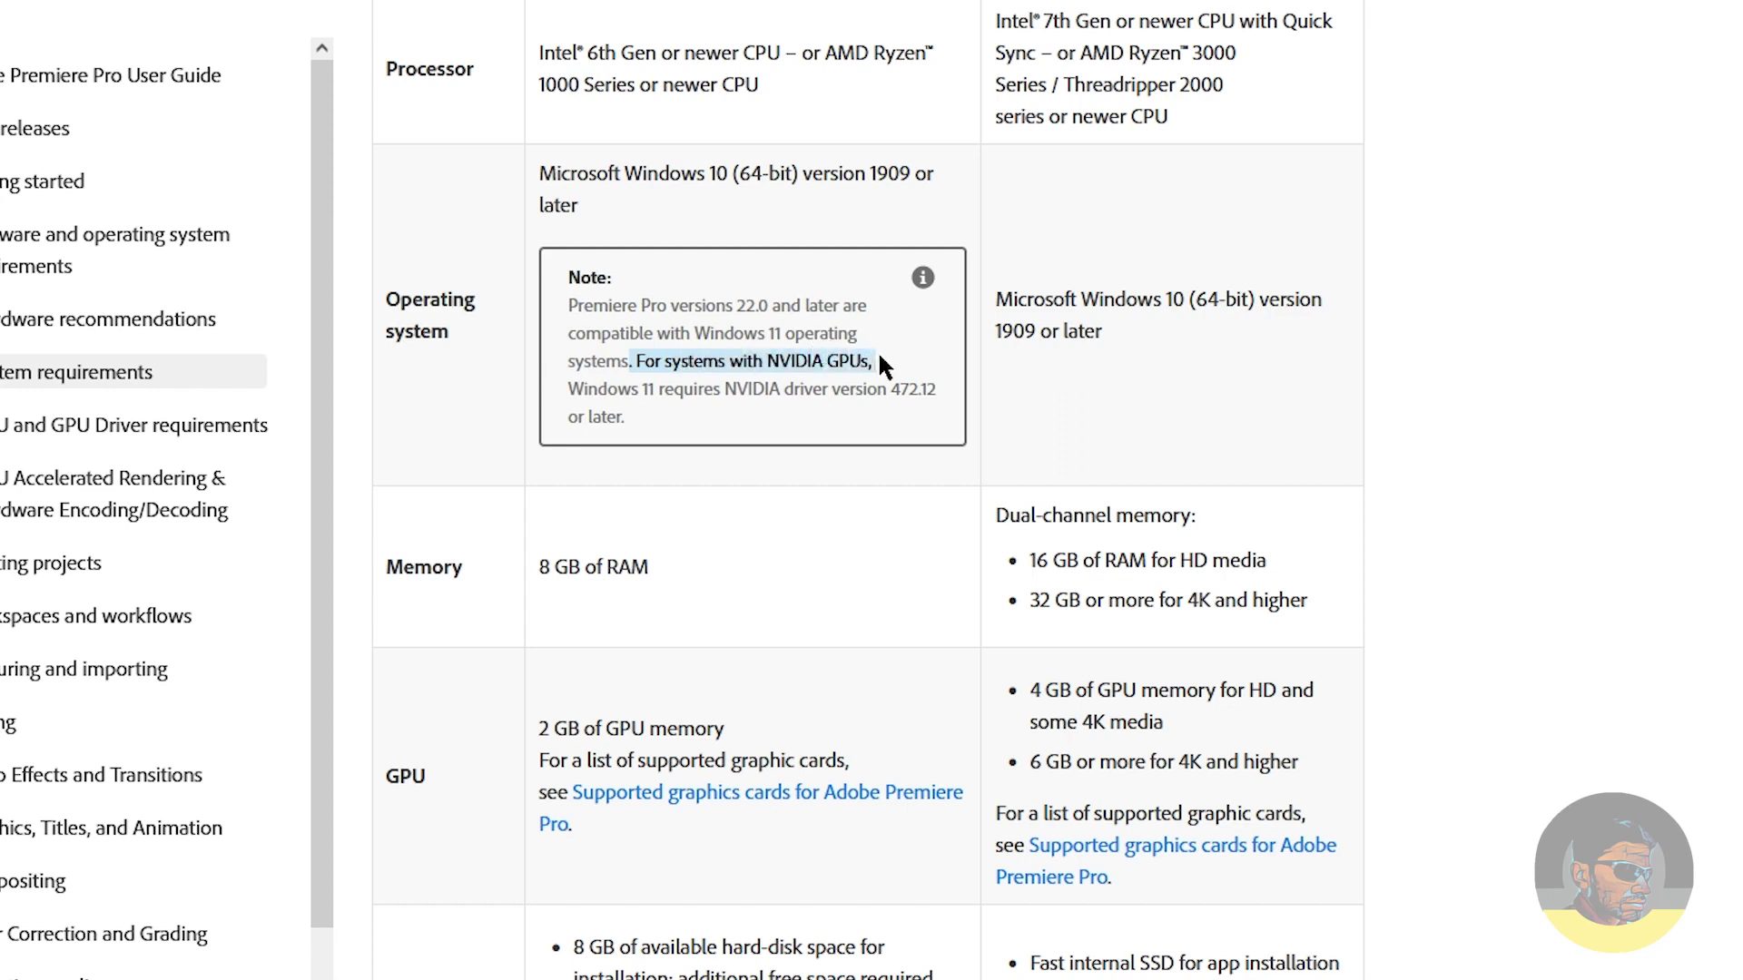
drag(606, 391, 761, 406)
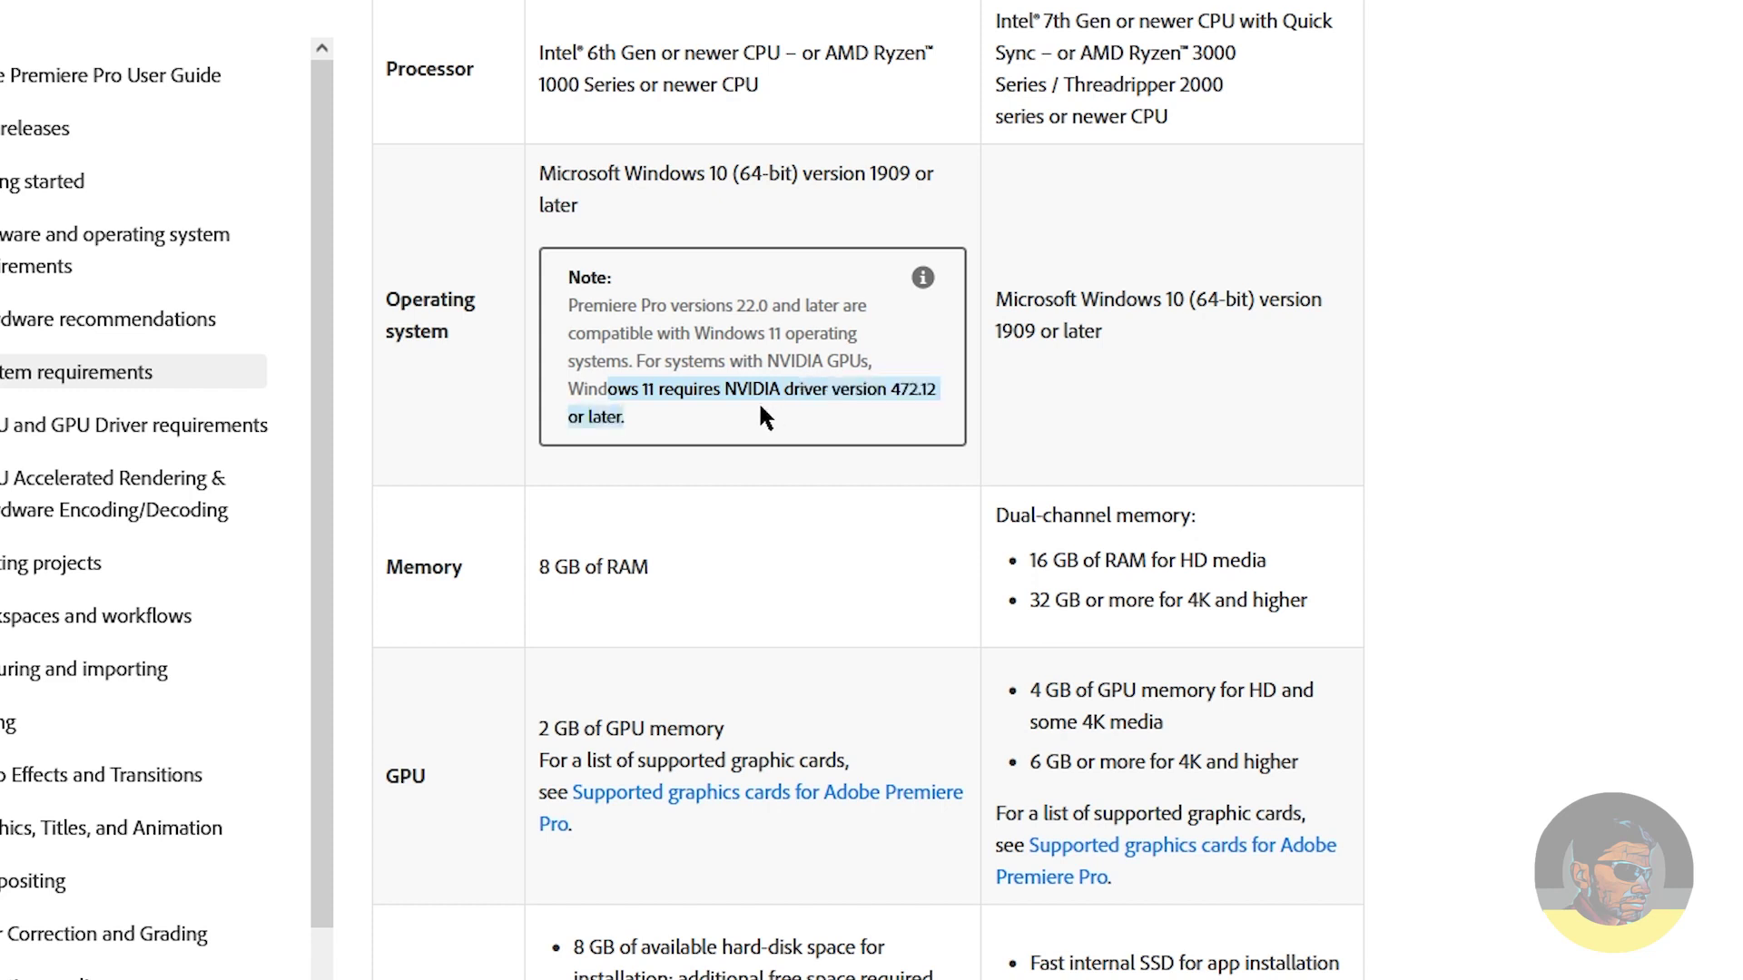
click(666, 426)
Step: Point out the memory recommendations: 16 GB RAM for HD and 32 GB or more for 4K
scroll(764, 465, down, 2)
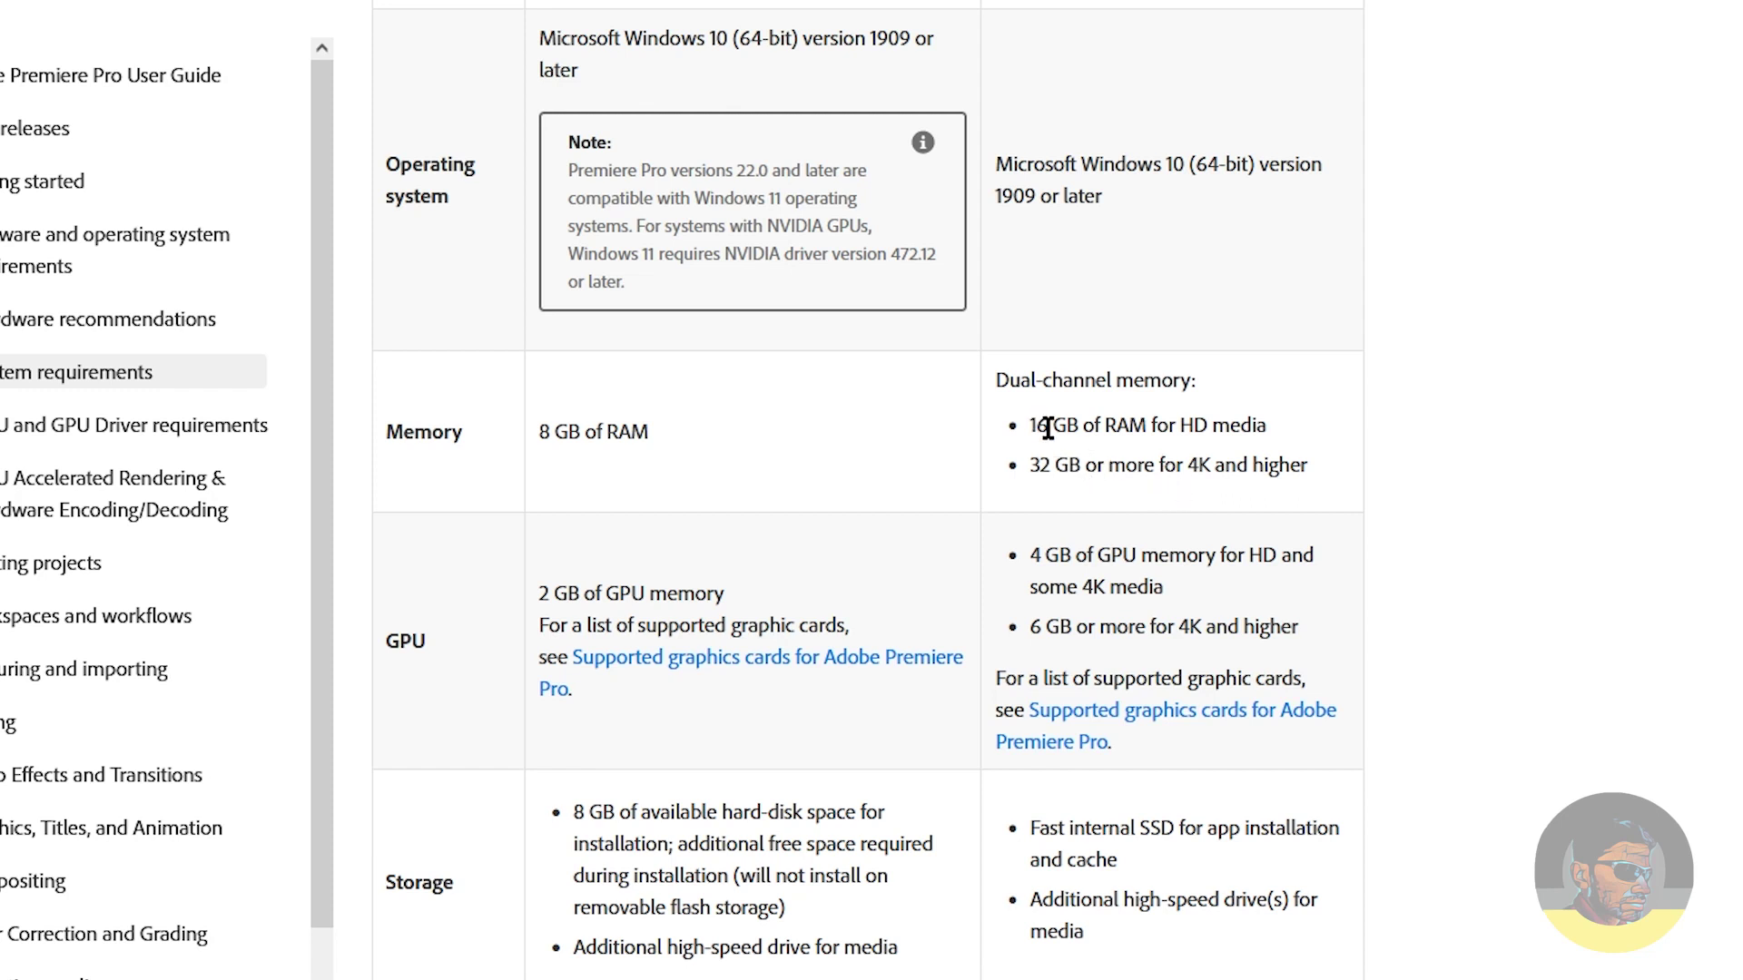
drag(1048, 426, 1240, 426)
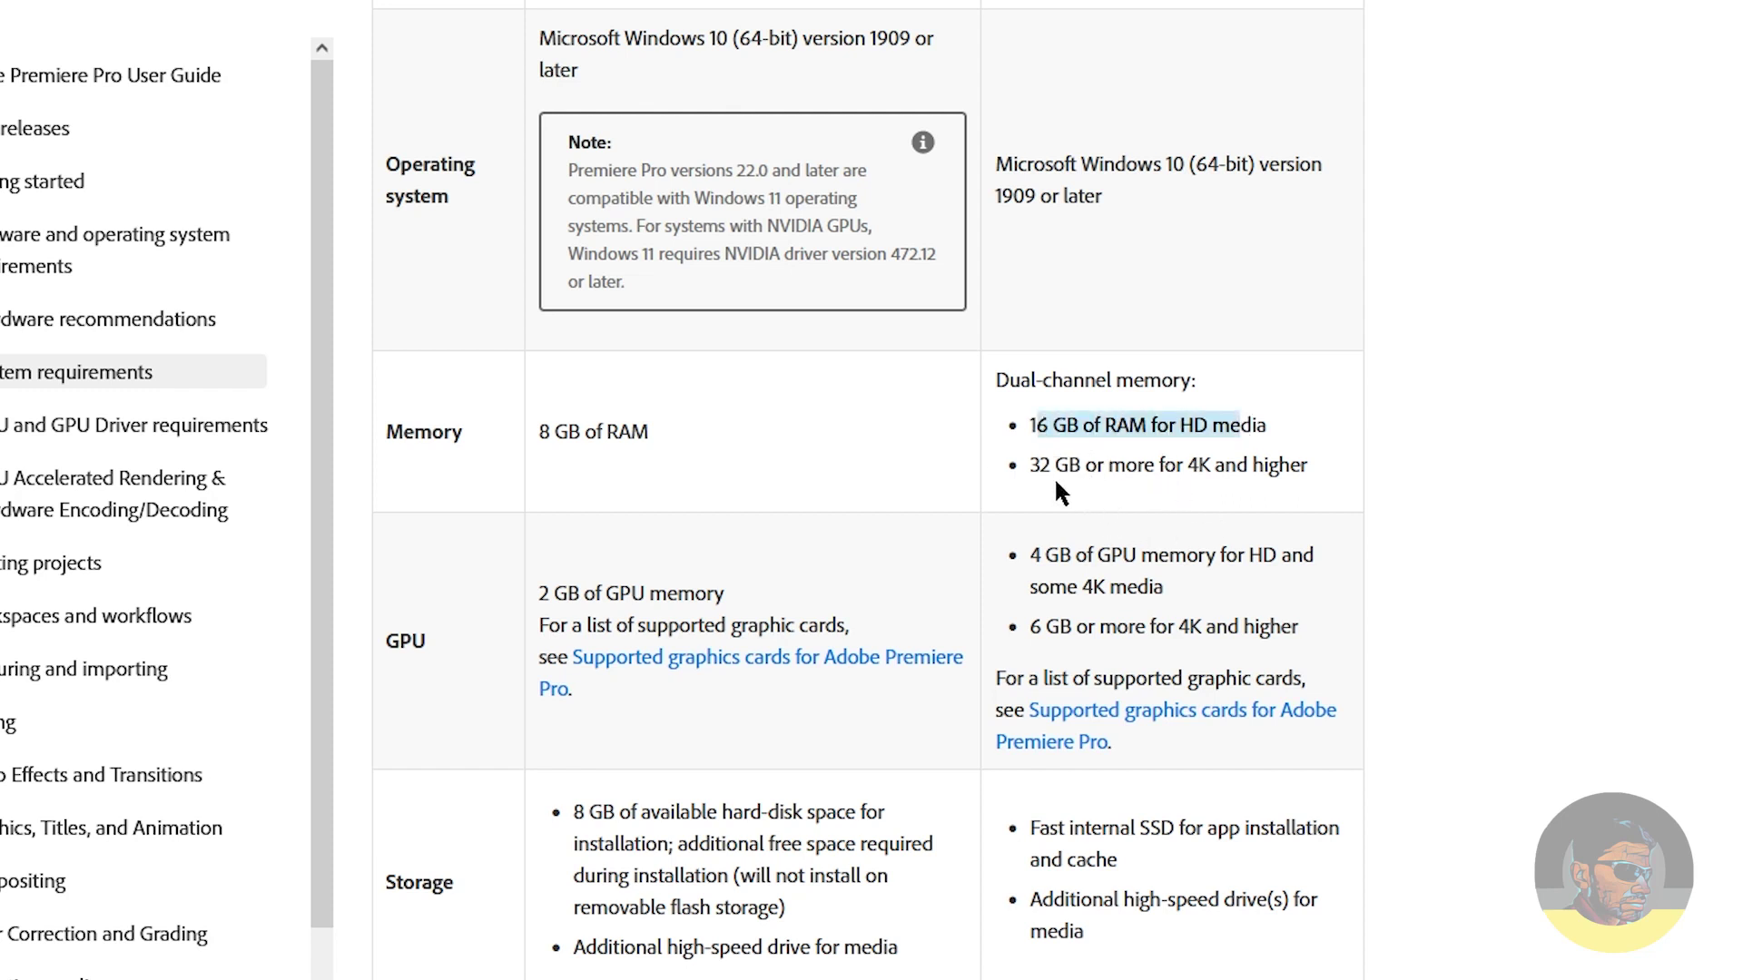
drag(1033, 467, 1272, 487)
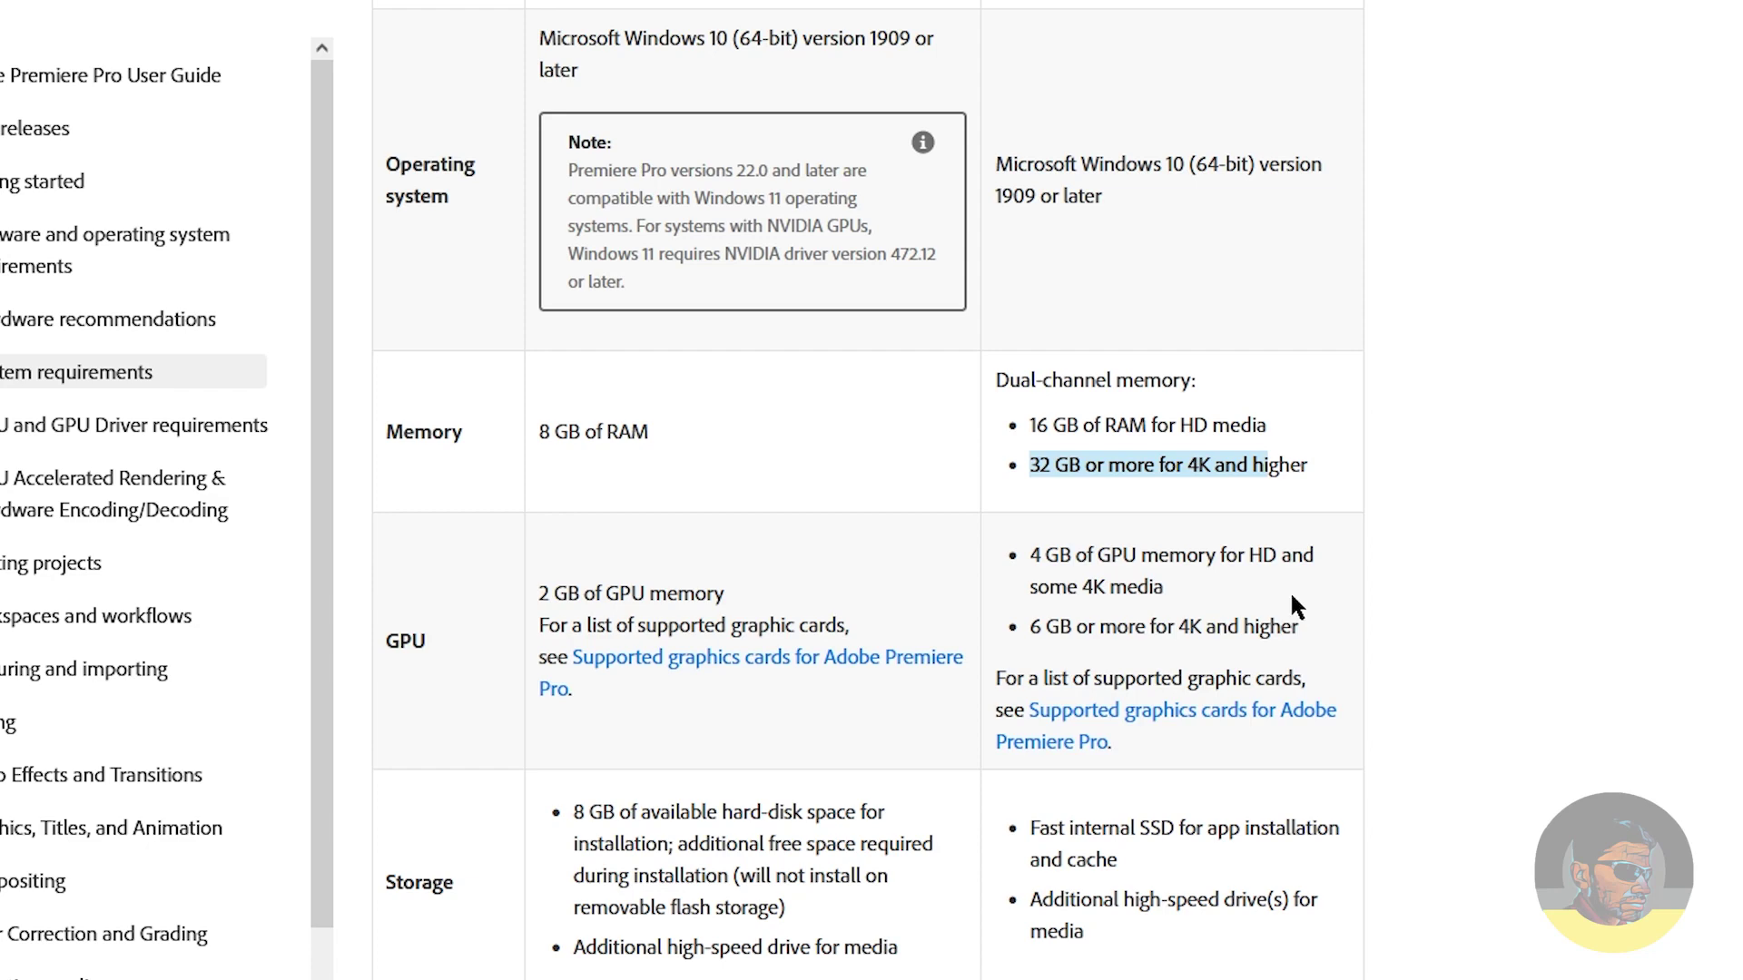
Step: Highlight the GPU memory row: 2 GB minimum and 4 GB recommended
scroll(1289, 590, down, 3)
click(597, 432)
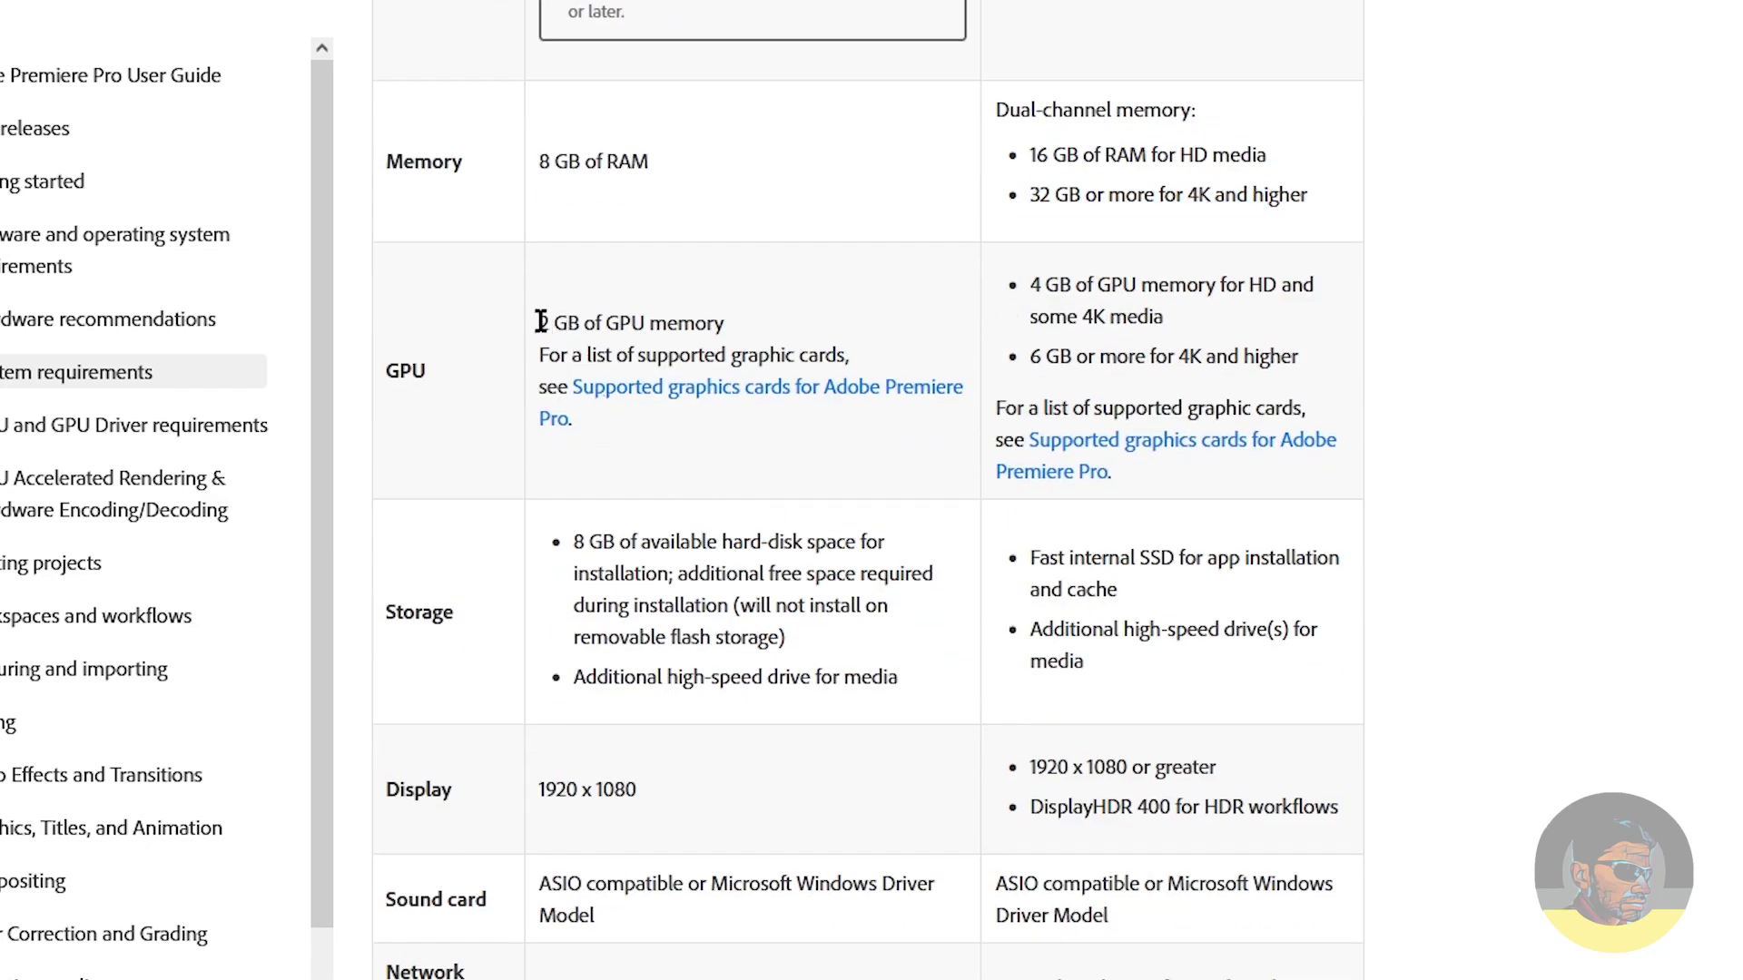
drag(541, 322, 680, 317)
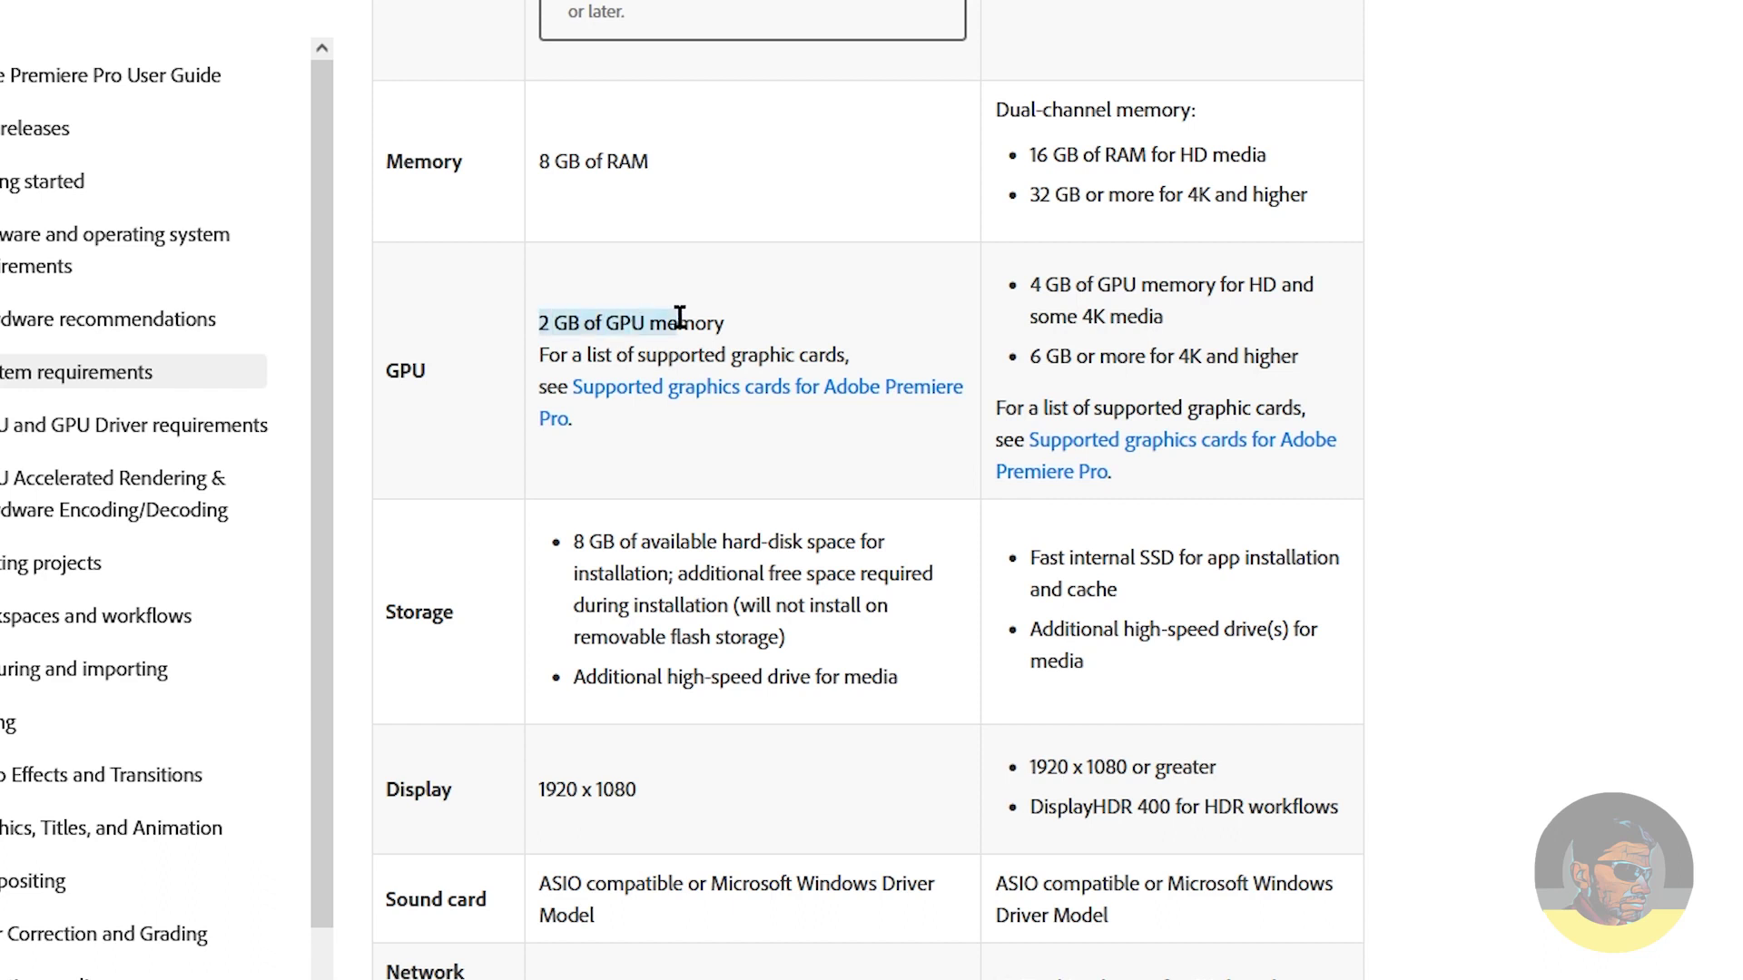
click(596, 351)
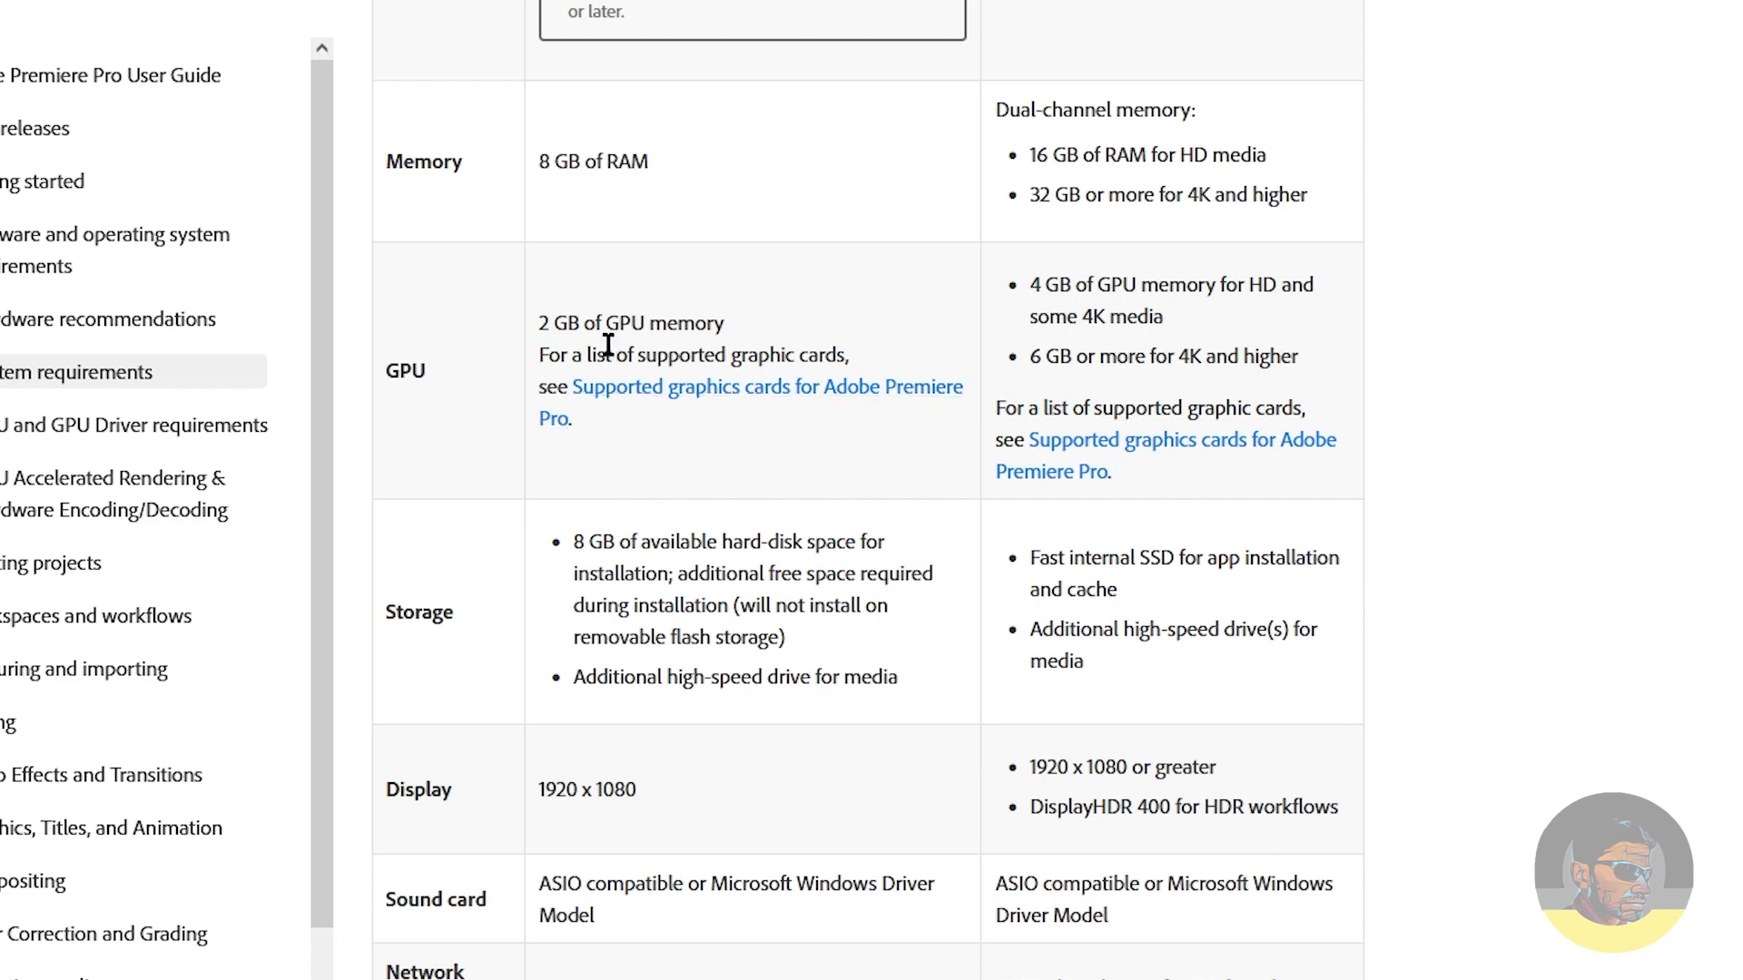
drag(605, 323, 637, 336)
drag(542, 323, 746, 329)
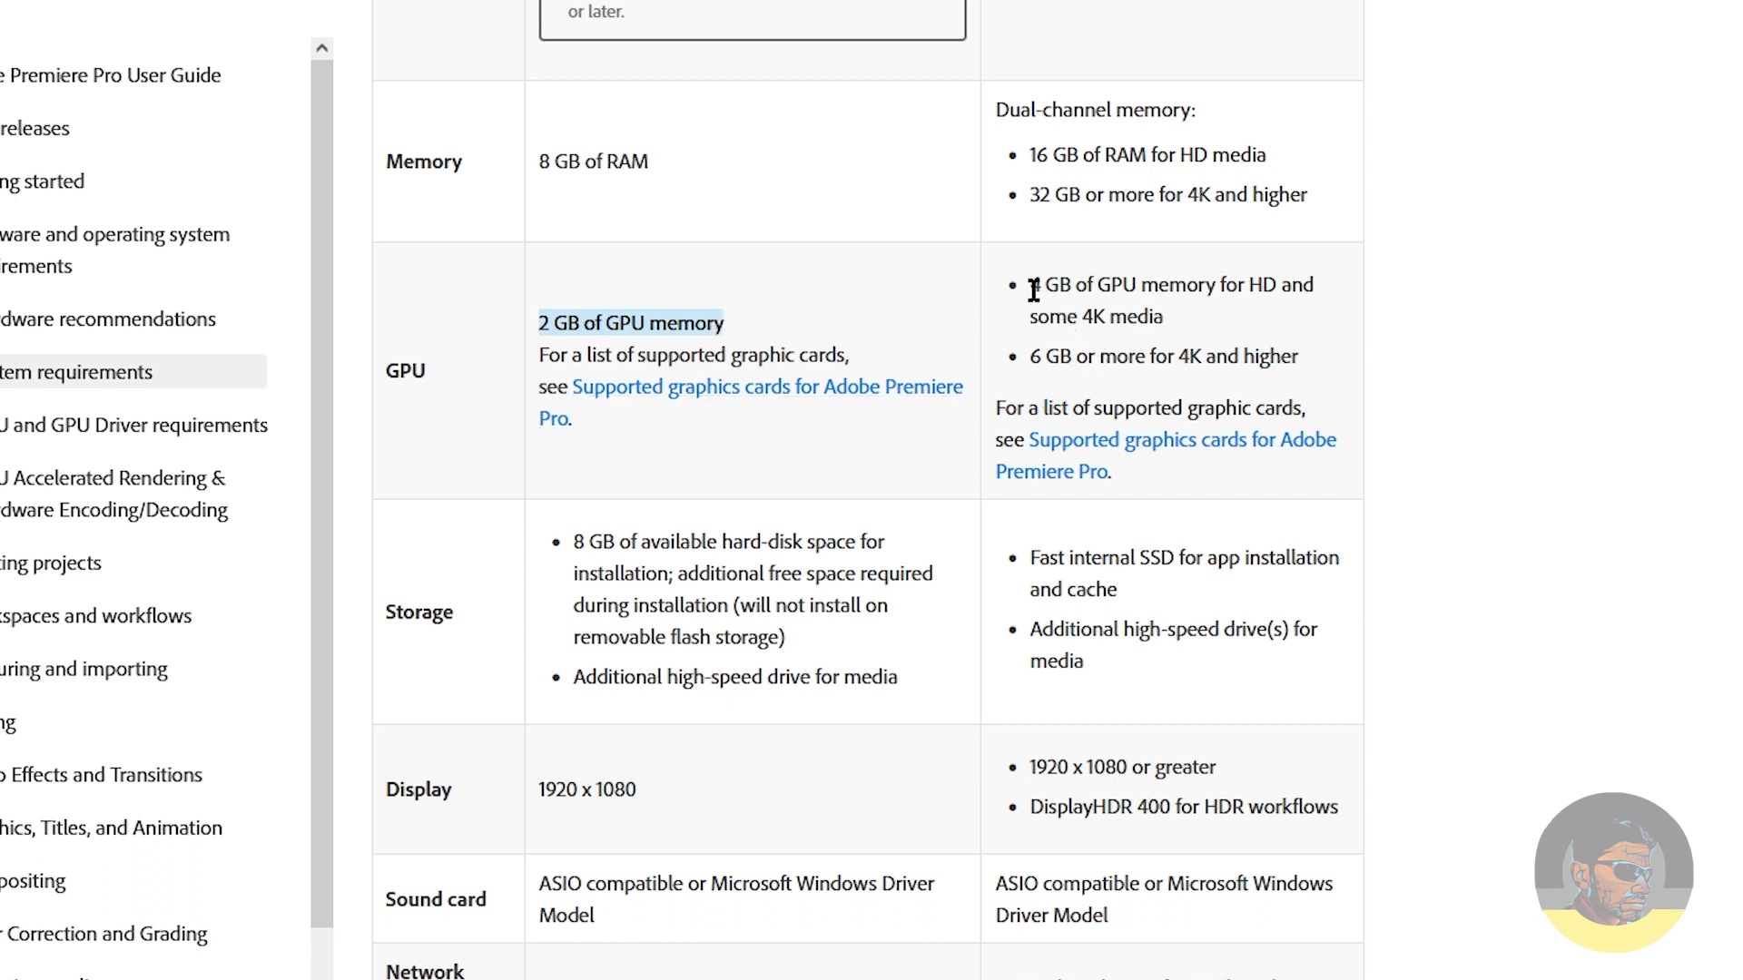
drag(1033, 288, 1308, 306)
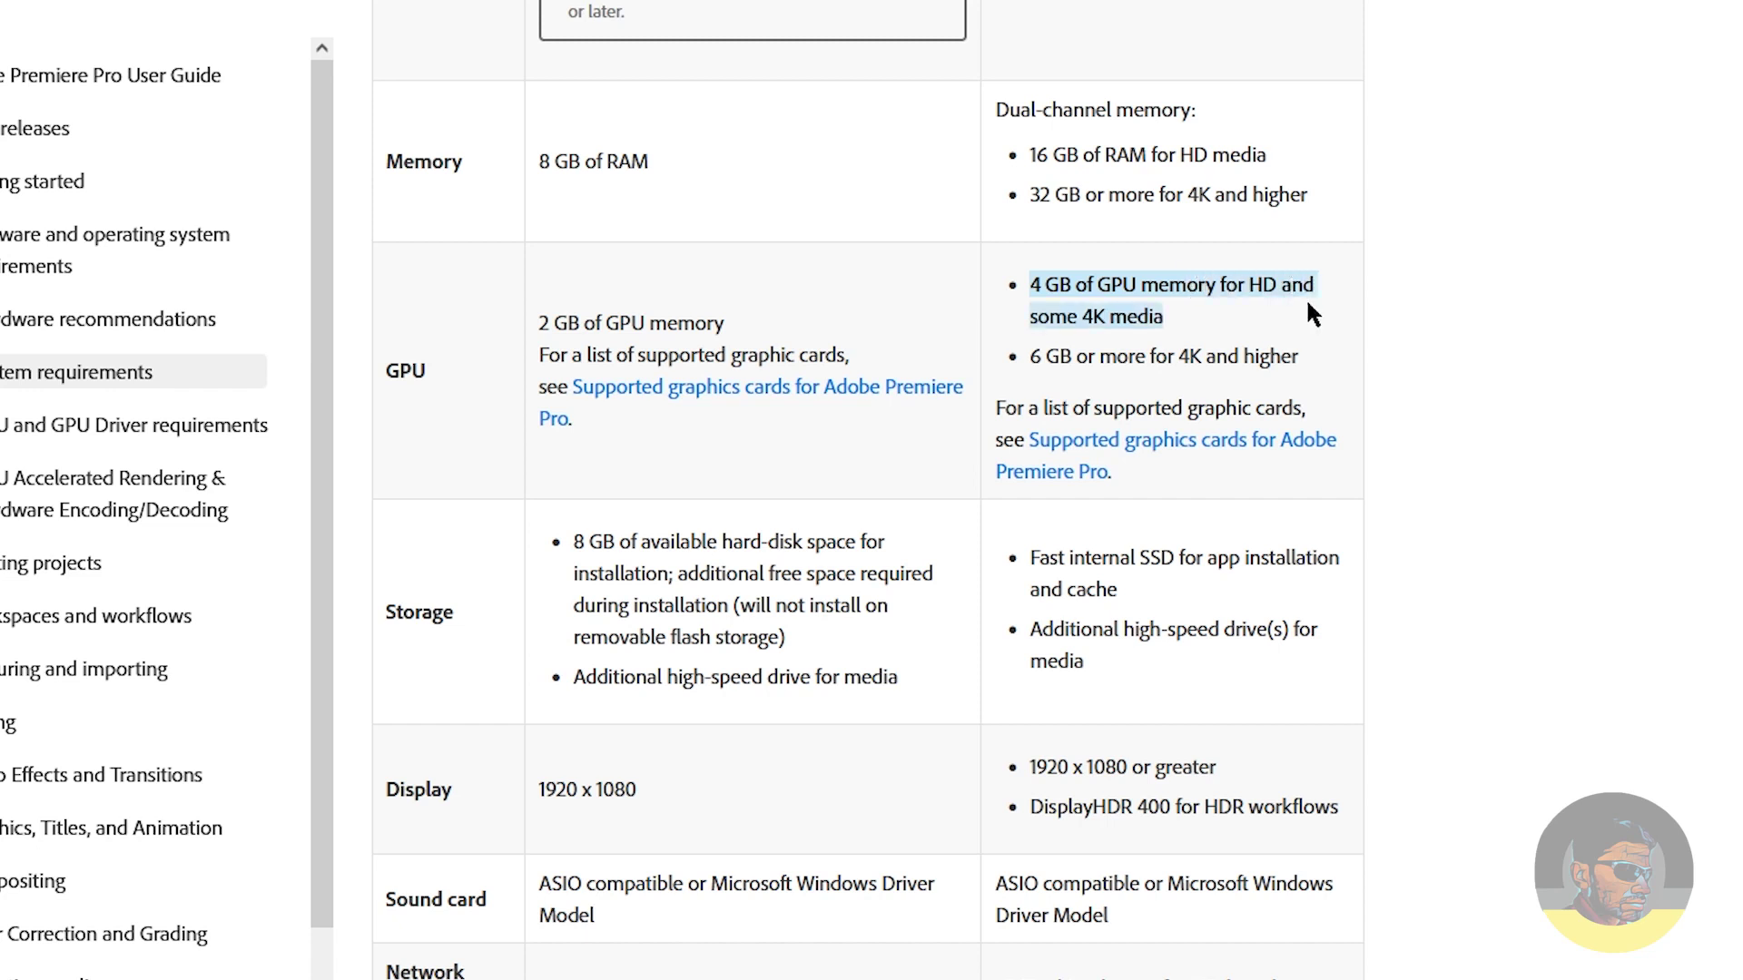
click(1126, 388)
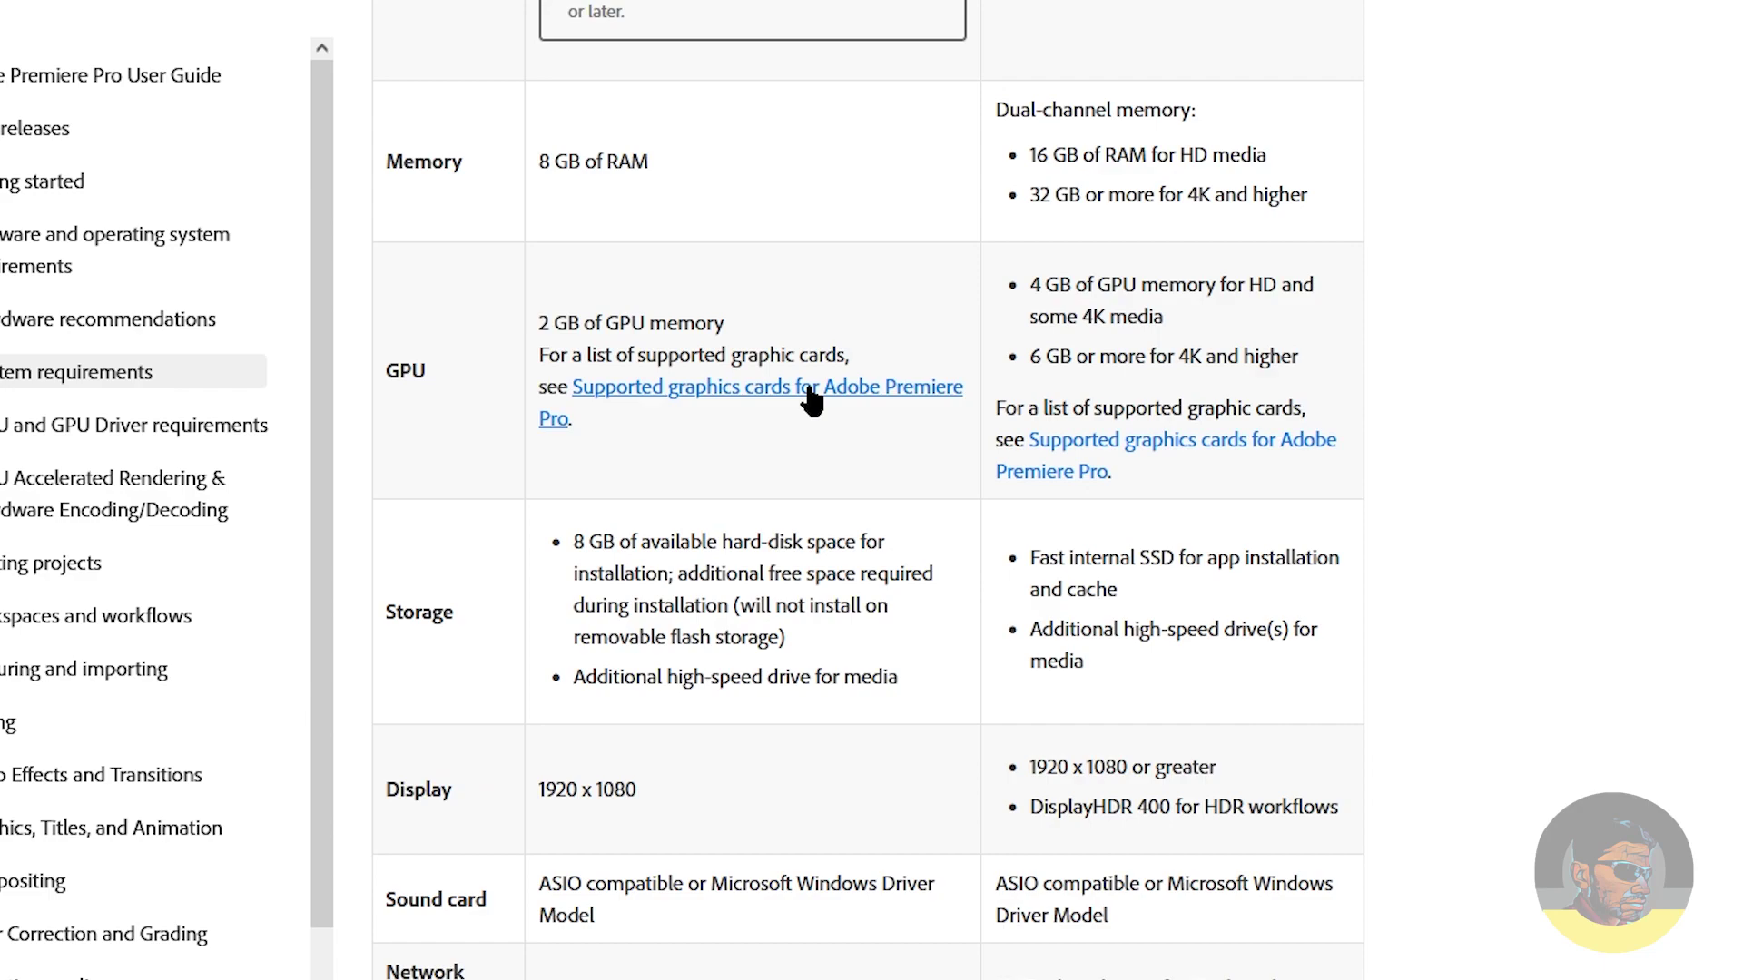
Step: Expand the supported GPUs list and highlight the Windows CUDA entries, including Quadro M6000 and M5000
click(660, 390)
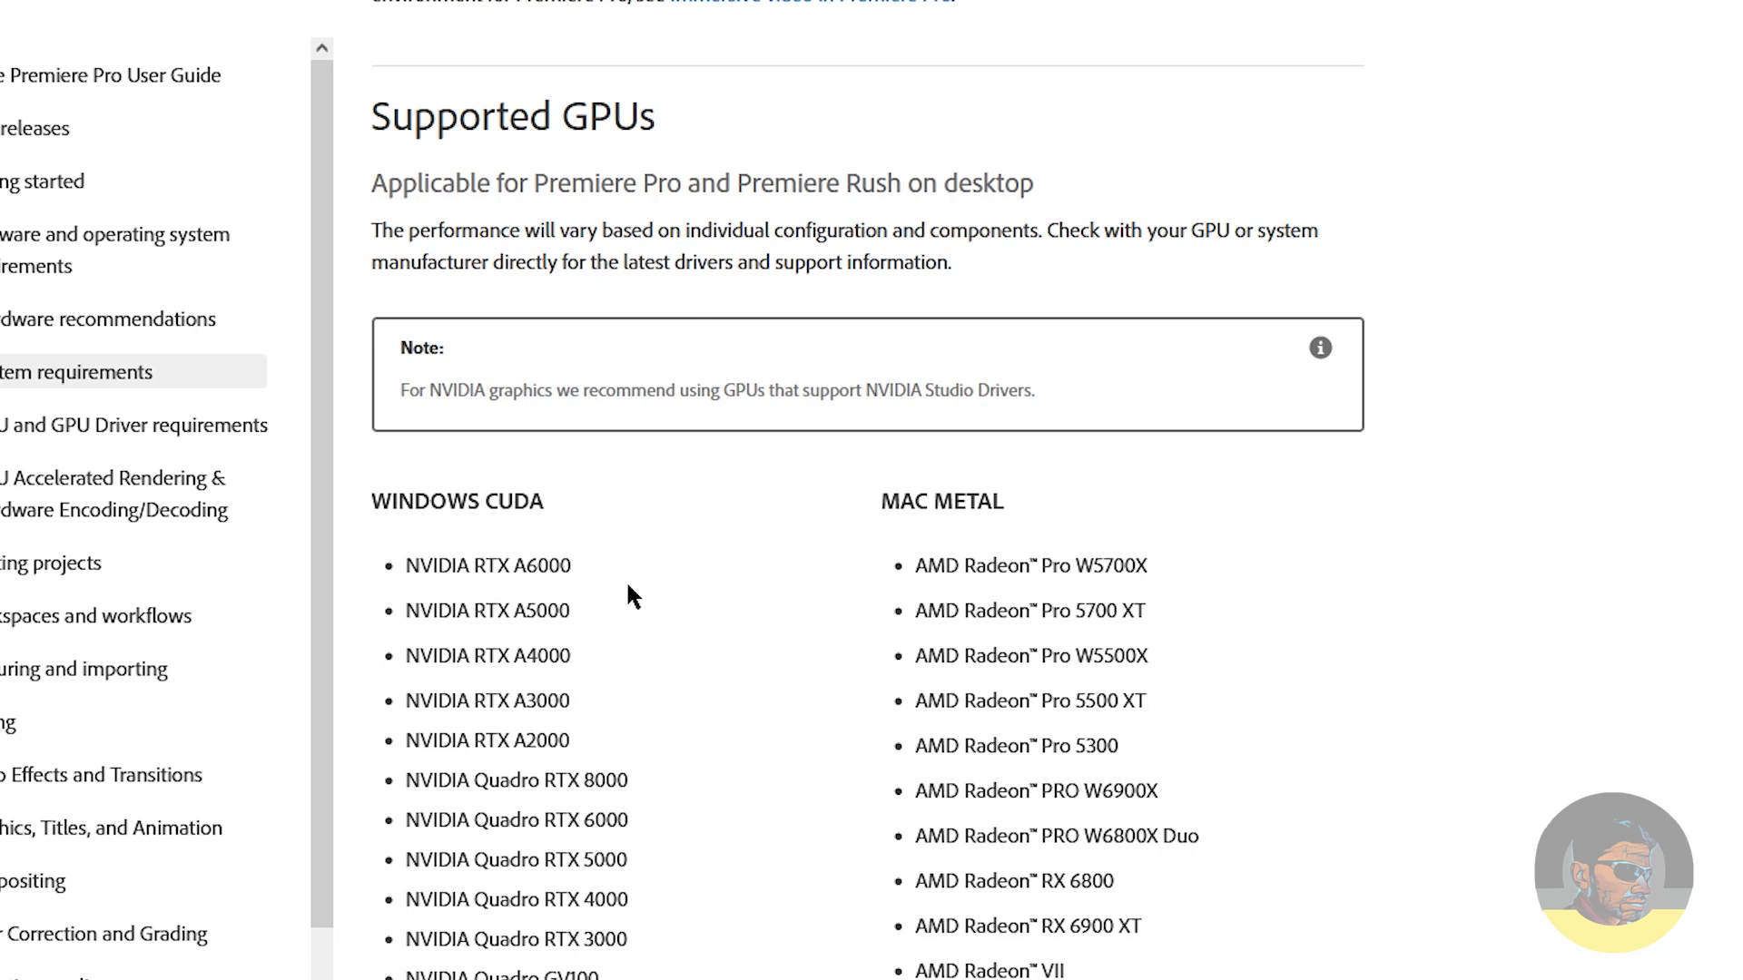
scroll(629, 586, down, 2)
scroll(537, 435, up, 2)
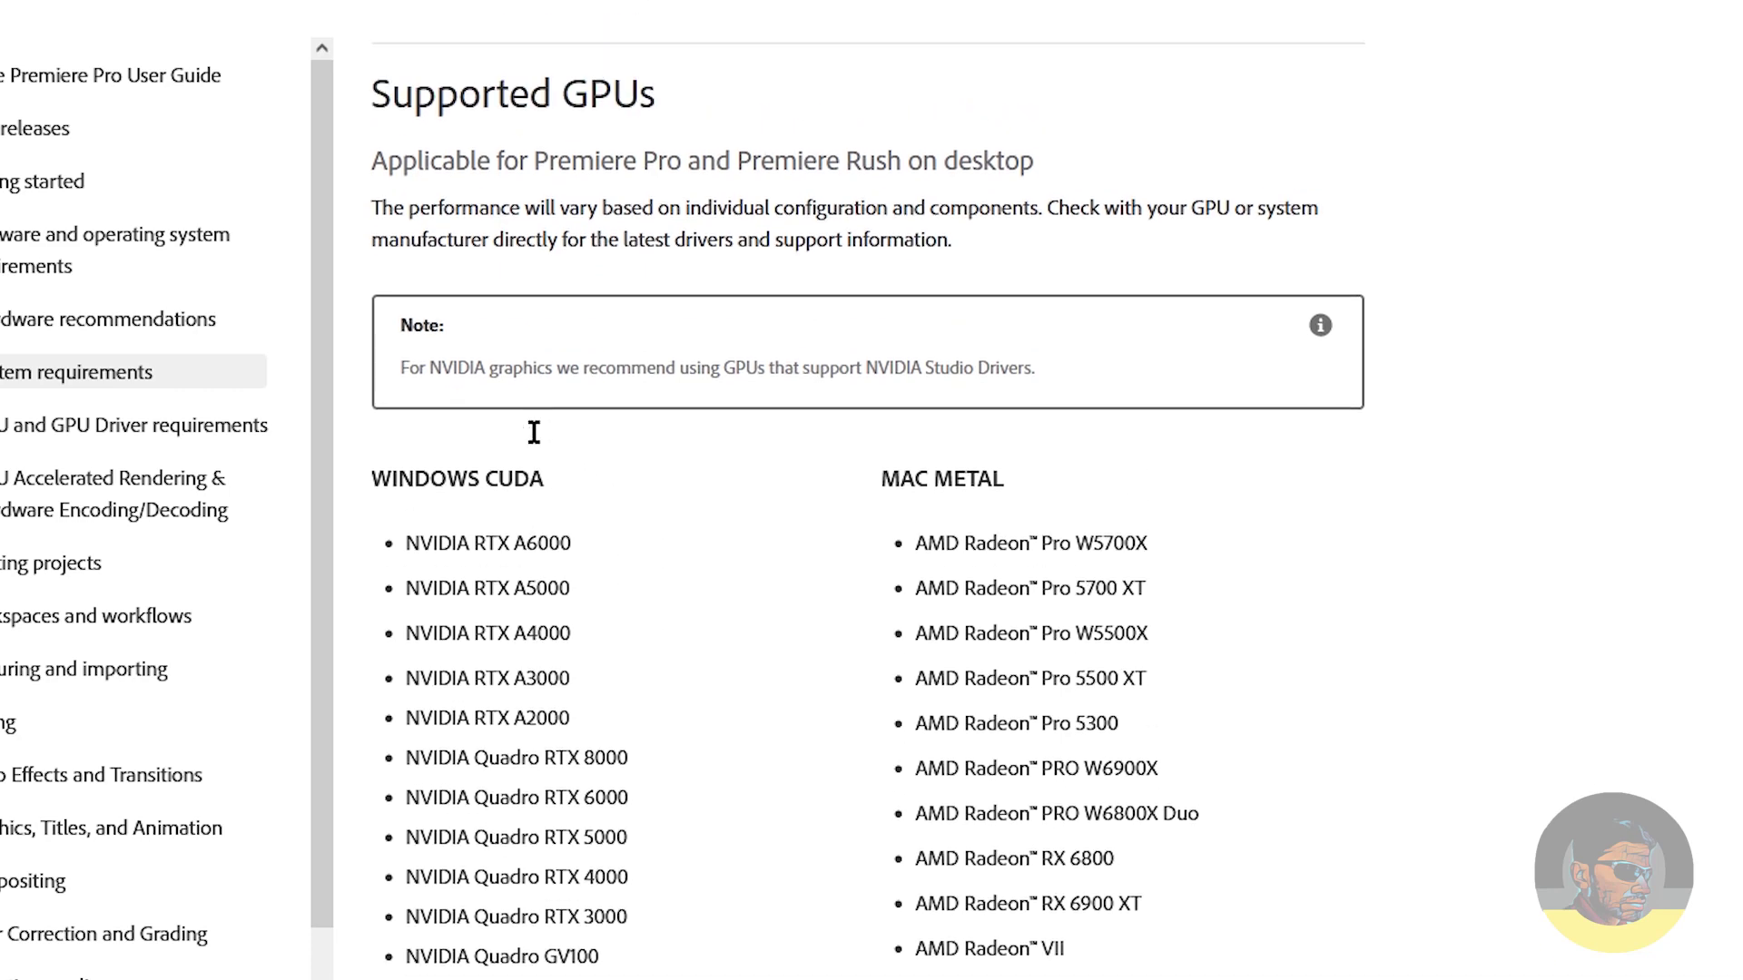
triple_click(447, 498)
scroll(608, 627, down, 3)
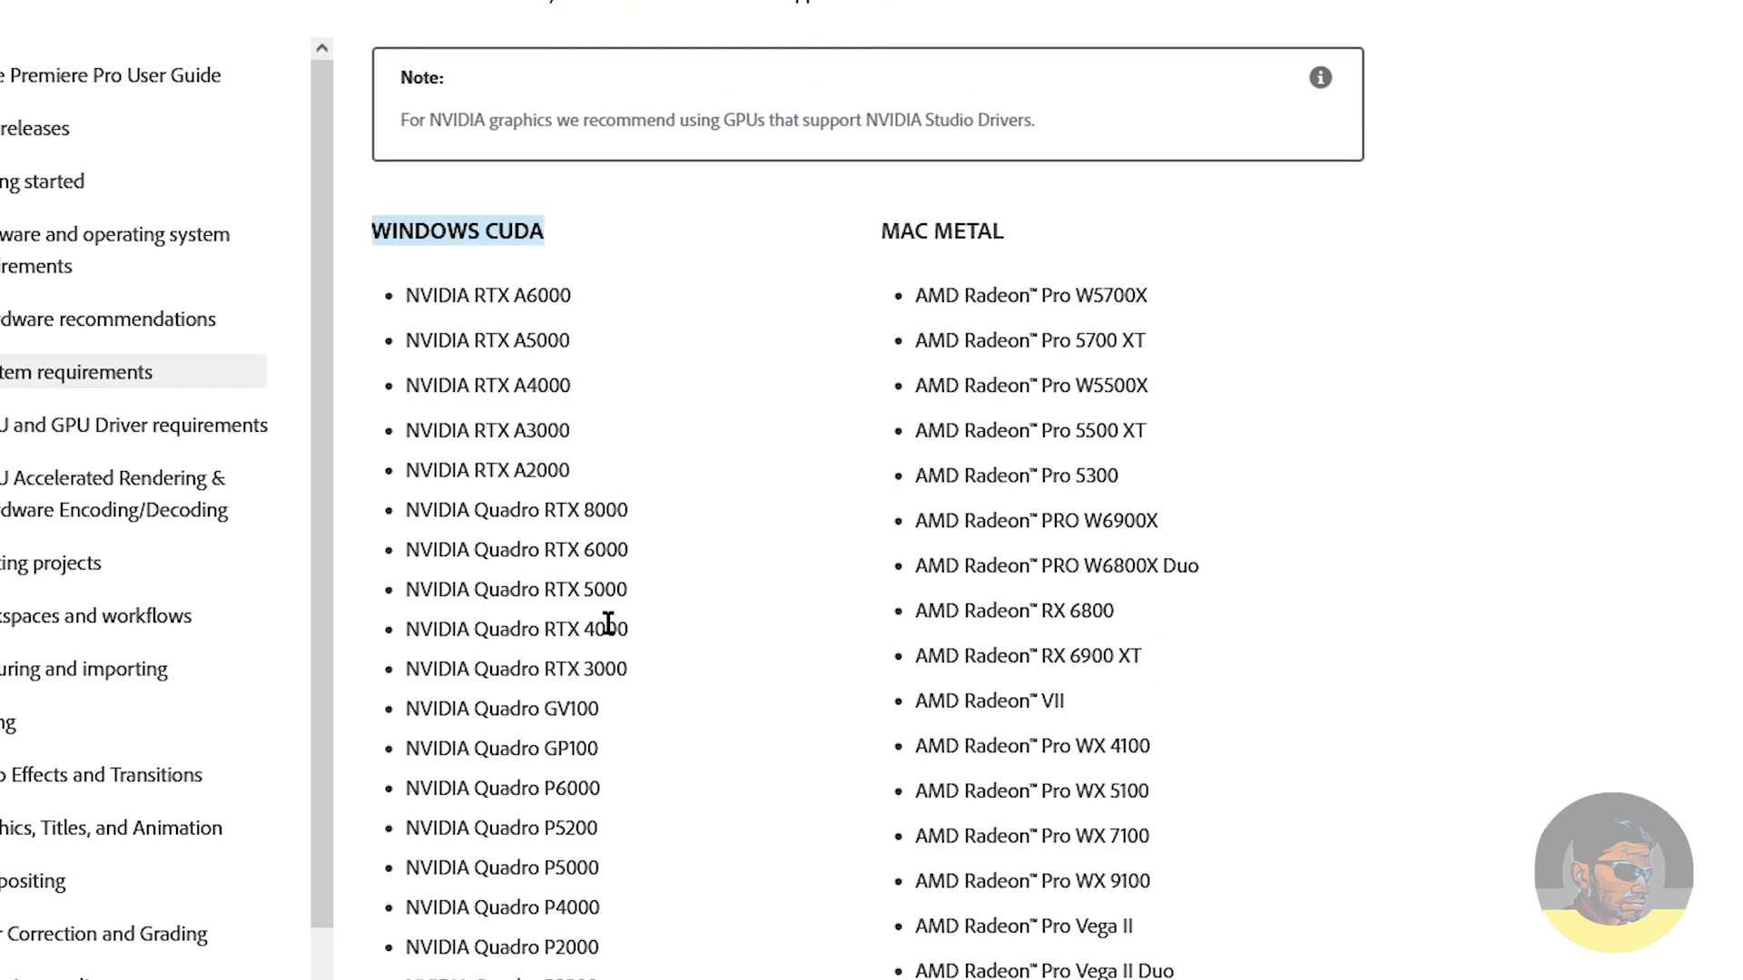
drag(413, 298, 642, 790)
scroll(641, 863, down, 5)
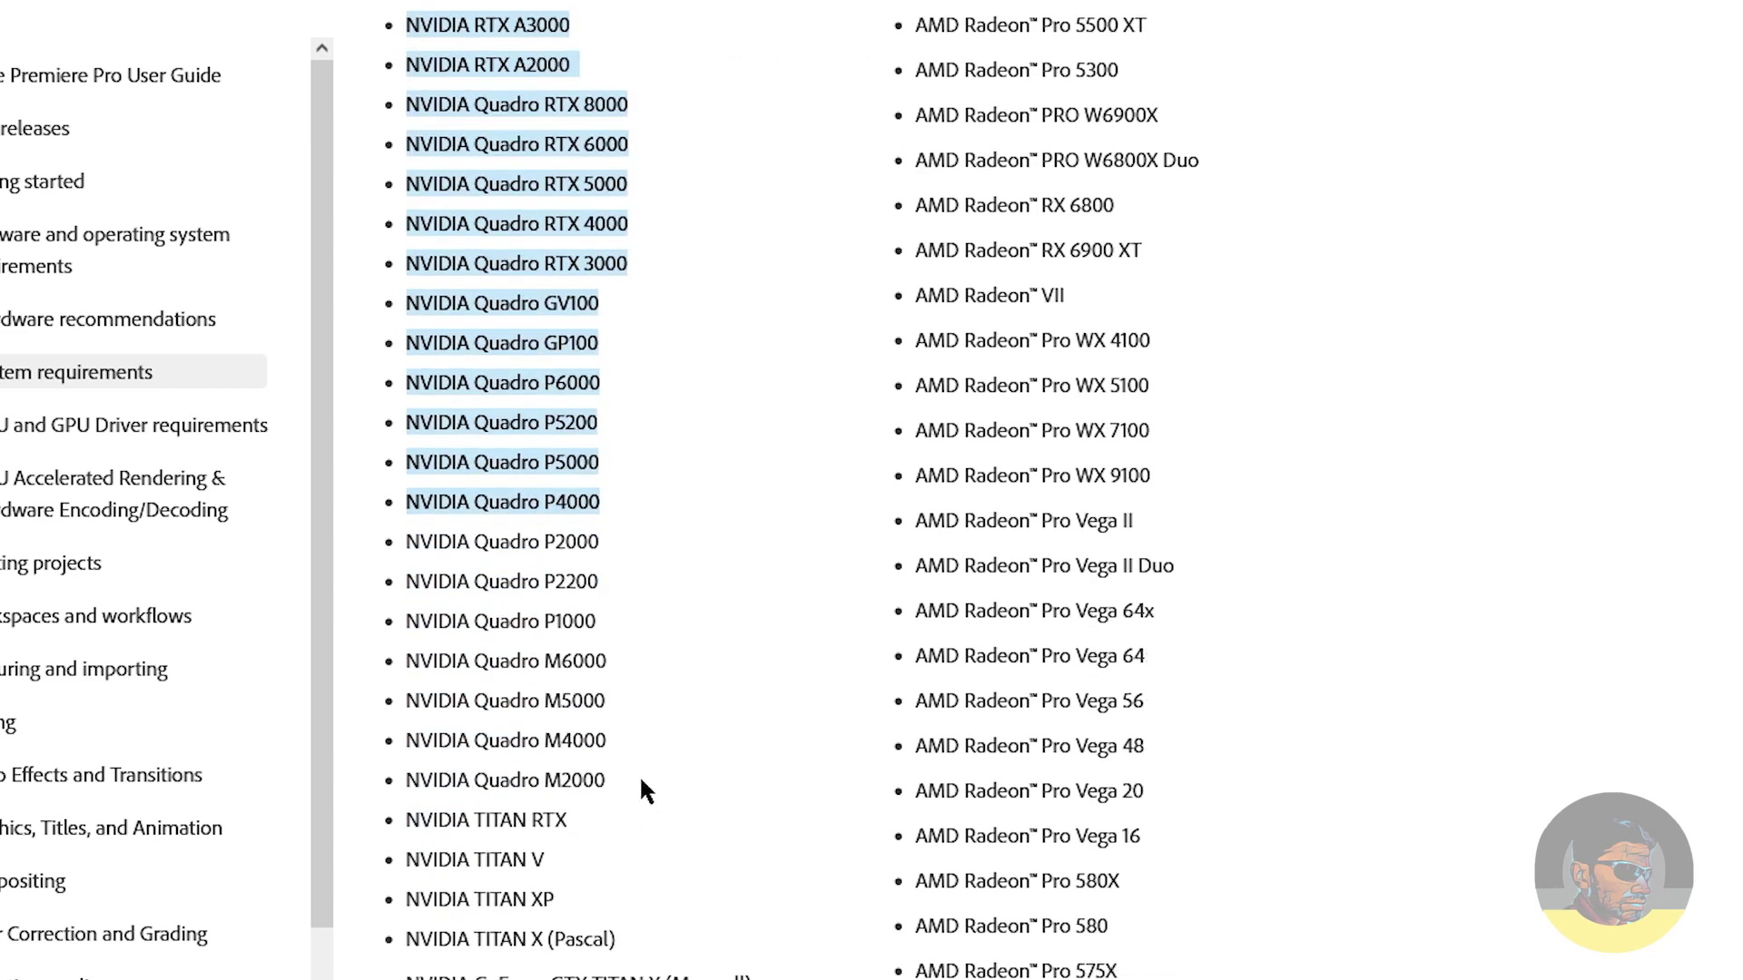
drag(439, 661, 588, 695)
Step: Highlight the Windows OpenCL desktop workstation GPU list
scroll(589, 694, down, 3)
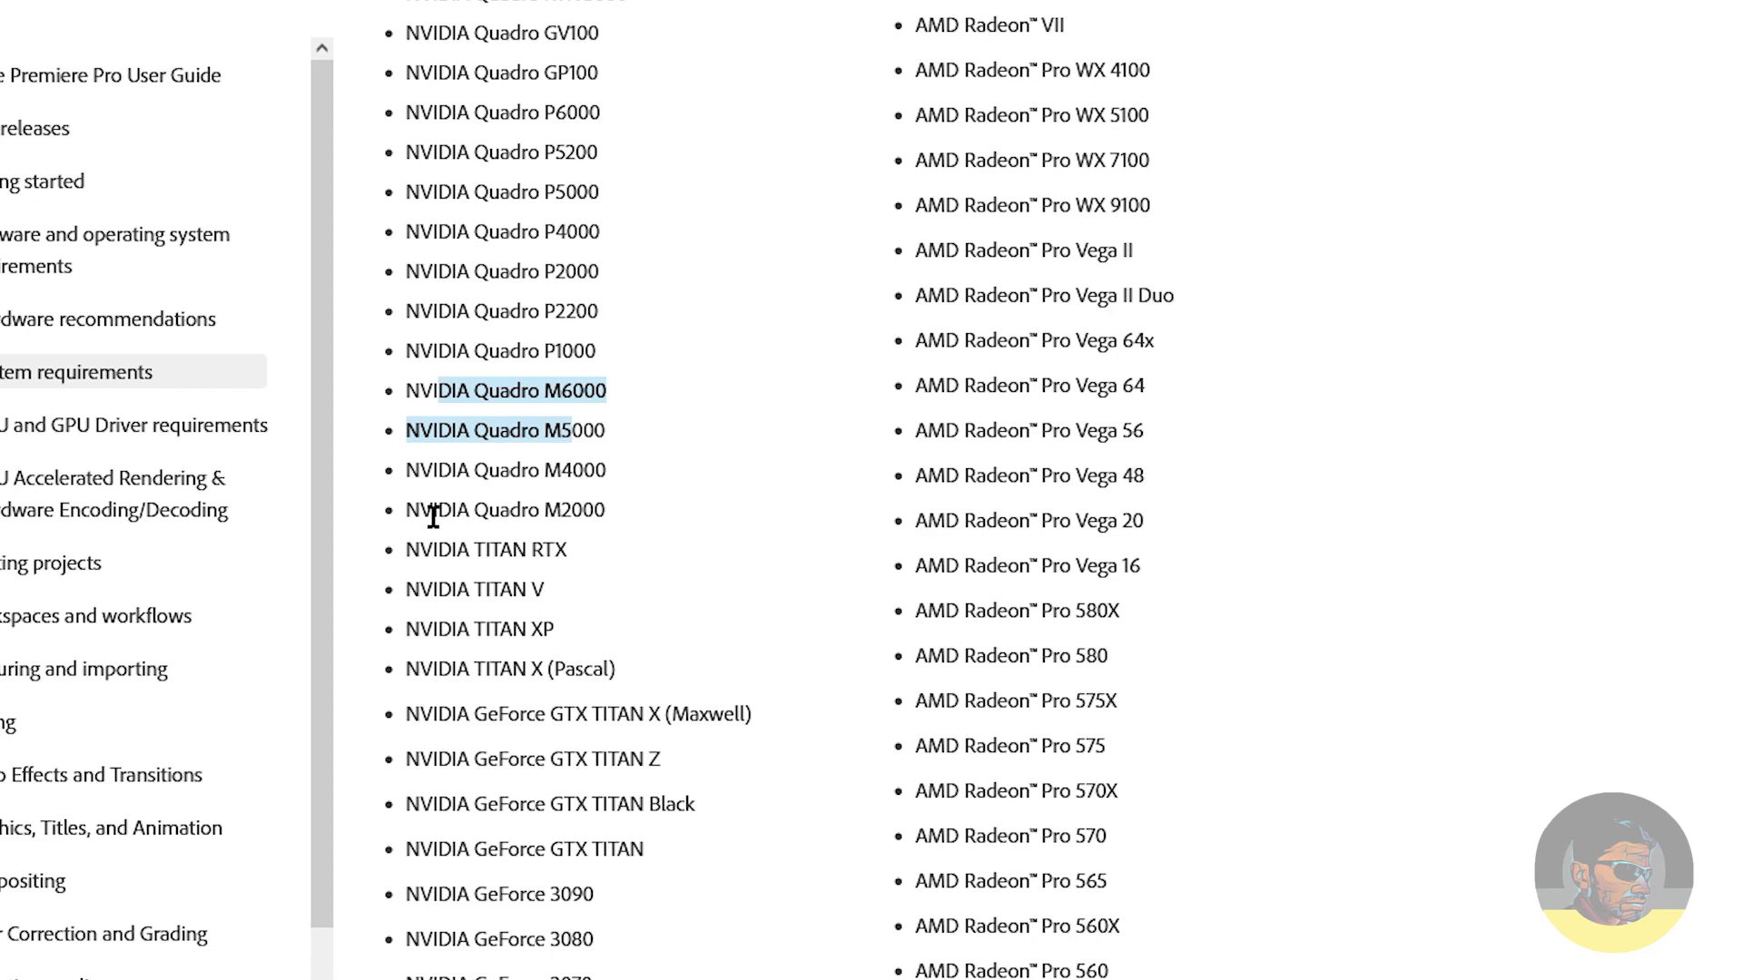
scroll(410, 561, down, 10)
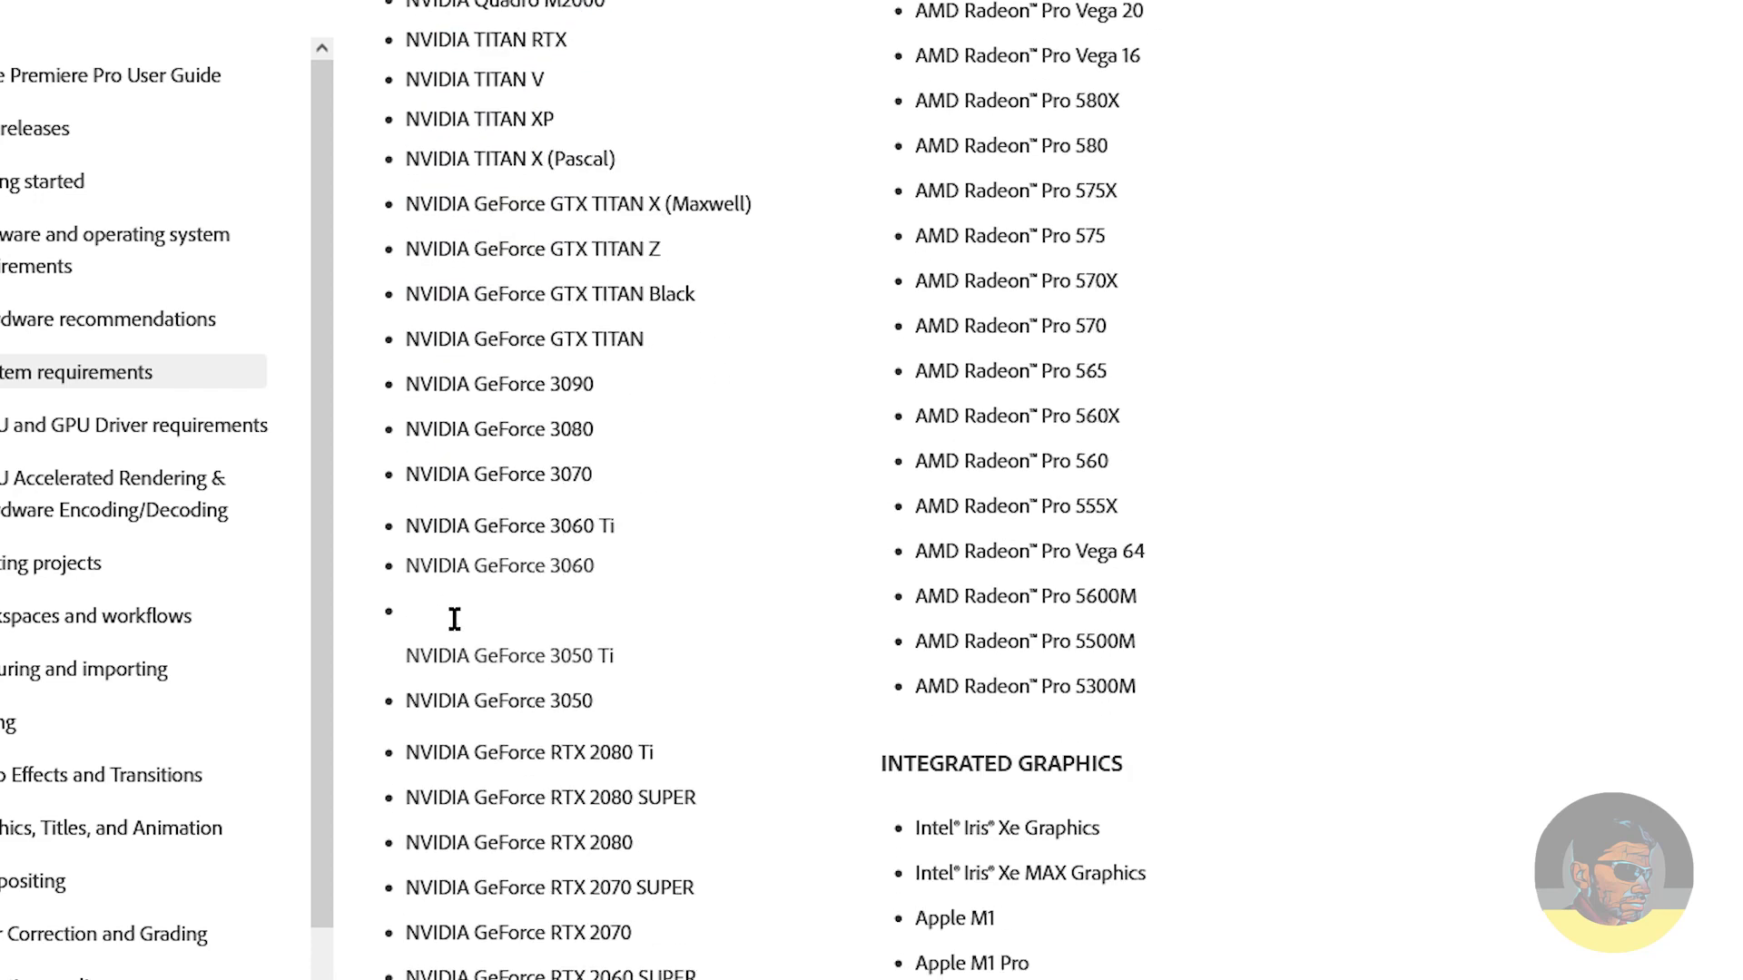
scroll(599, 581, down, 8)
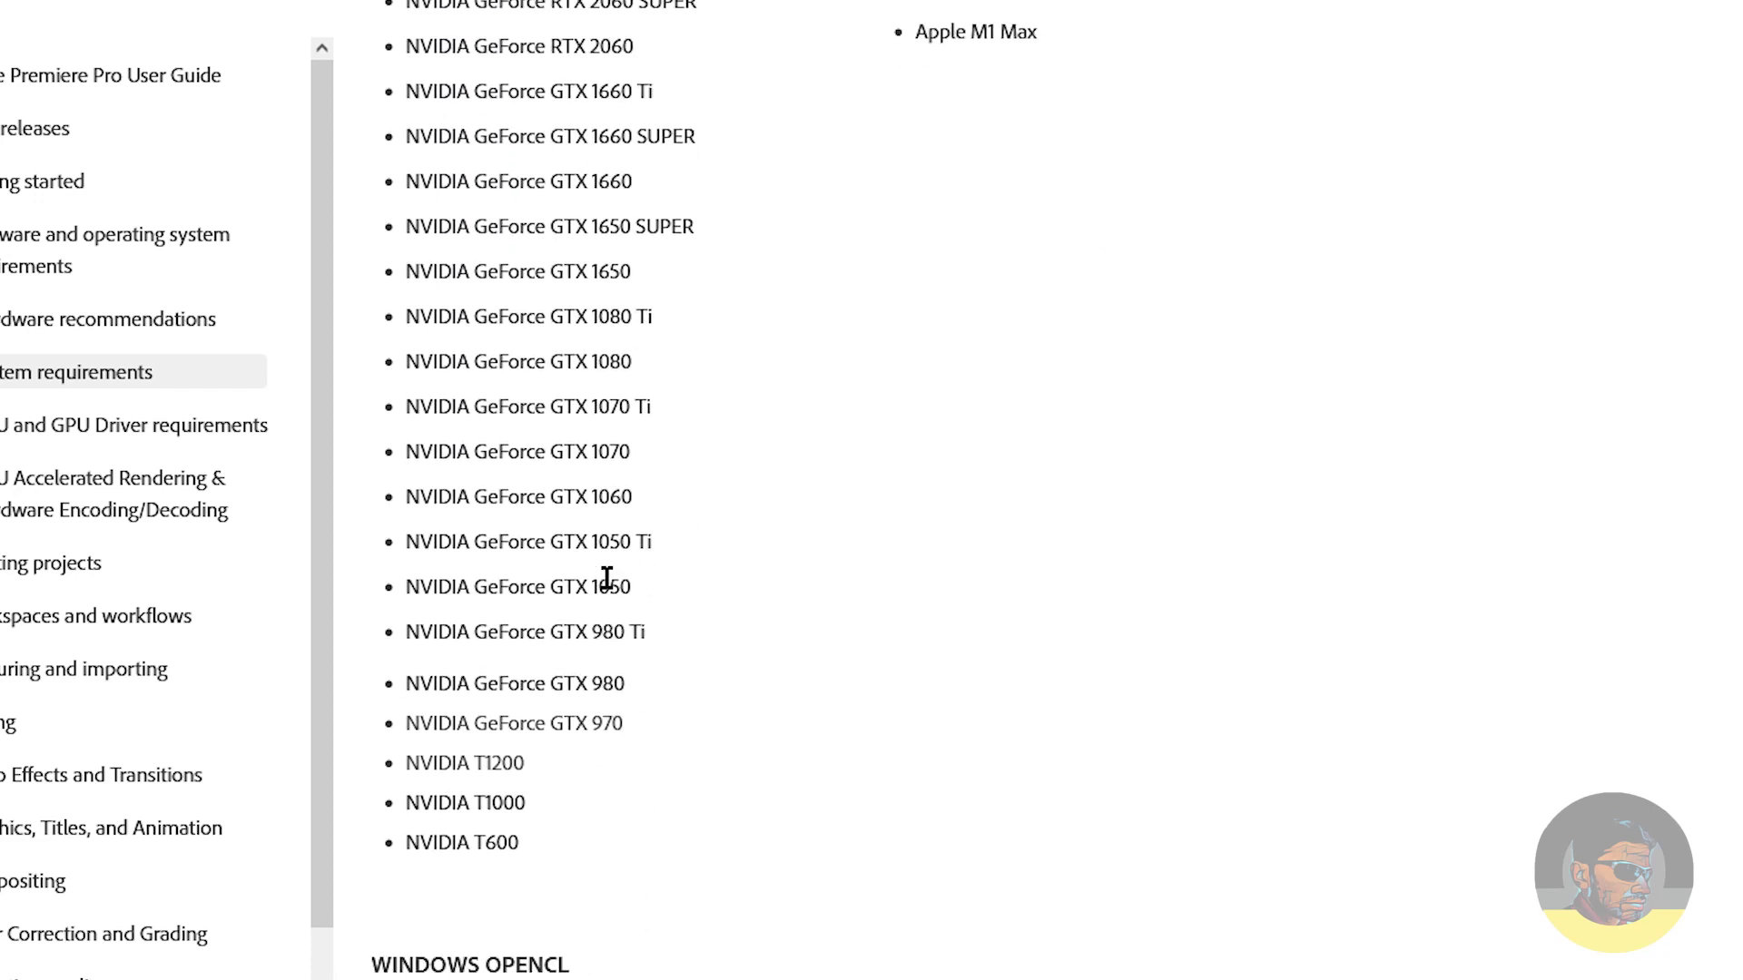
scroll(608, 588, down, 6)
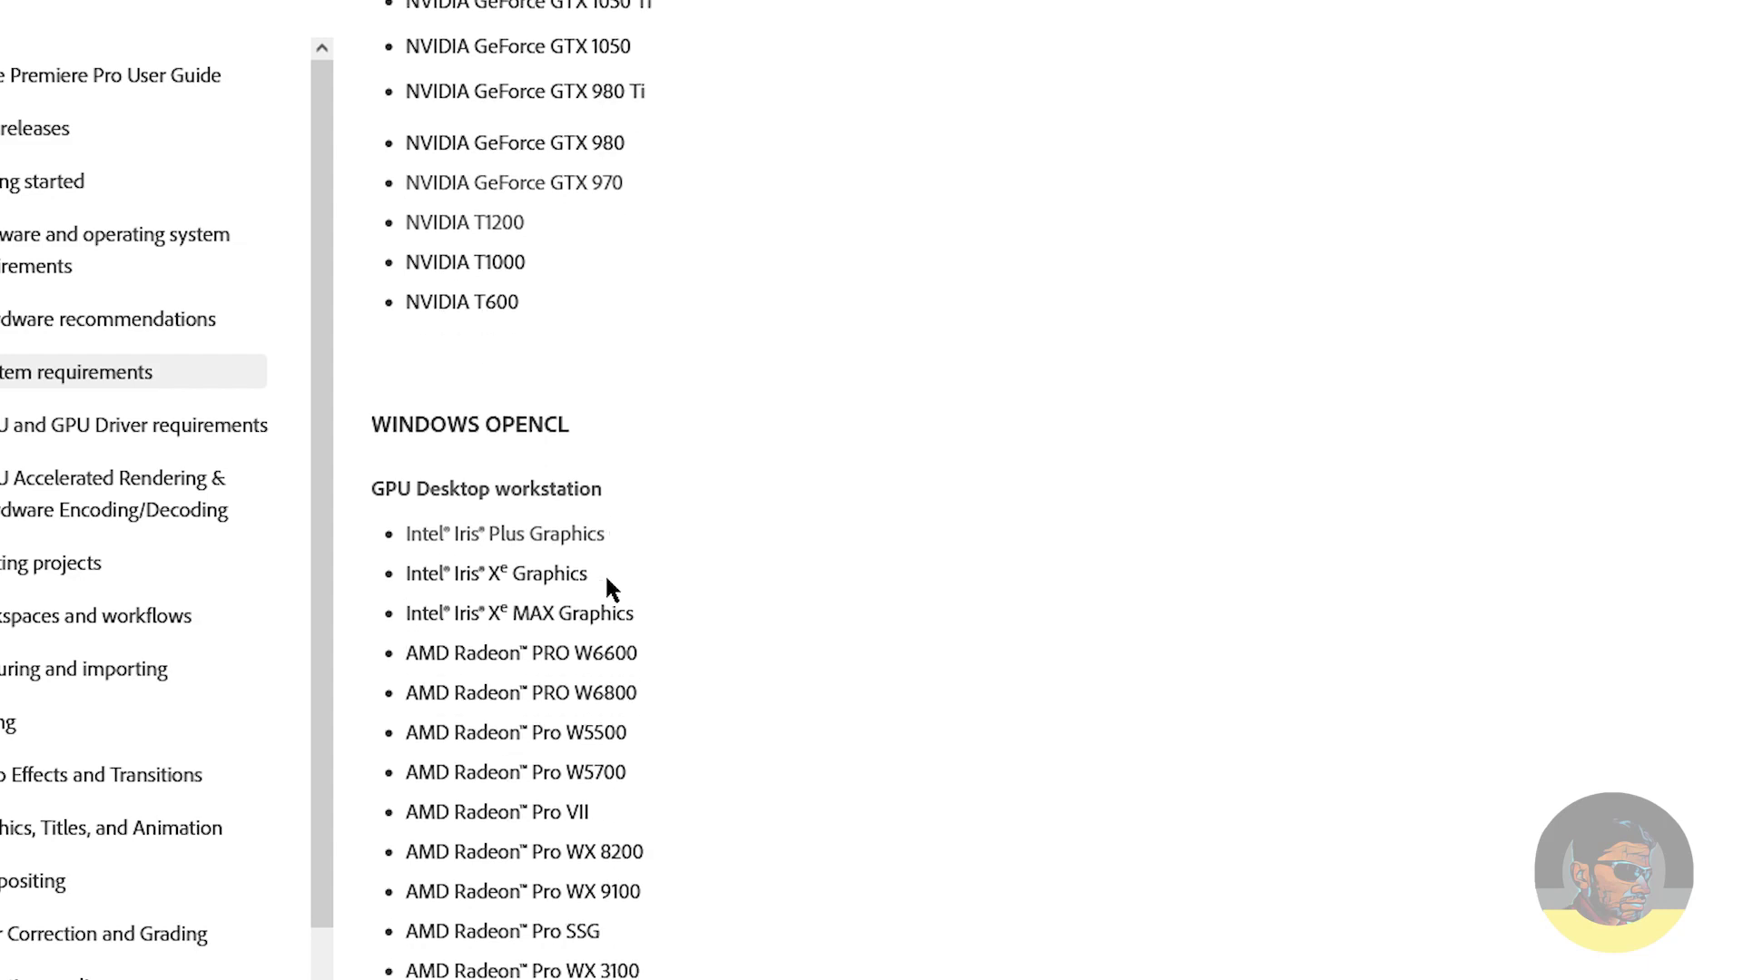
drag(406, 266, 720, 863)
Step: Find and highlight the NVIDIA GeForce GTX 970 entry in the Windows CUDA list
scroll(744, 779, down, 10)
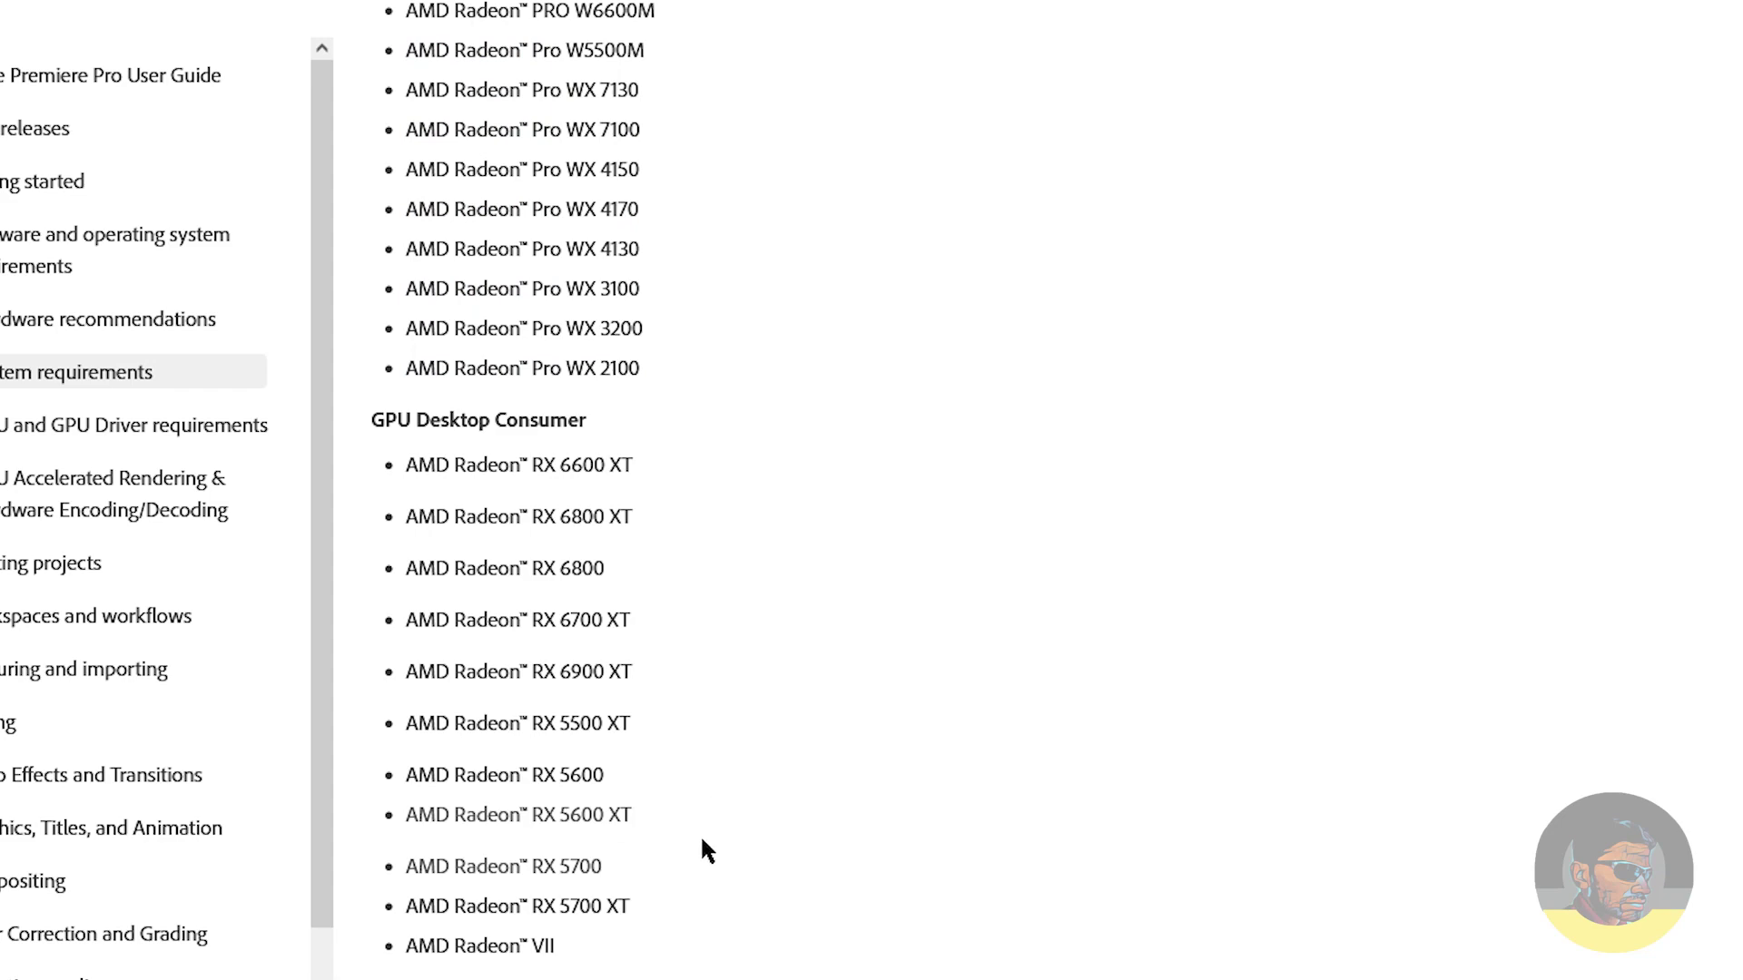
scroll(700, 842, up, 10)
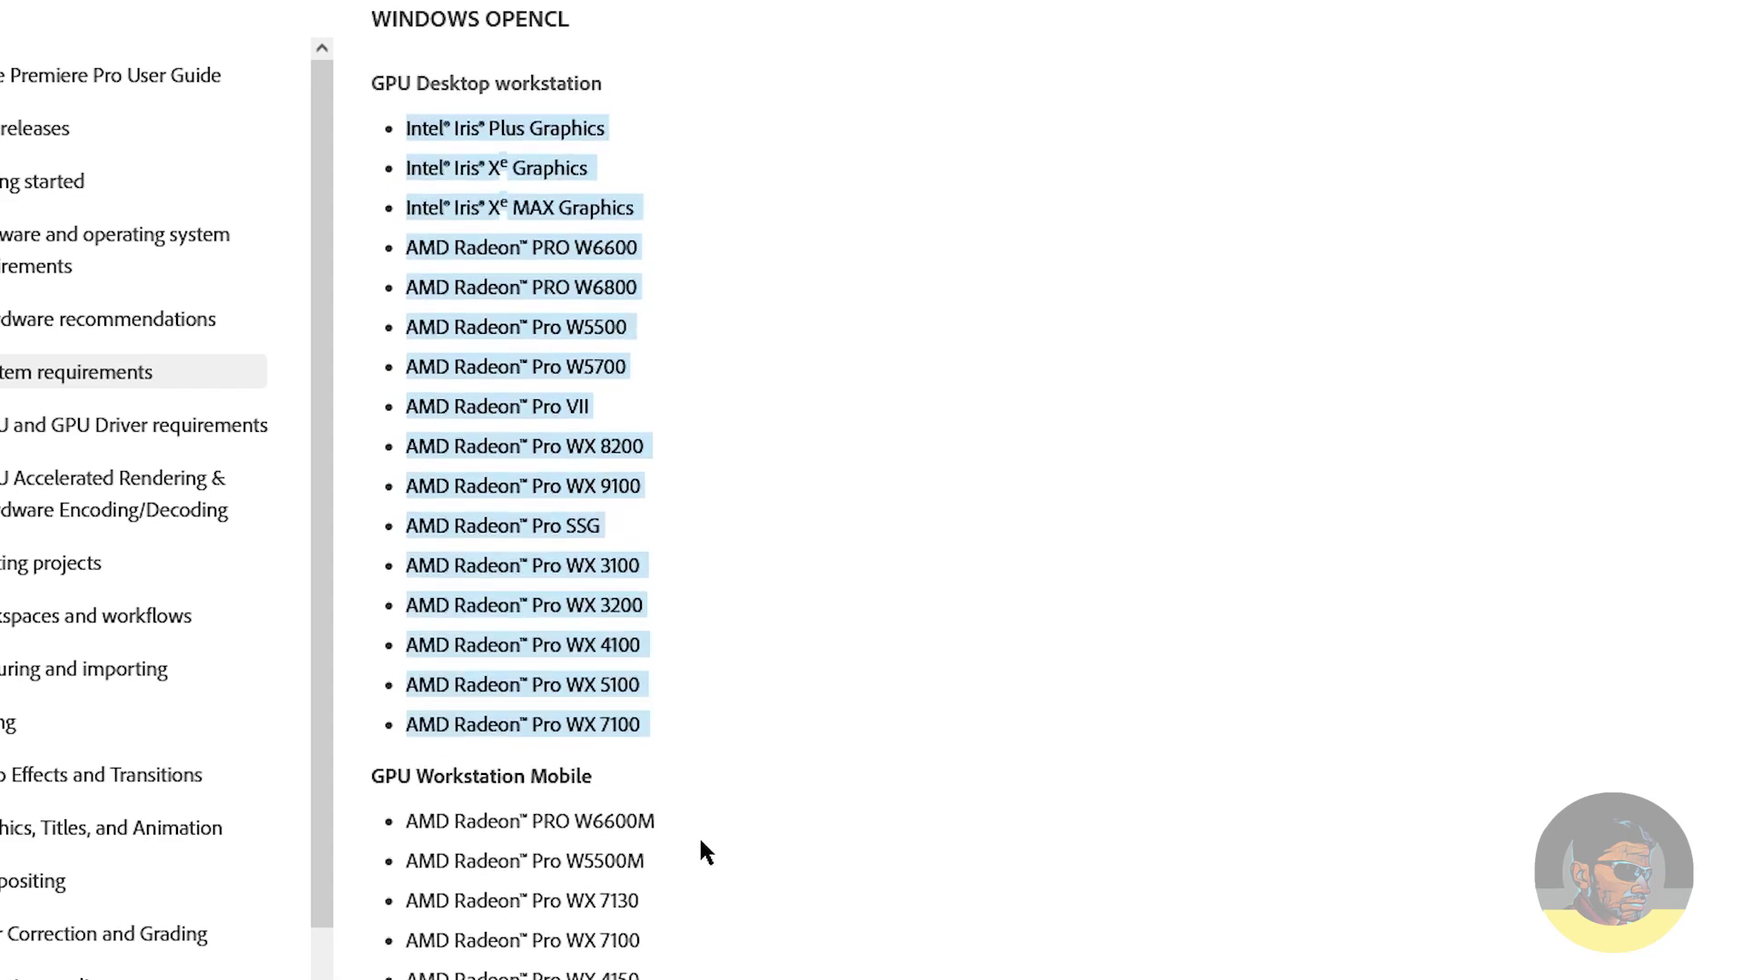
scroll(700, 845, up, 8)
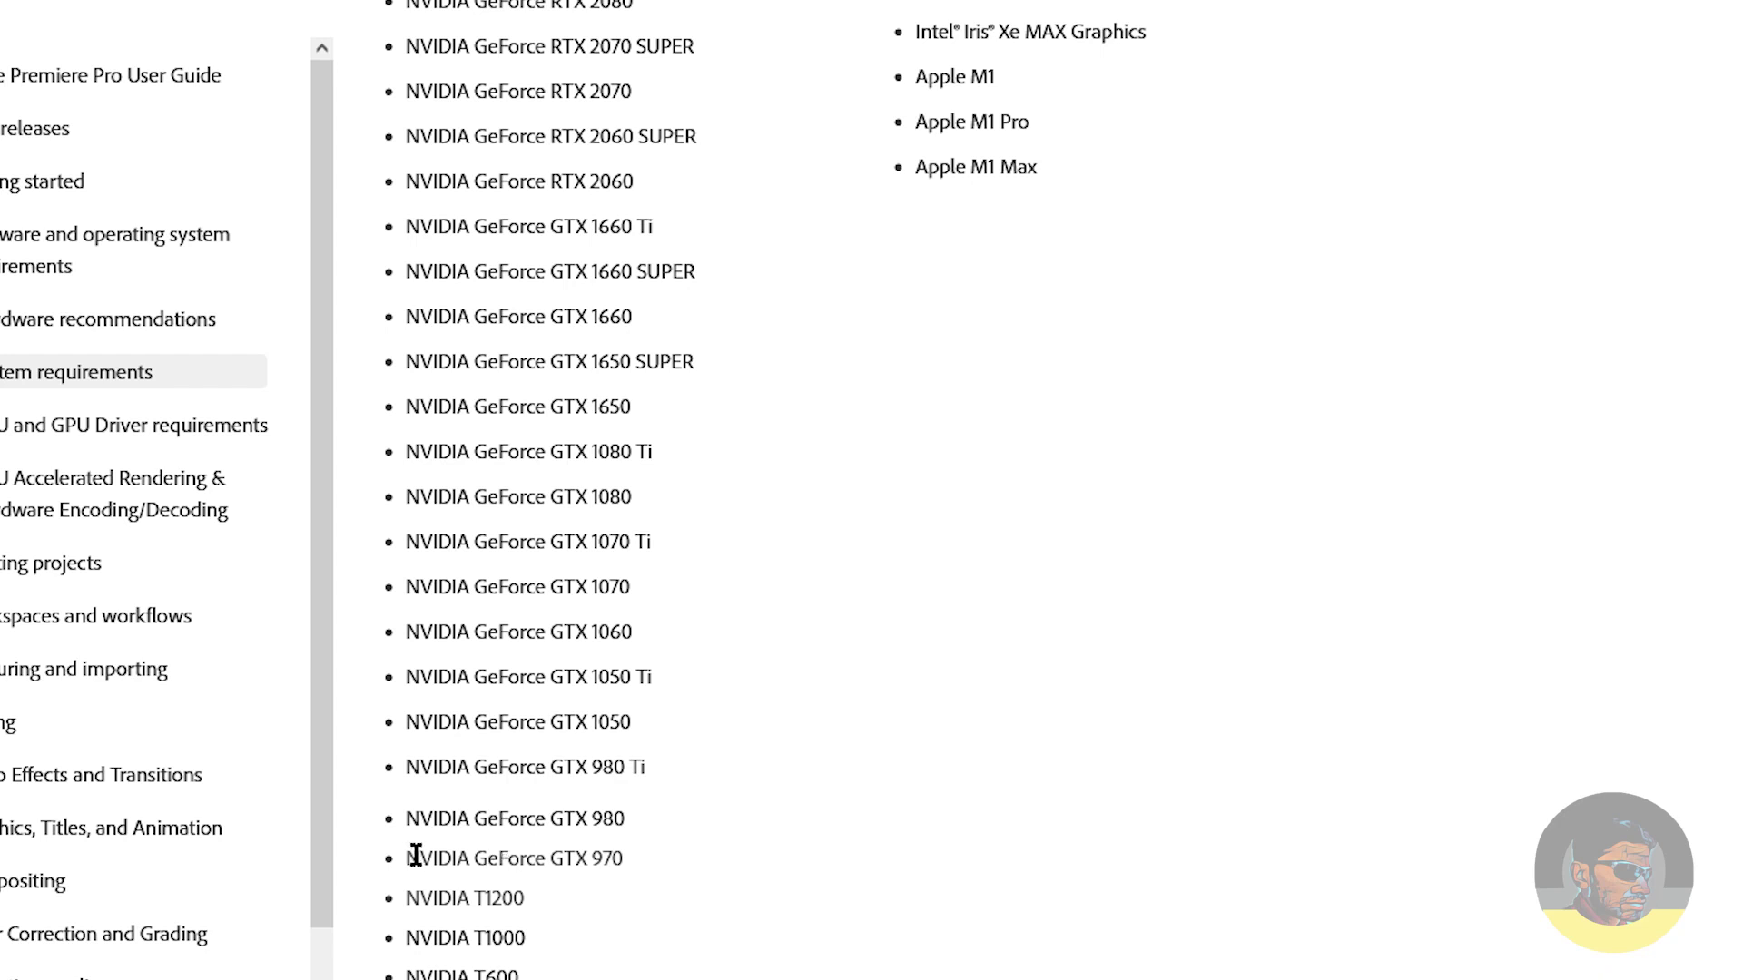
drag(415, 856, 616, 856)
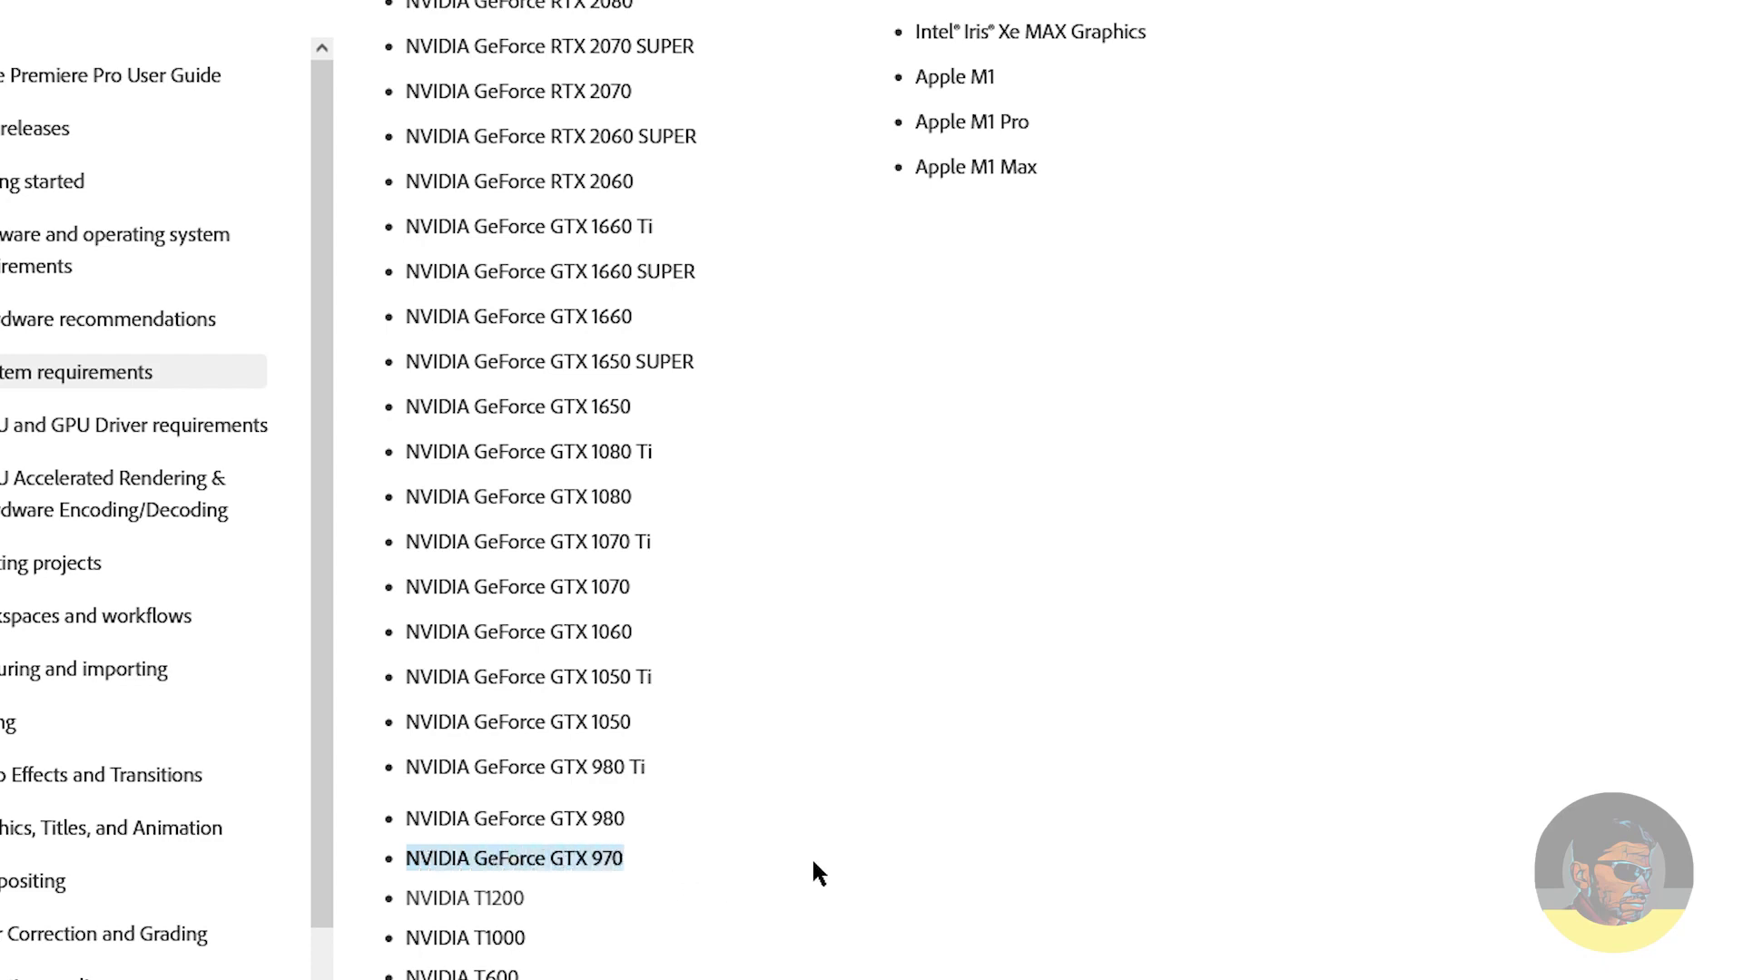
scroll(863, 826, up, 7)
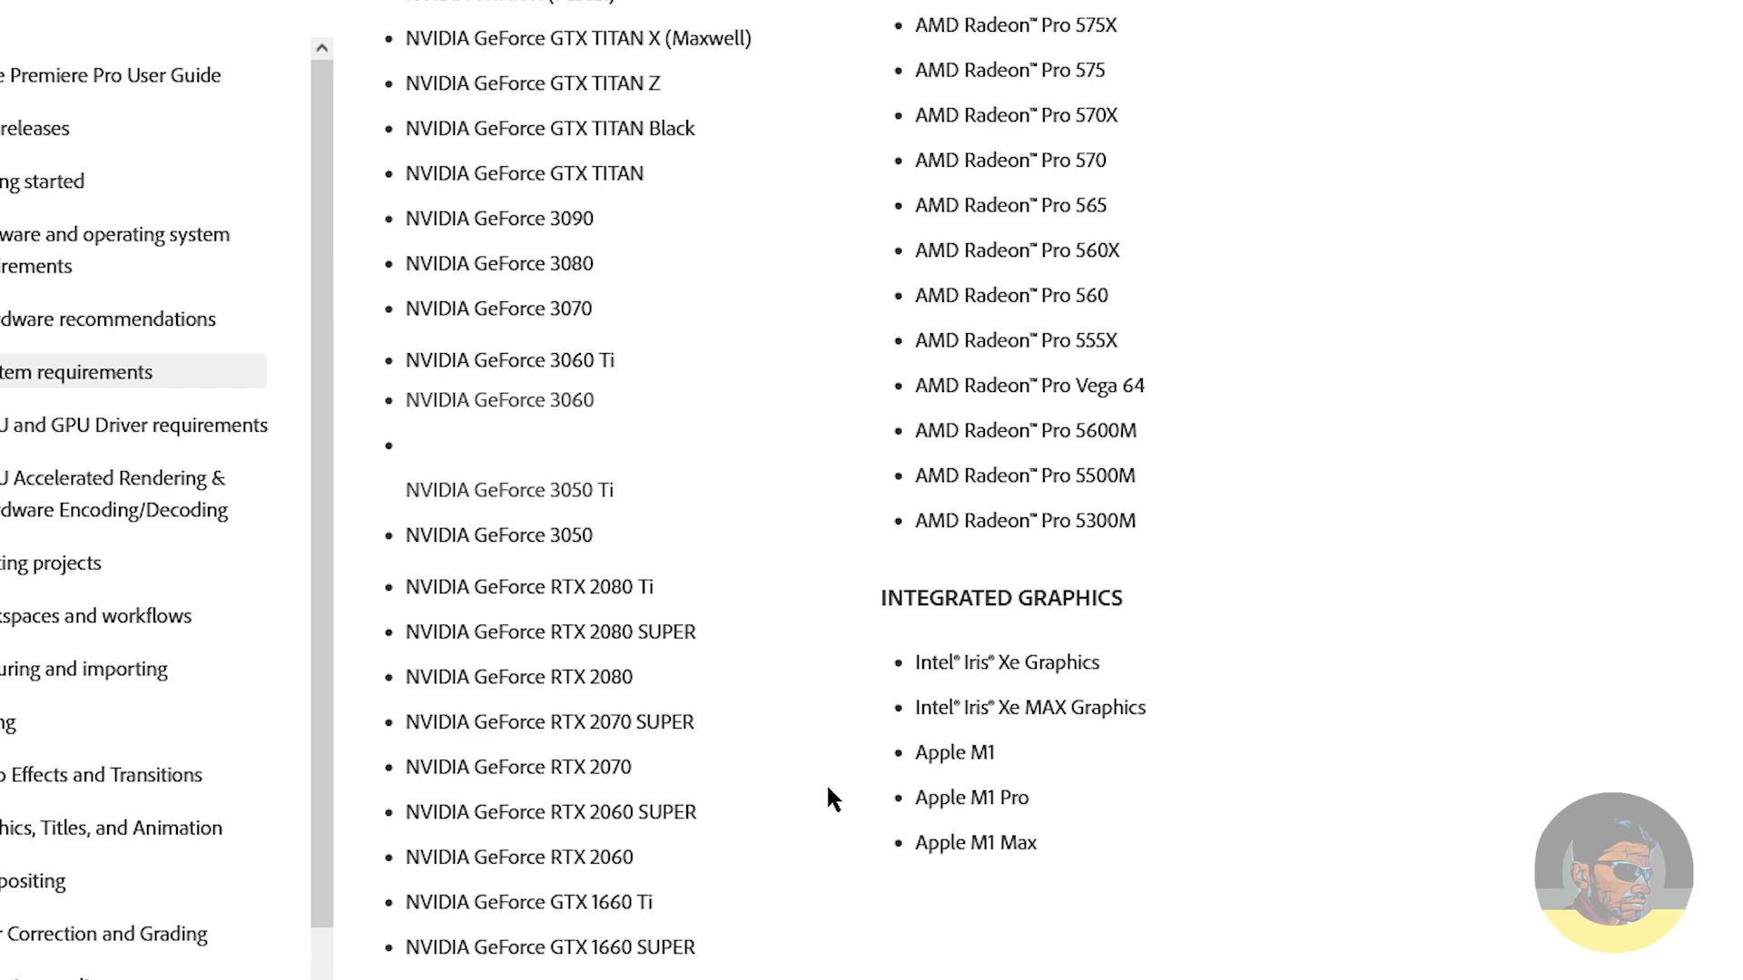
scroll(833, 799, up, 15)
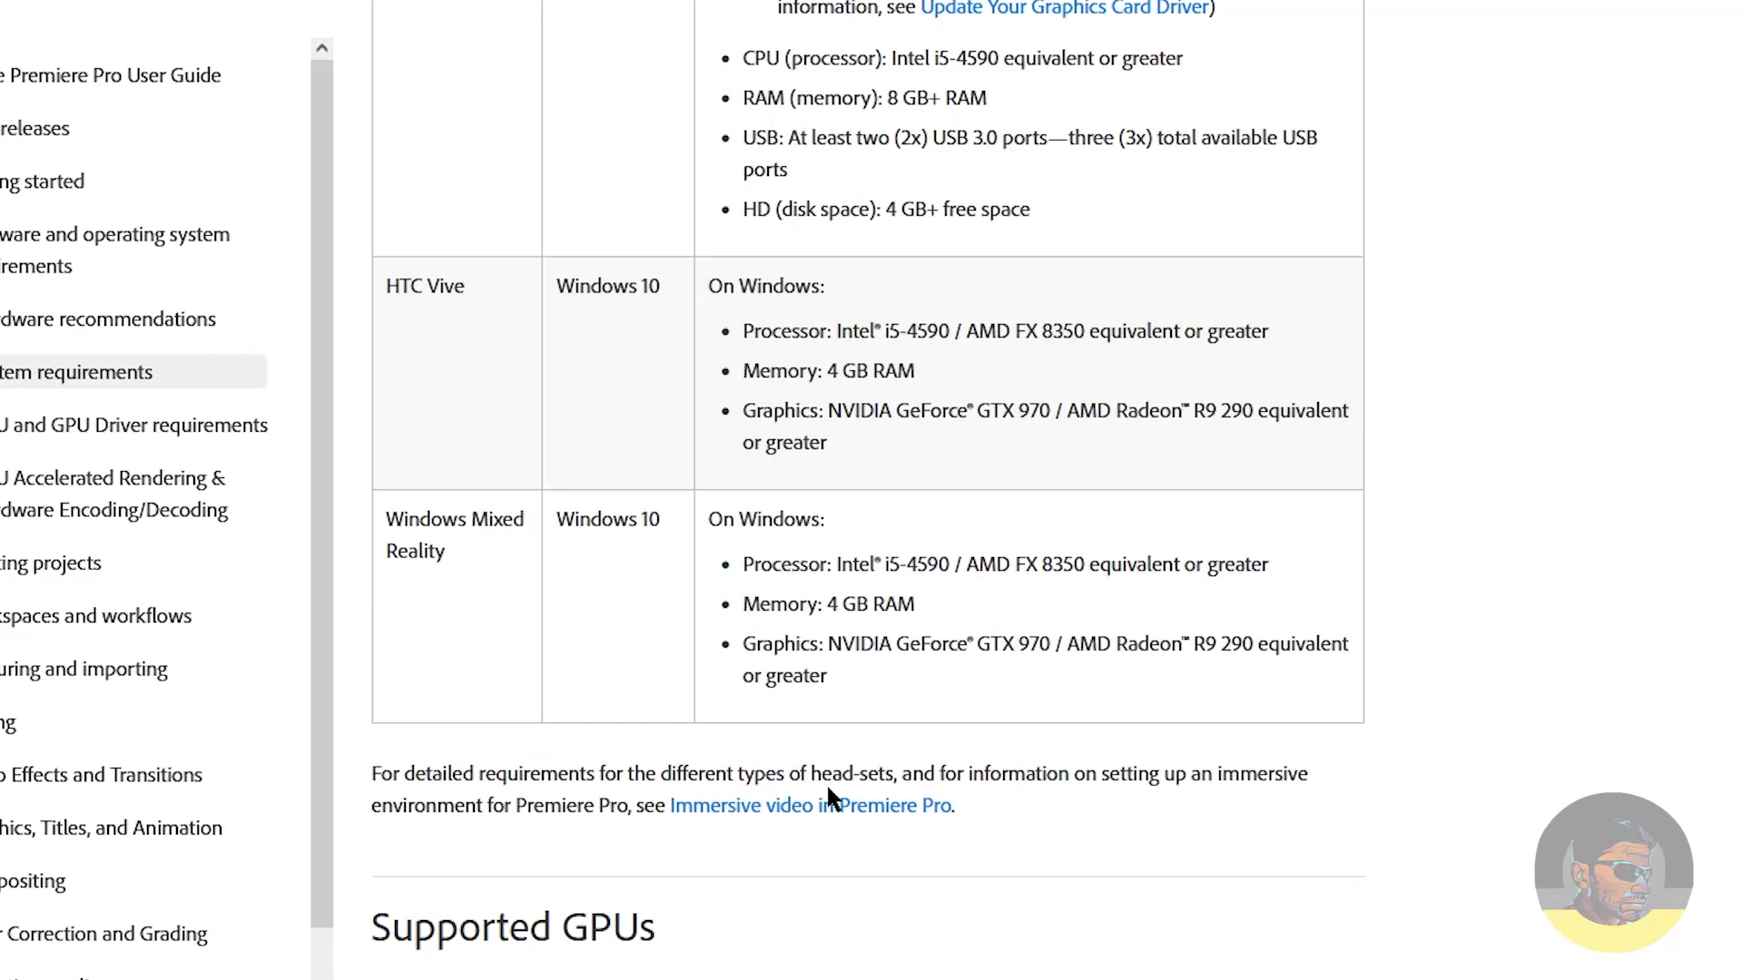
Step: Scroll back up the Adobe Support requirements page
scroll(828, 798, up, 5)
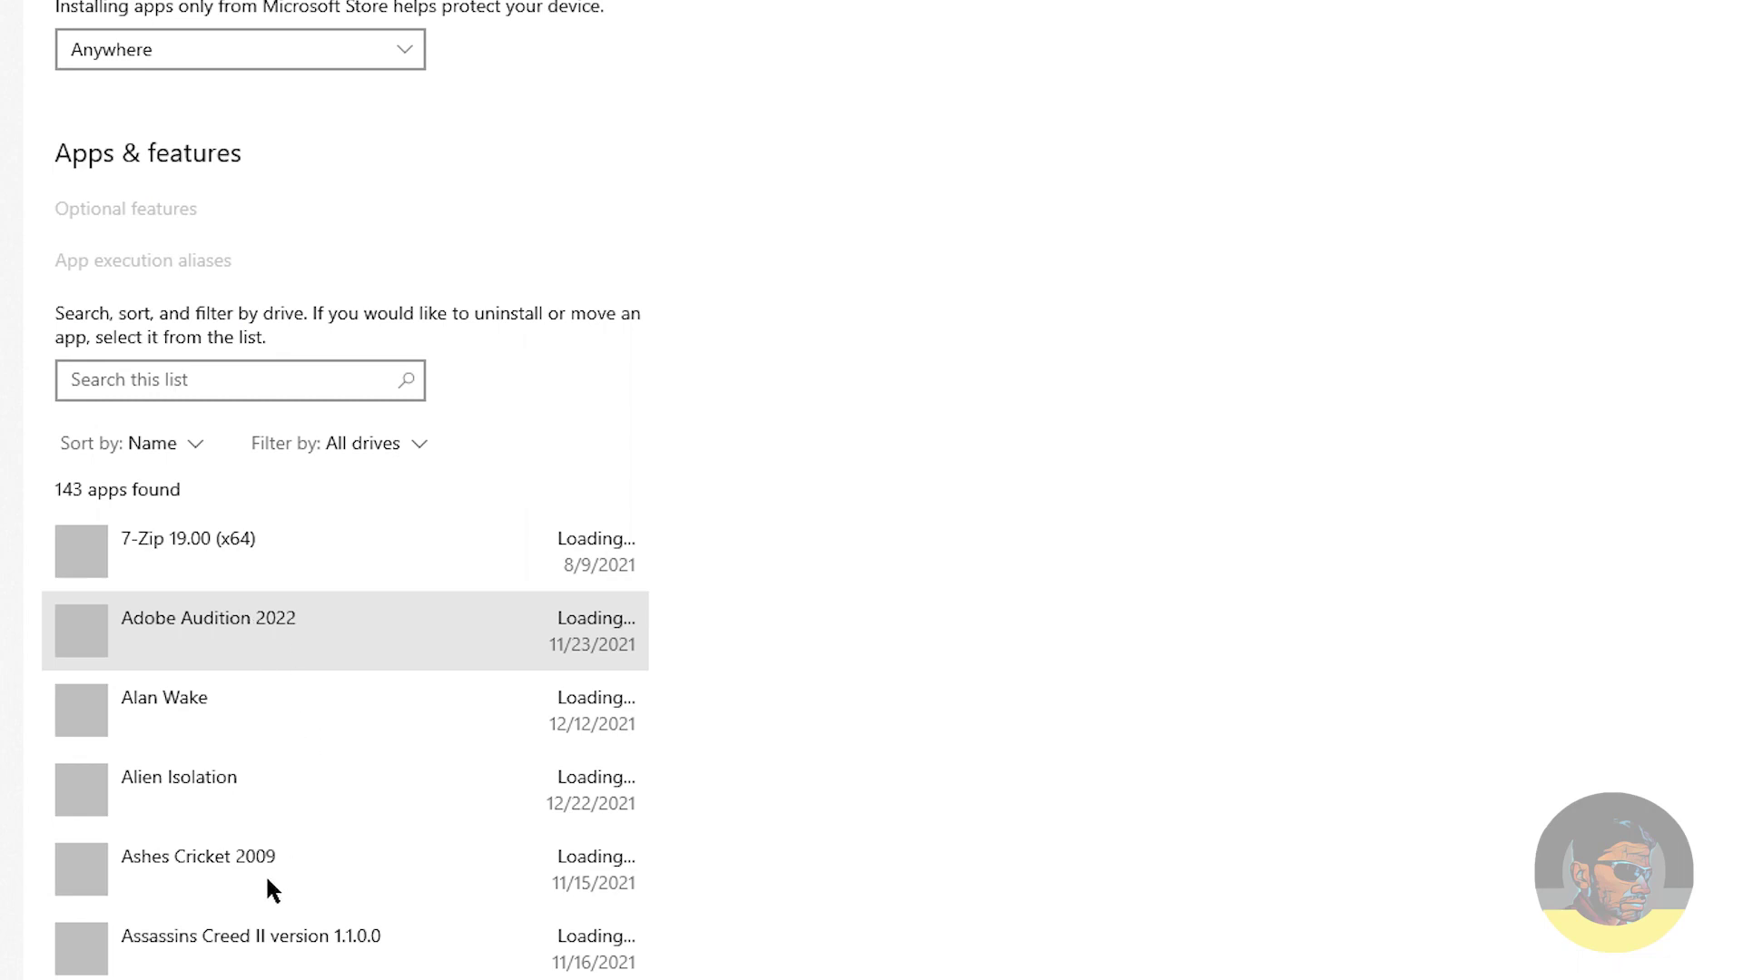
scroll(264, 895, down, 15)
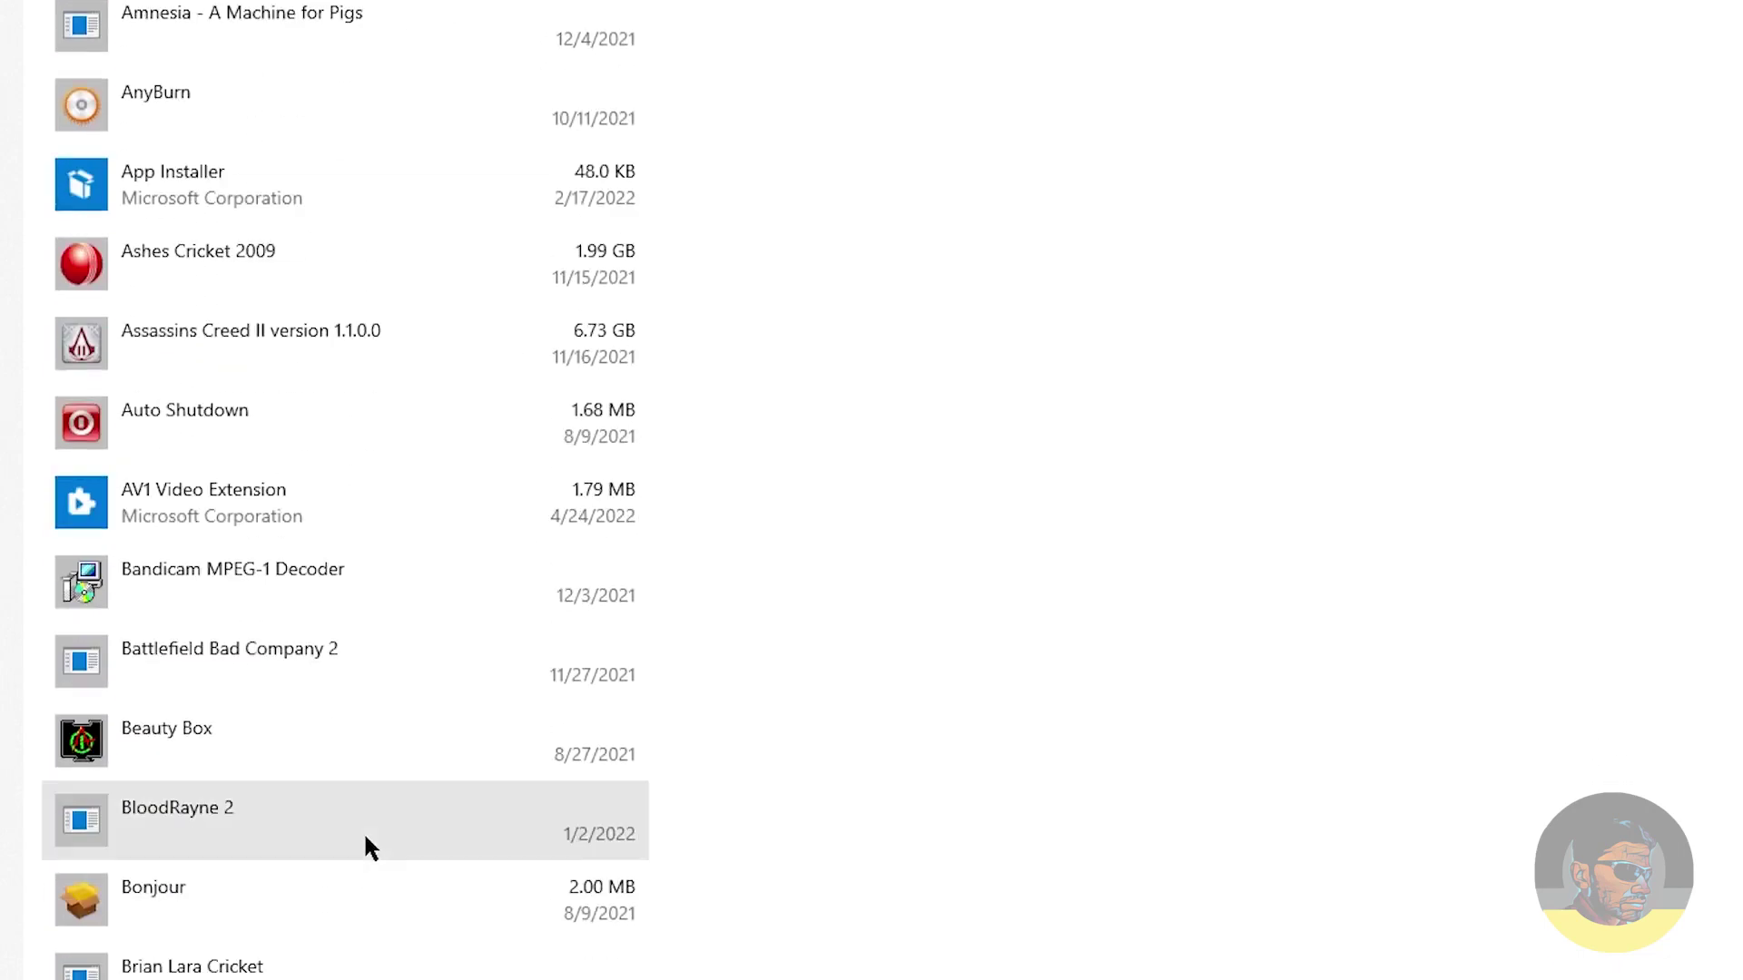
scroll(363, 832, down, 10)
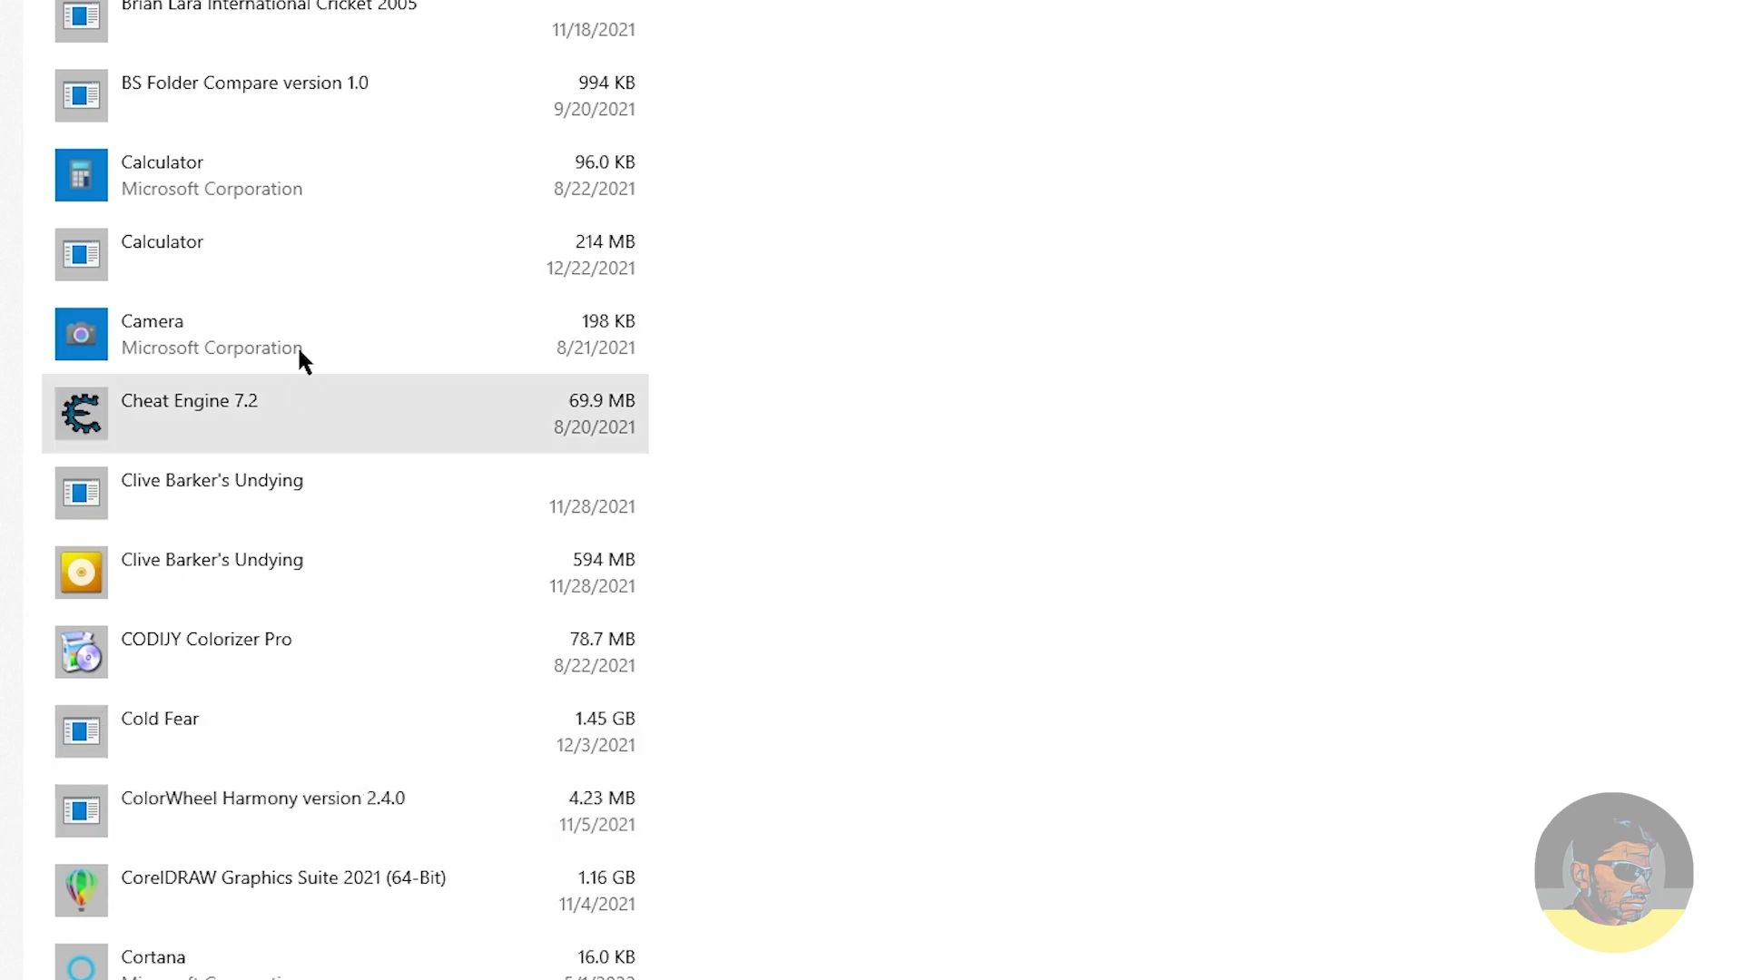
click(320, 514)
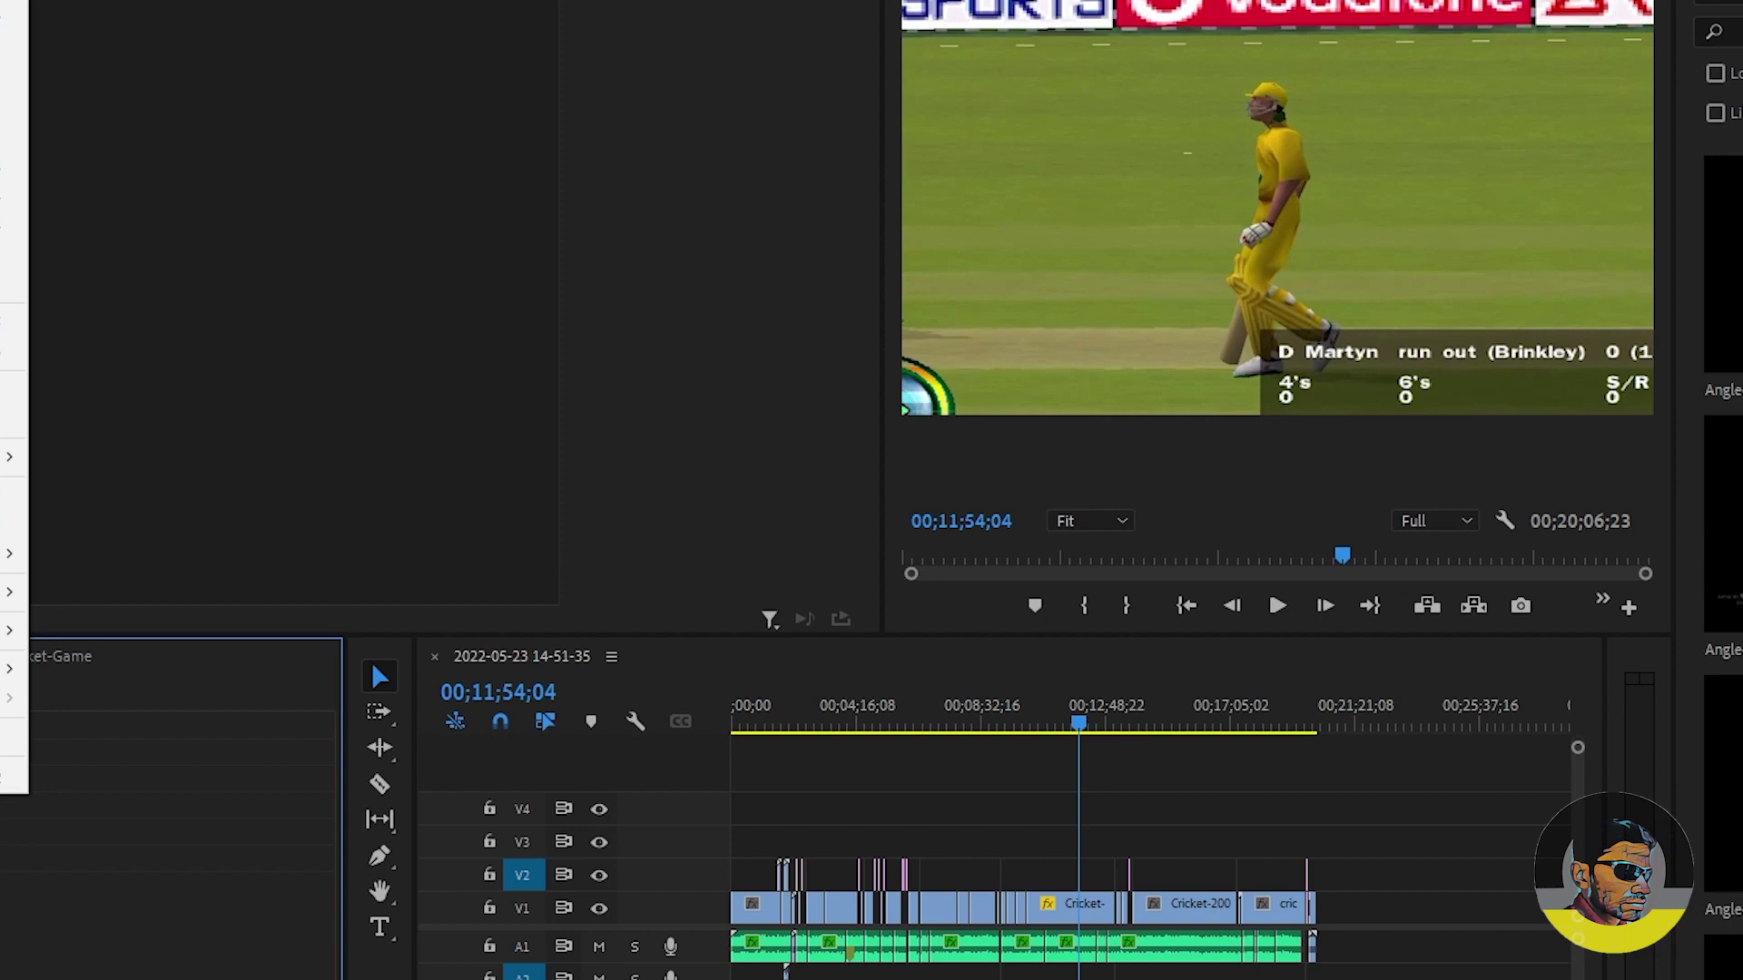
Step: Open File > Project Settings > General and move the dialog aside to reveal the timeline
mouse_move(11, 669)
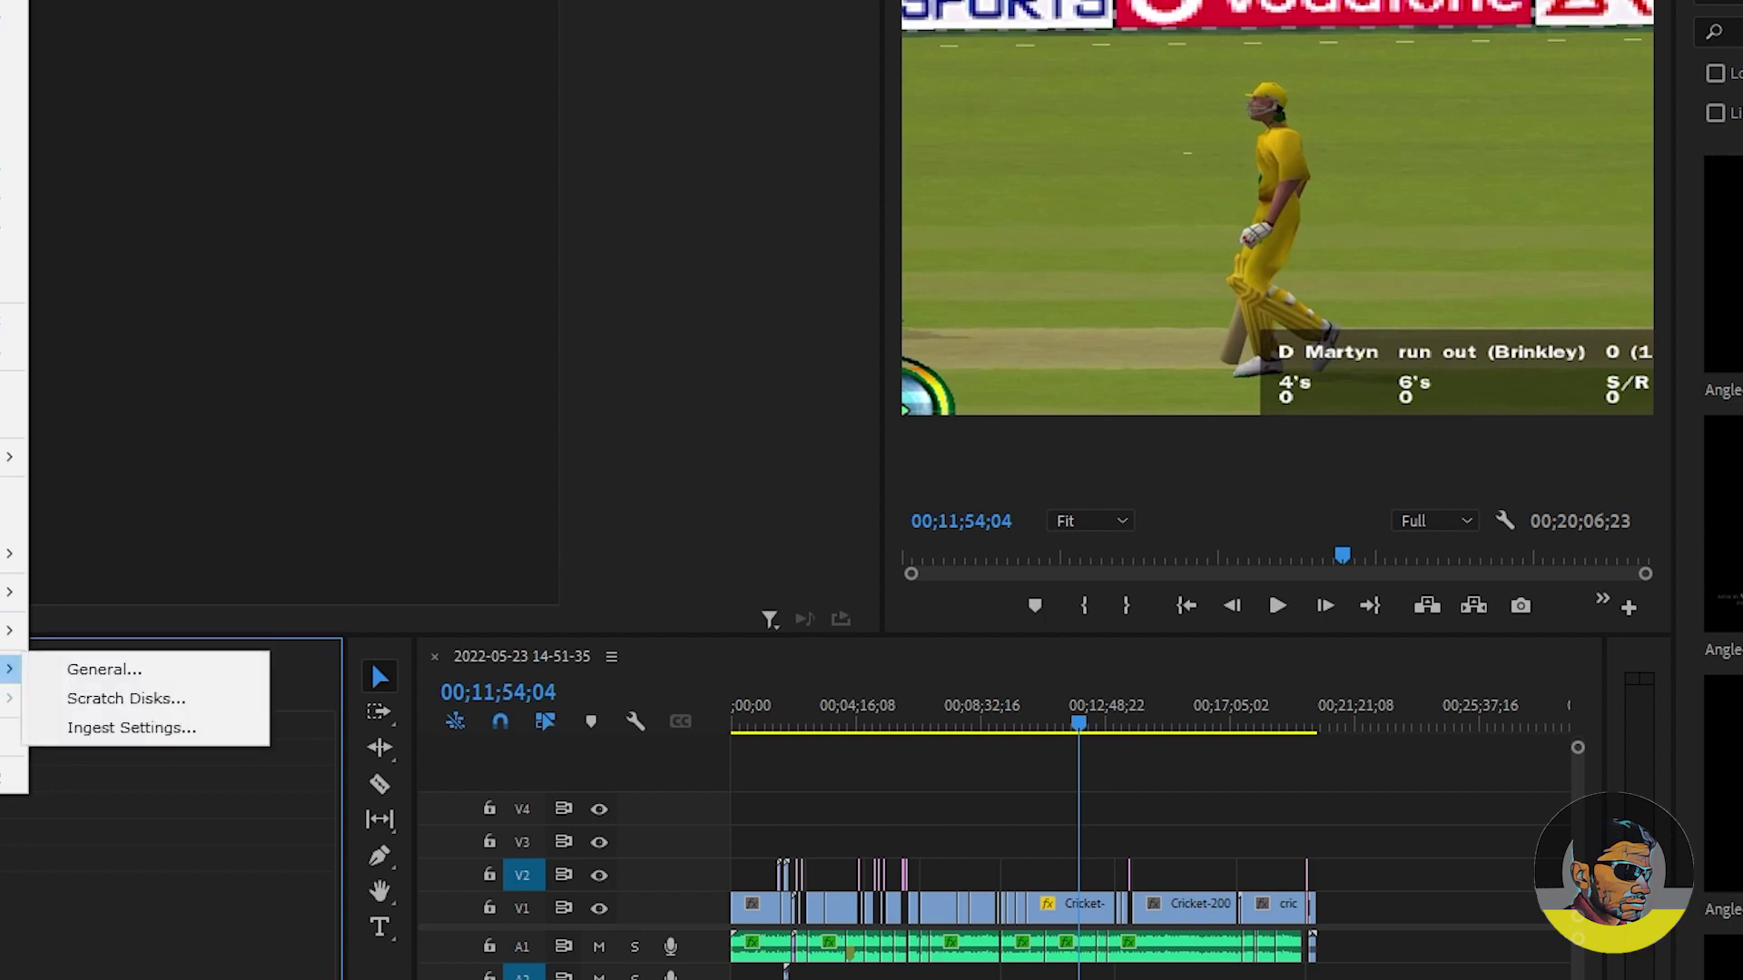
click(90, 674)
drag(704, 17, 248, 88)
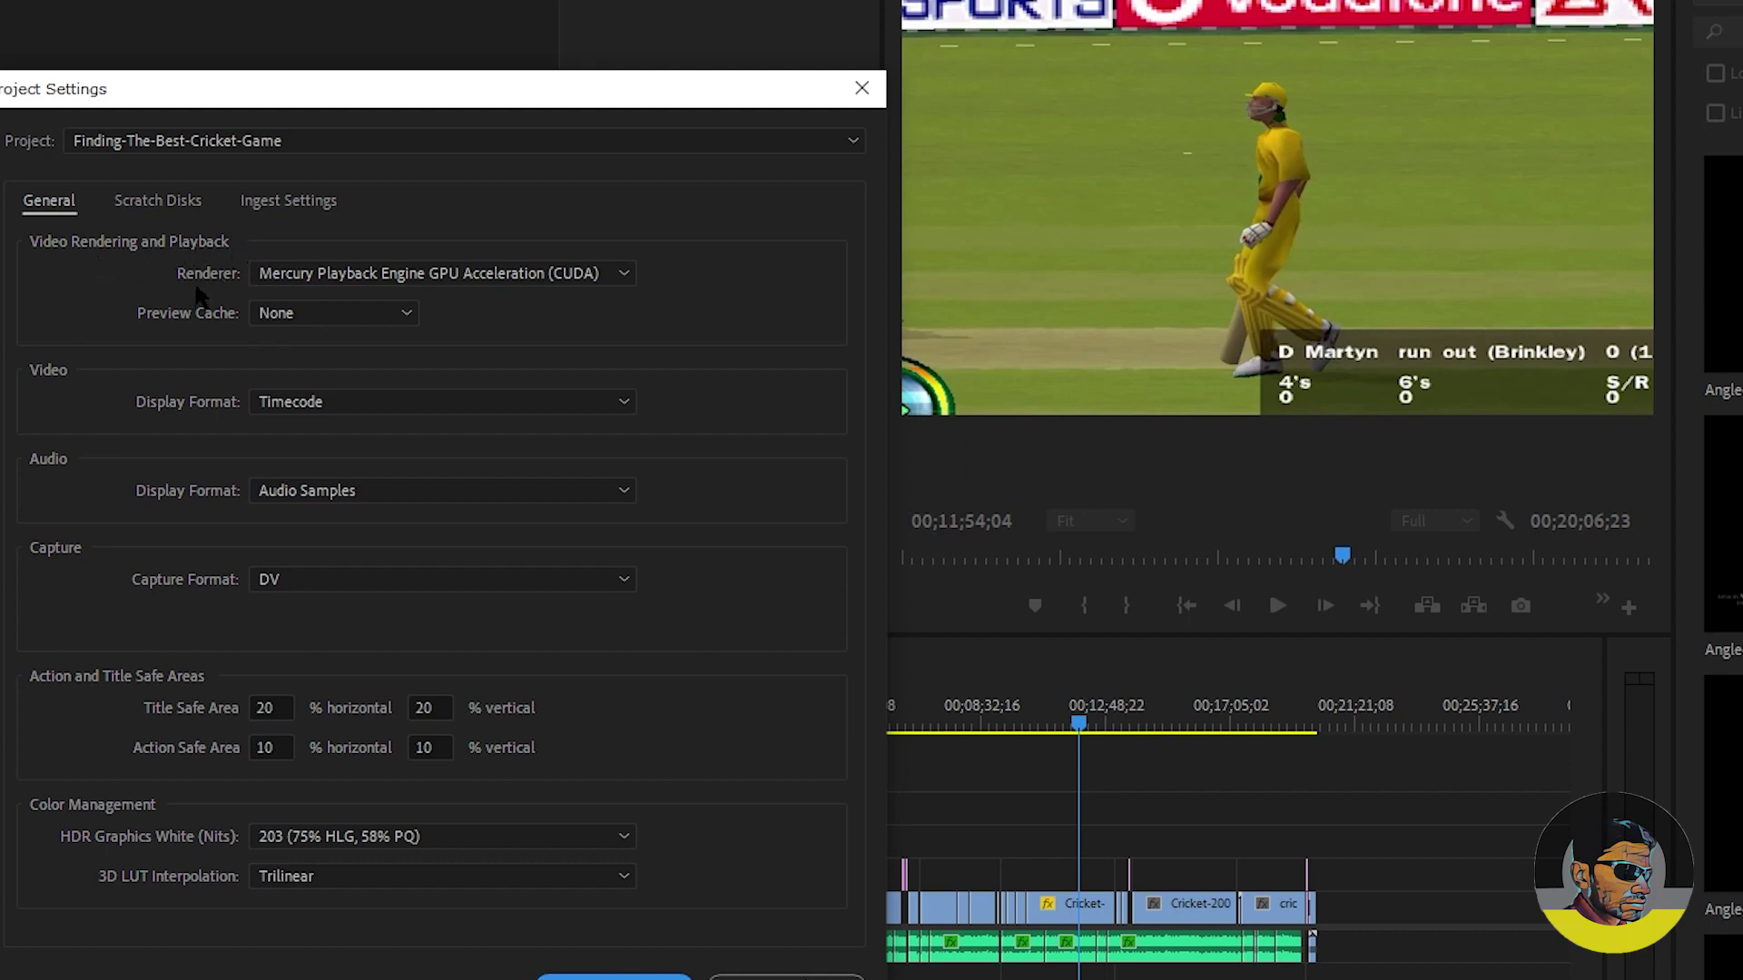
Step: Keep Mercury Playback Engine GPU Acceleration (CUDA) as the renderer and close Project Settings
click(426, 275)
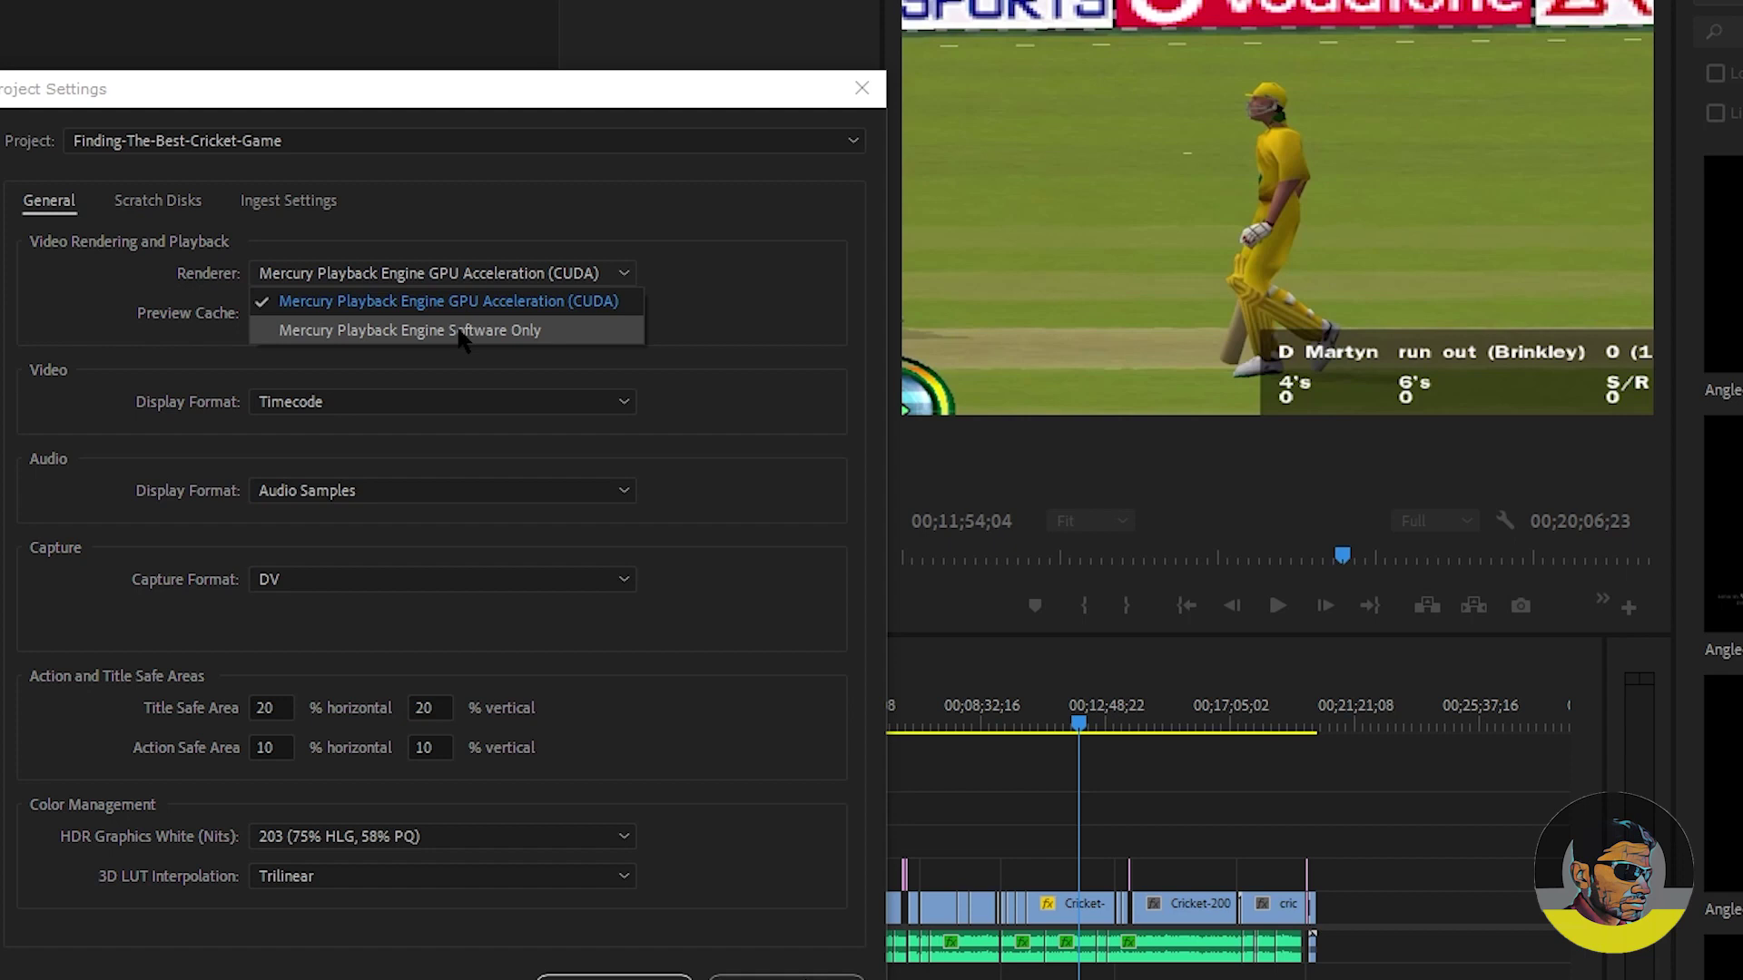
click(657, 291)
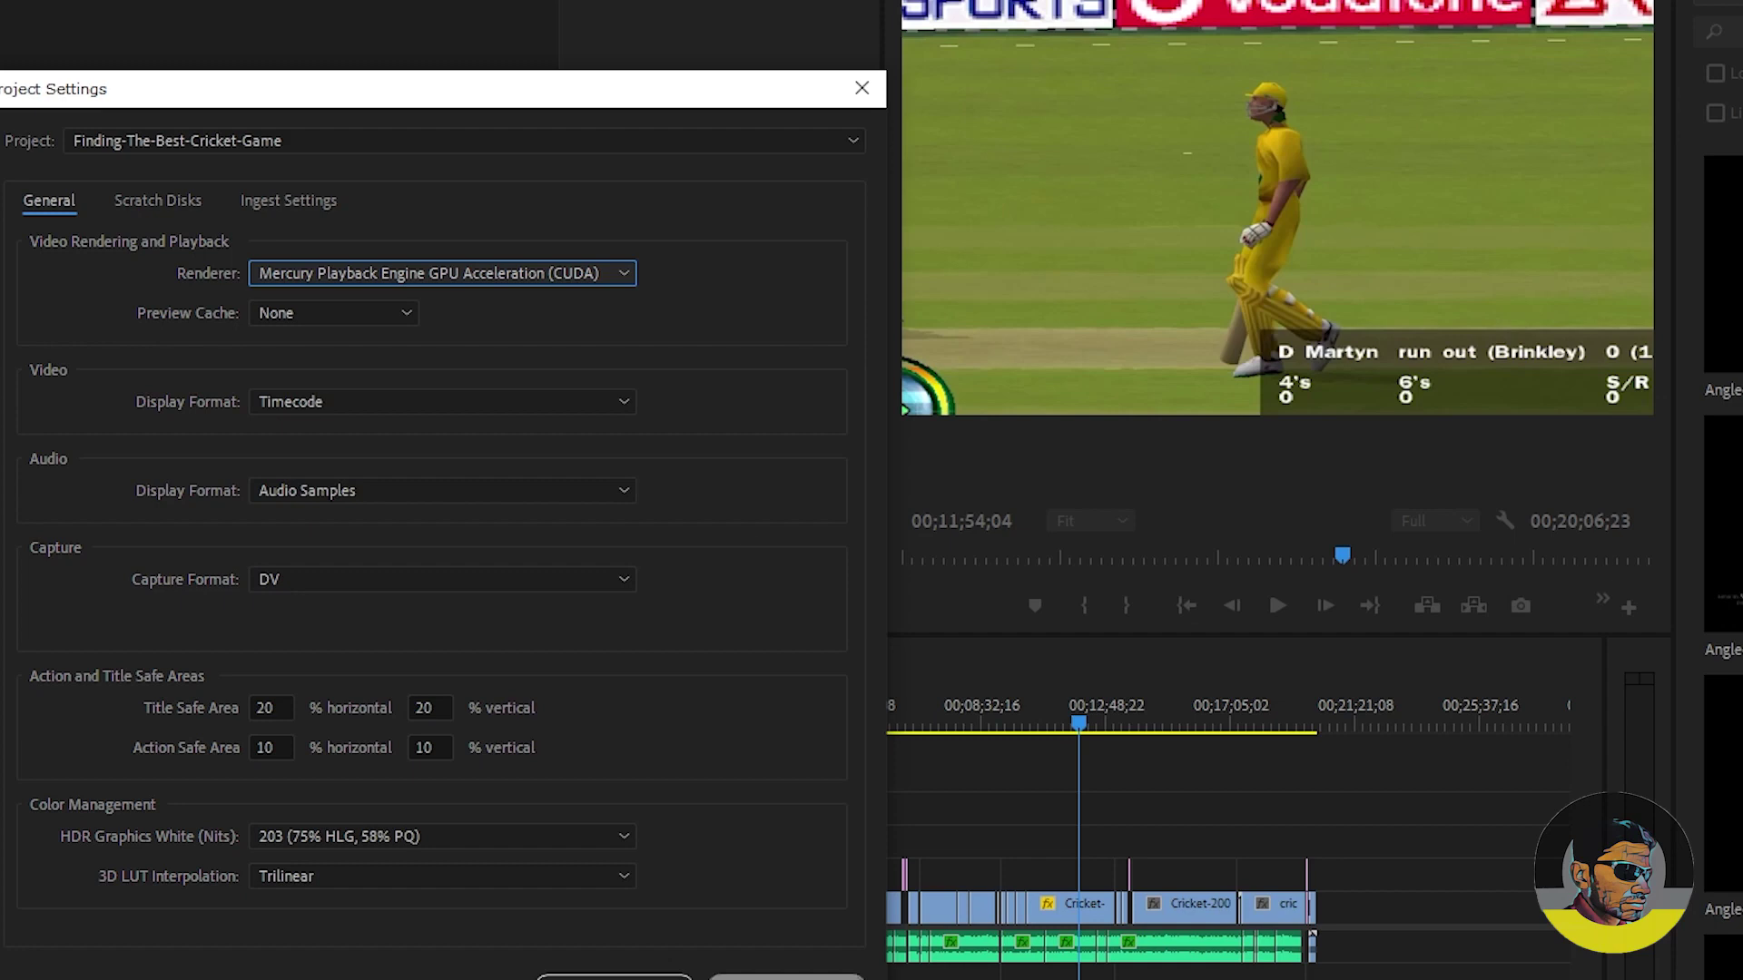
key(Escape)
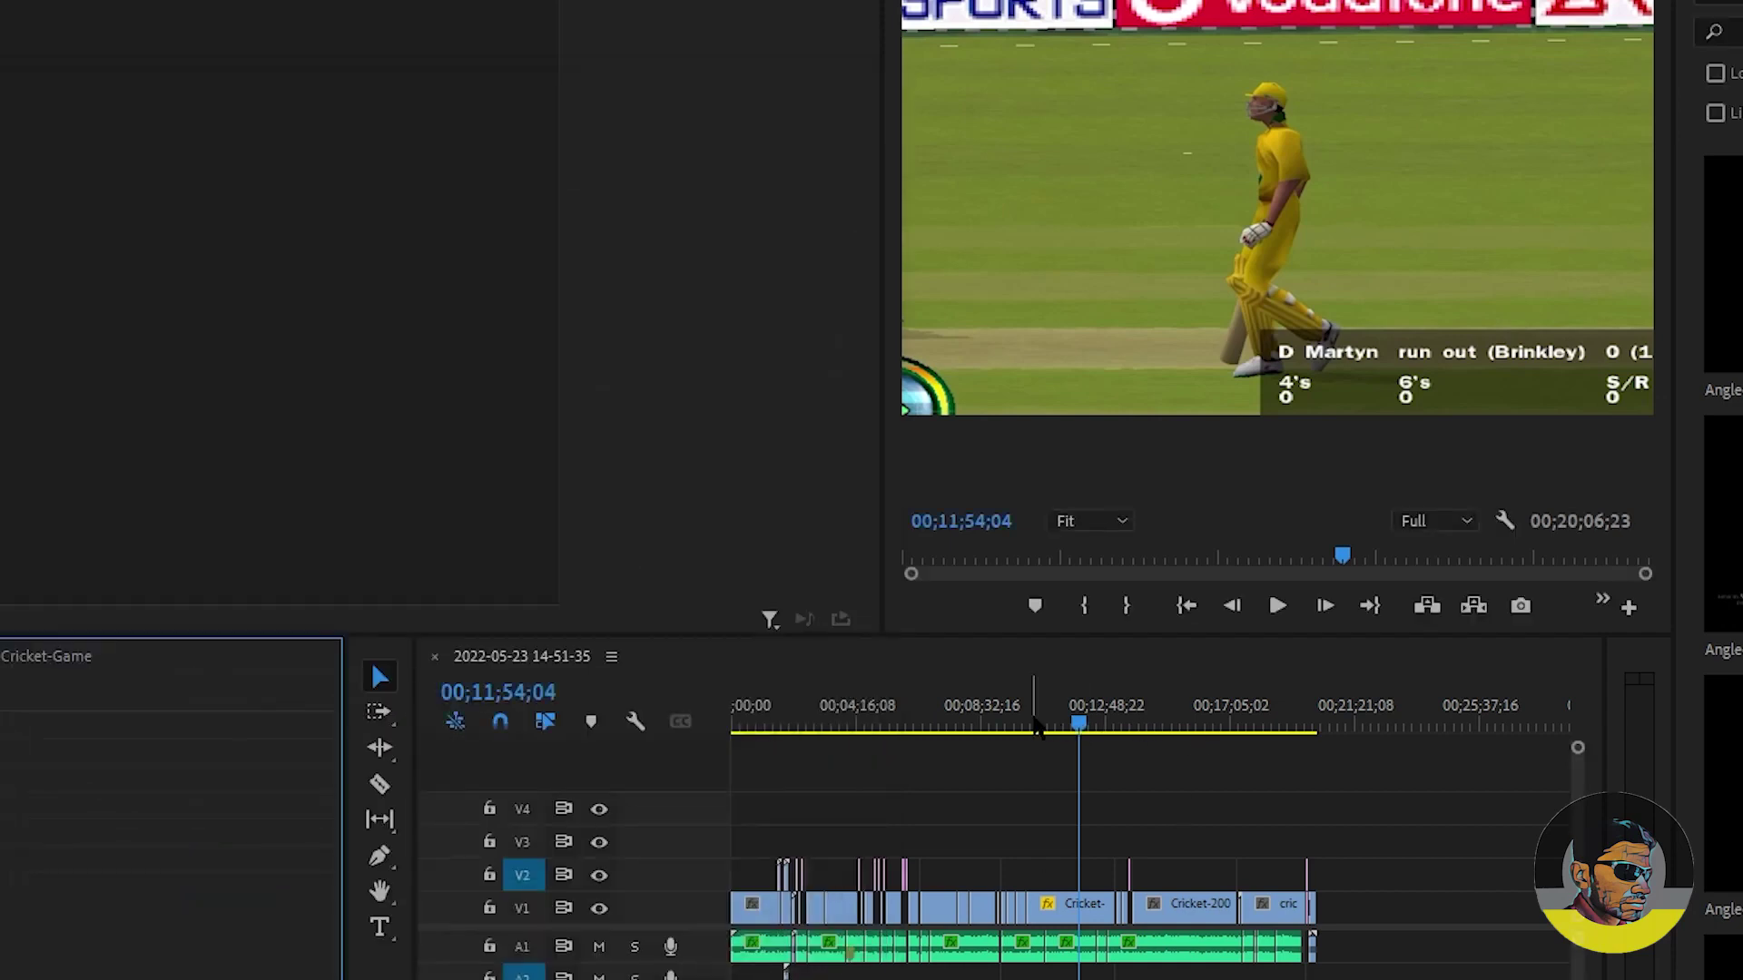
Step: Move the playhead to 00;13;07;17, 00;05;02;16, 00;10;43;03 and 00;08;48;21 to test playback
drag(1040, 726, 1121, 724)
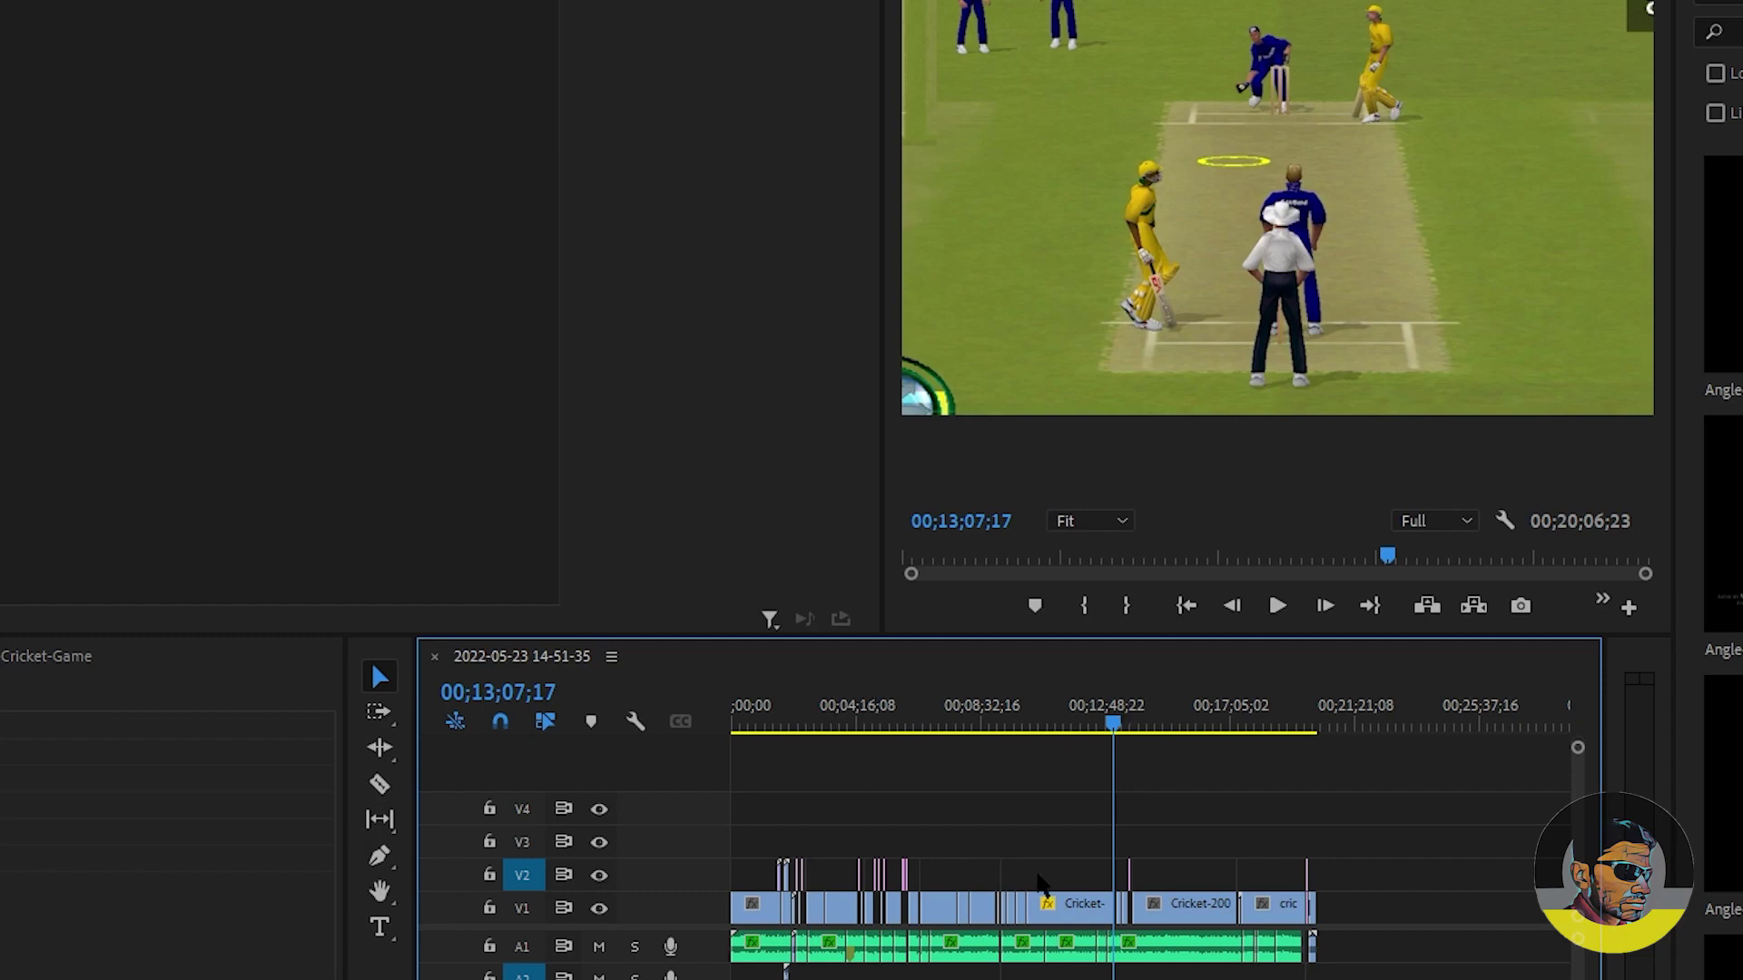
click(880, 730)
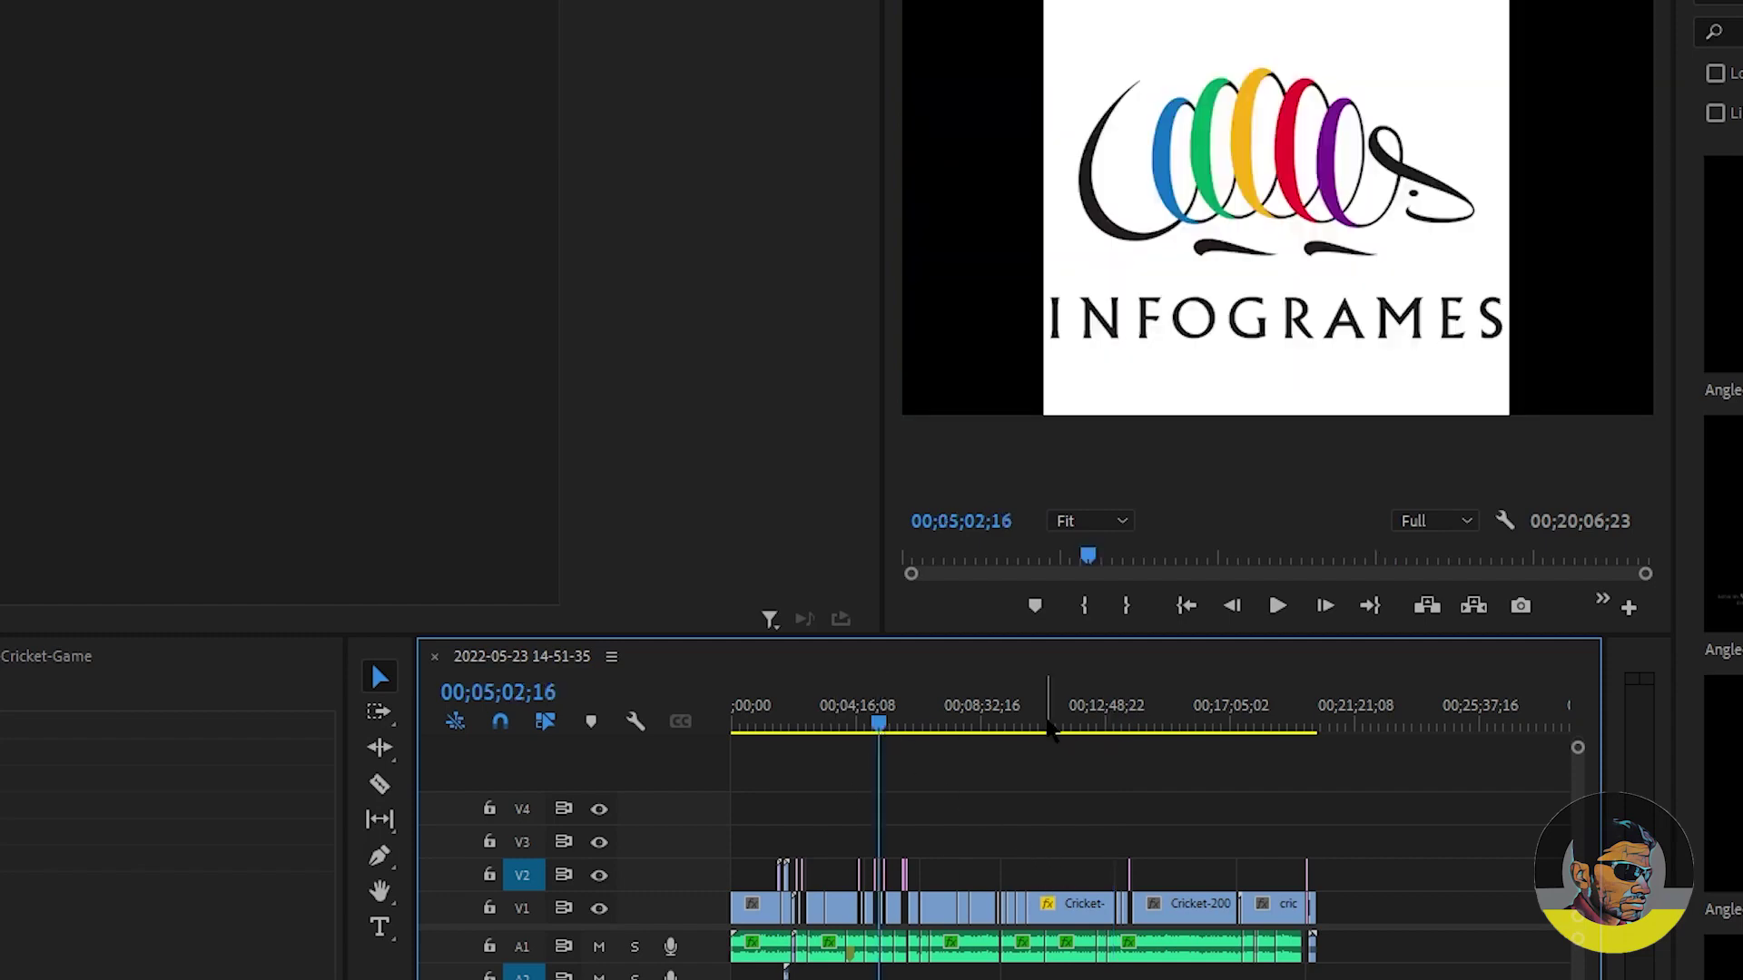
click(1044, 726)
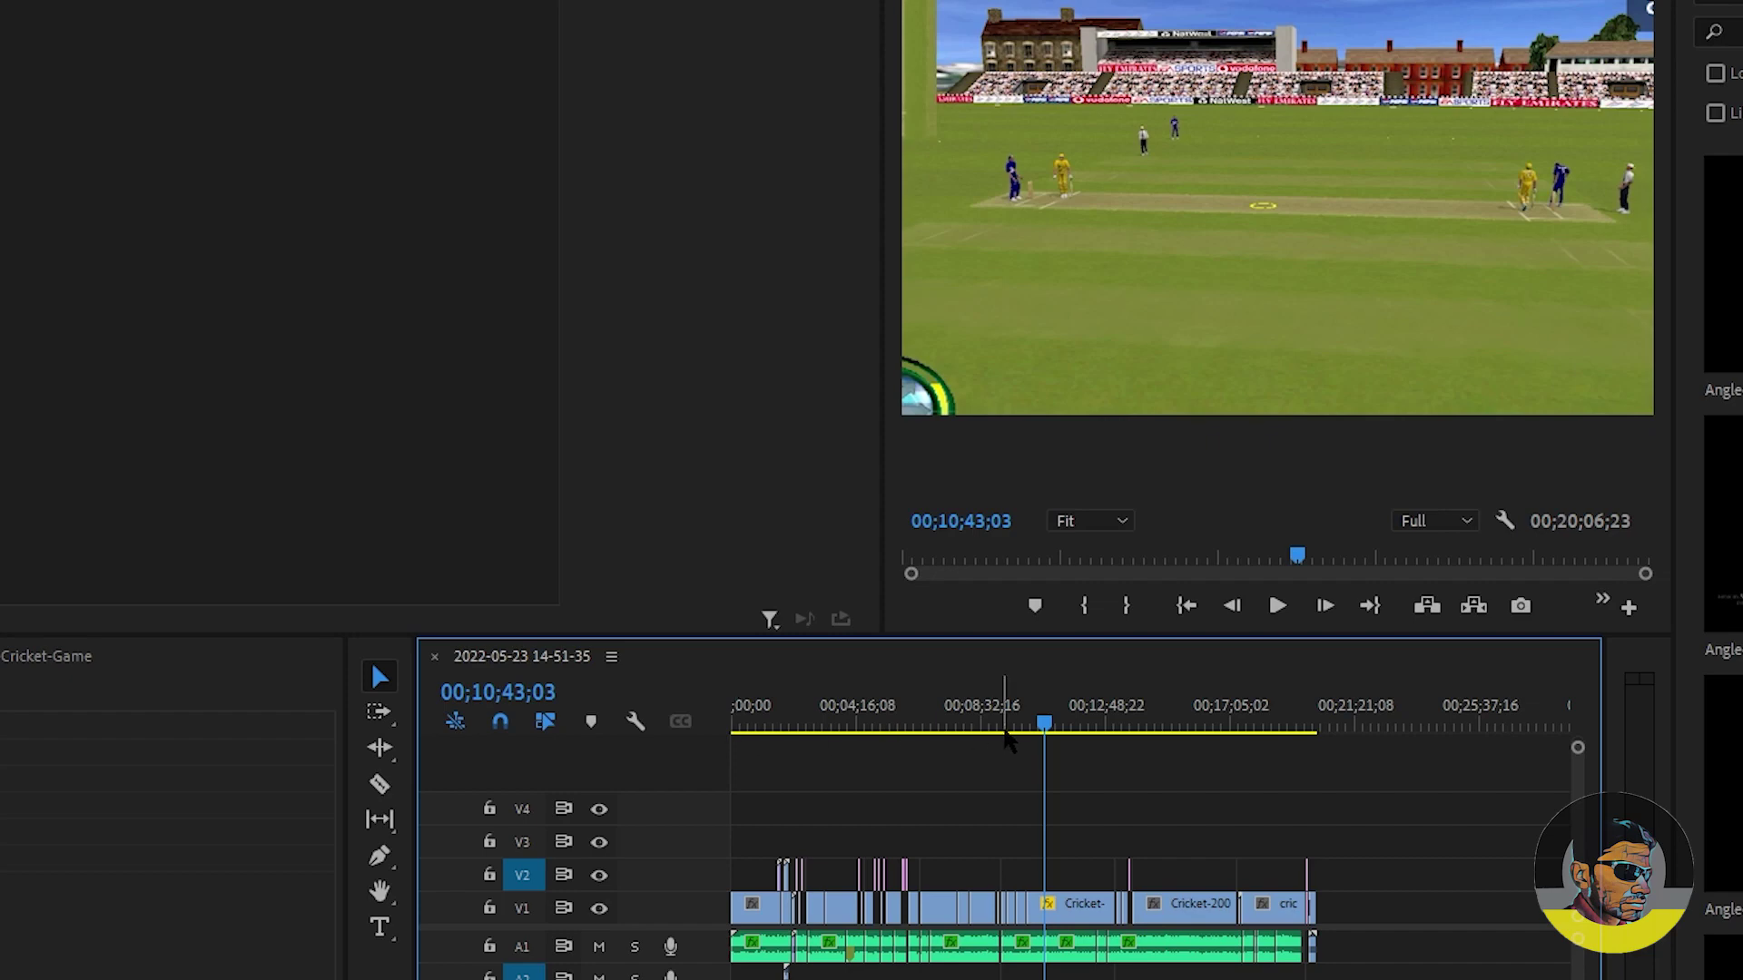
click(989, 726)
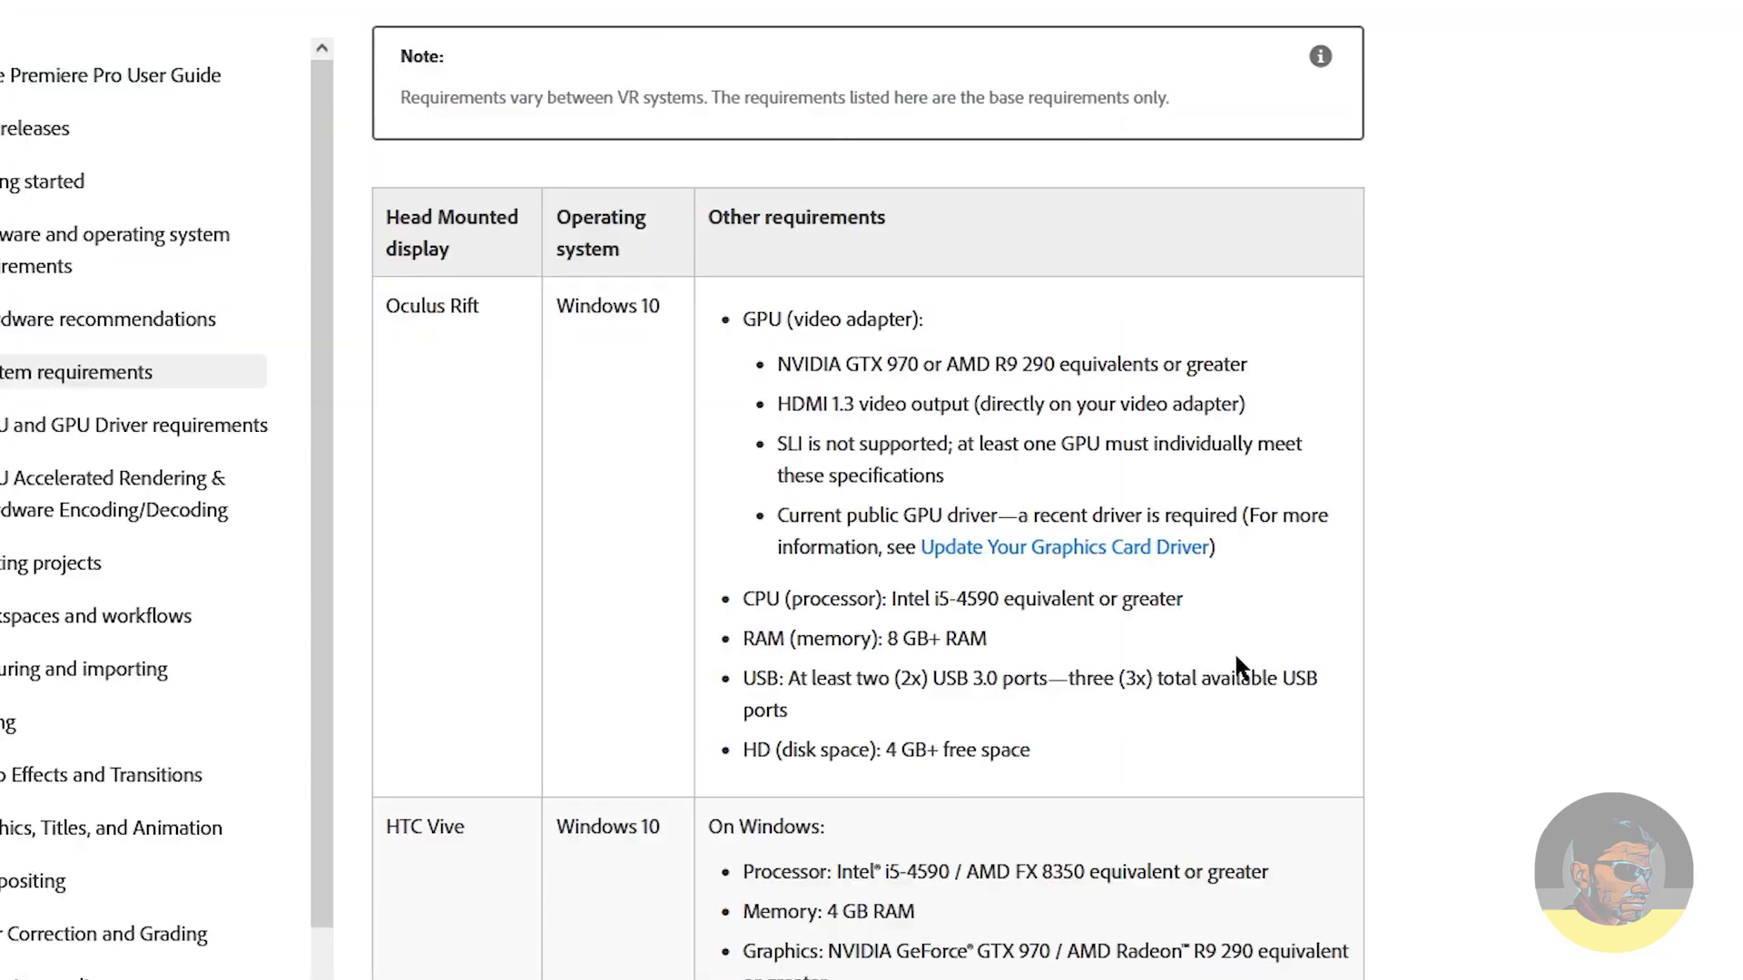
Step: Highlight the Hardware acceleration system requirements heading on the Premiere Pro requirements page
scroll(1017, 717, down, 3)
scroll(1029, 717, up, 6)
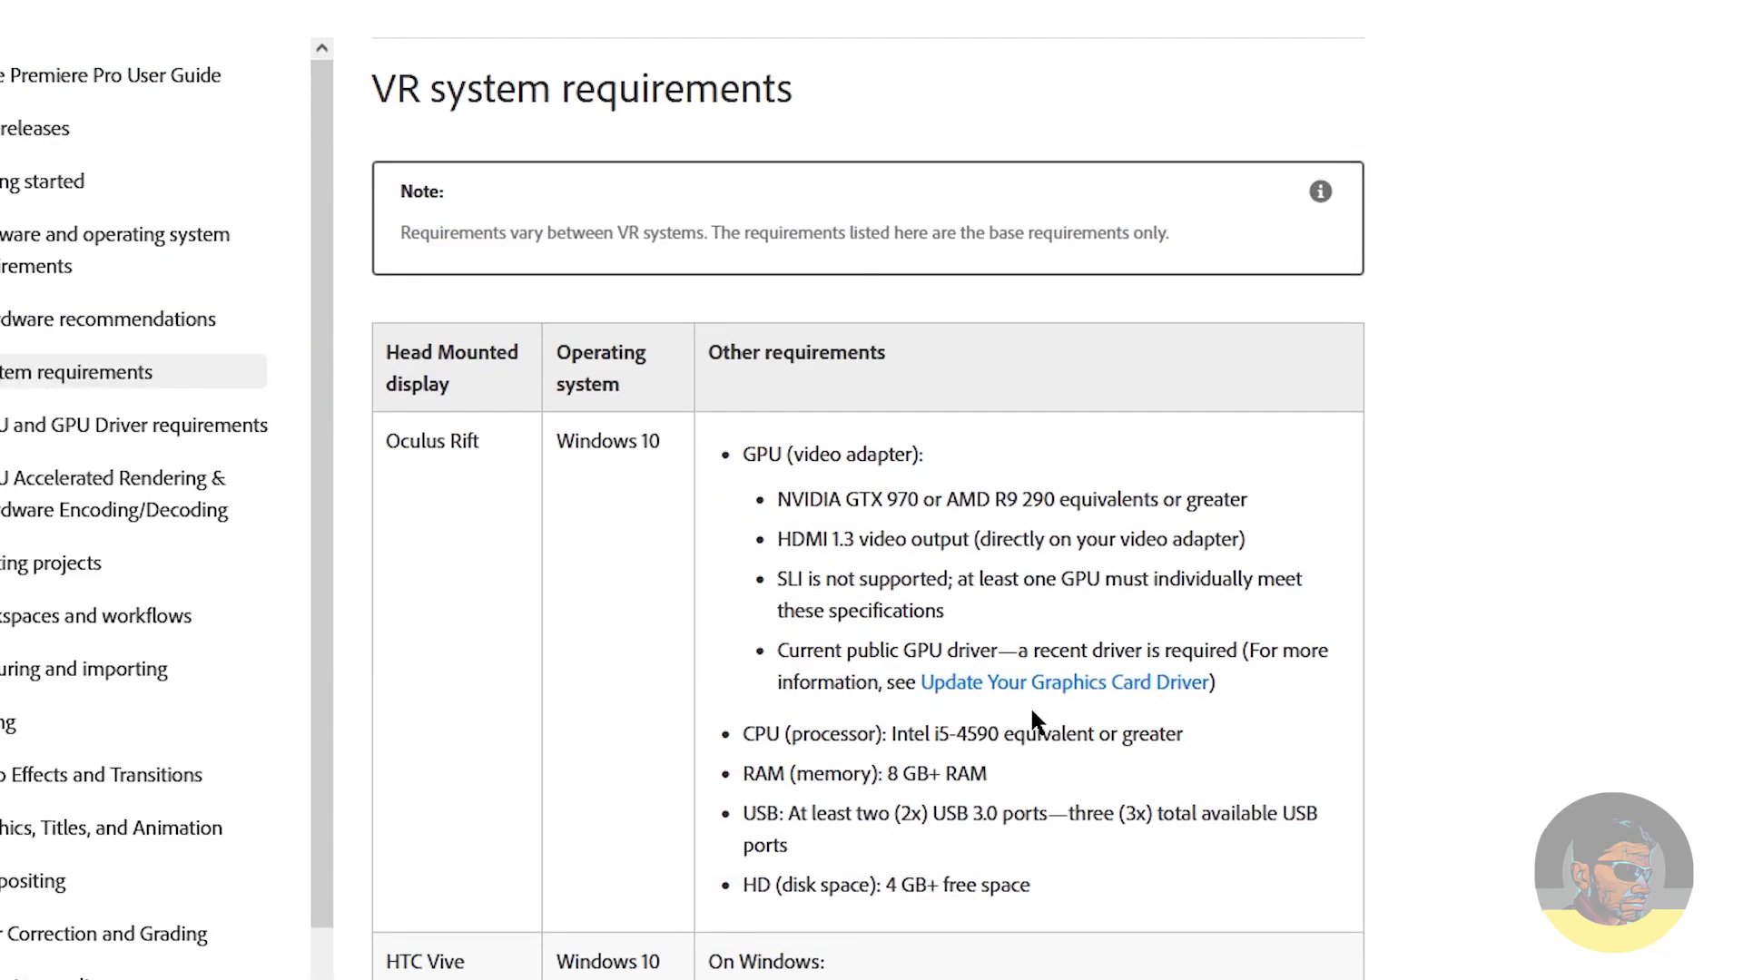
scroll(1033, 720, up, 3)
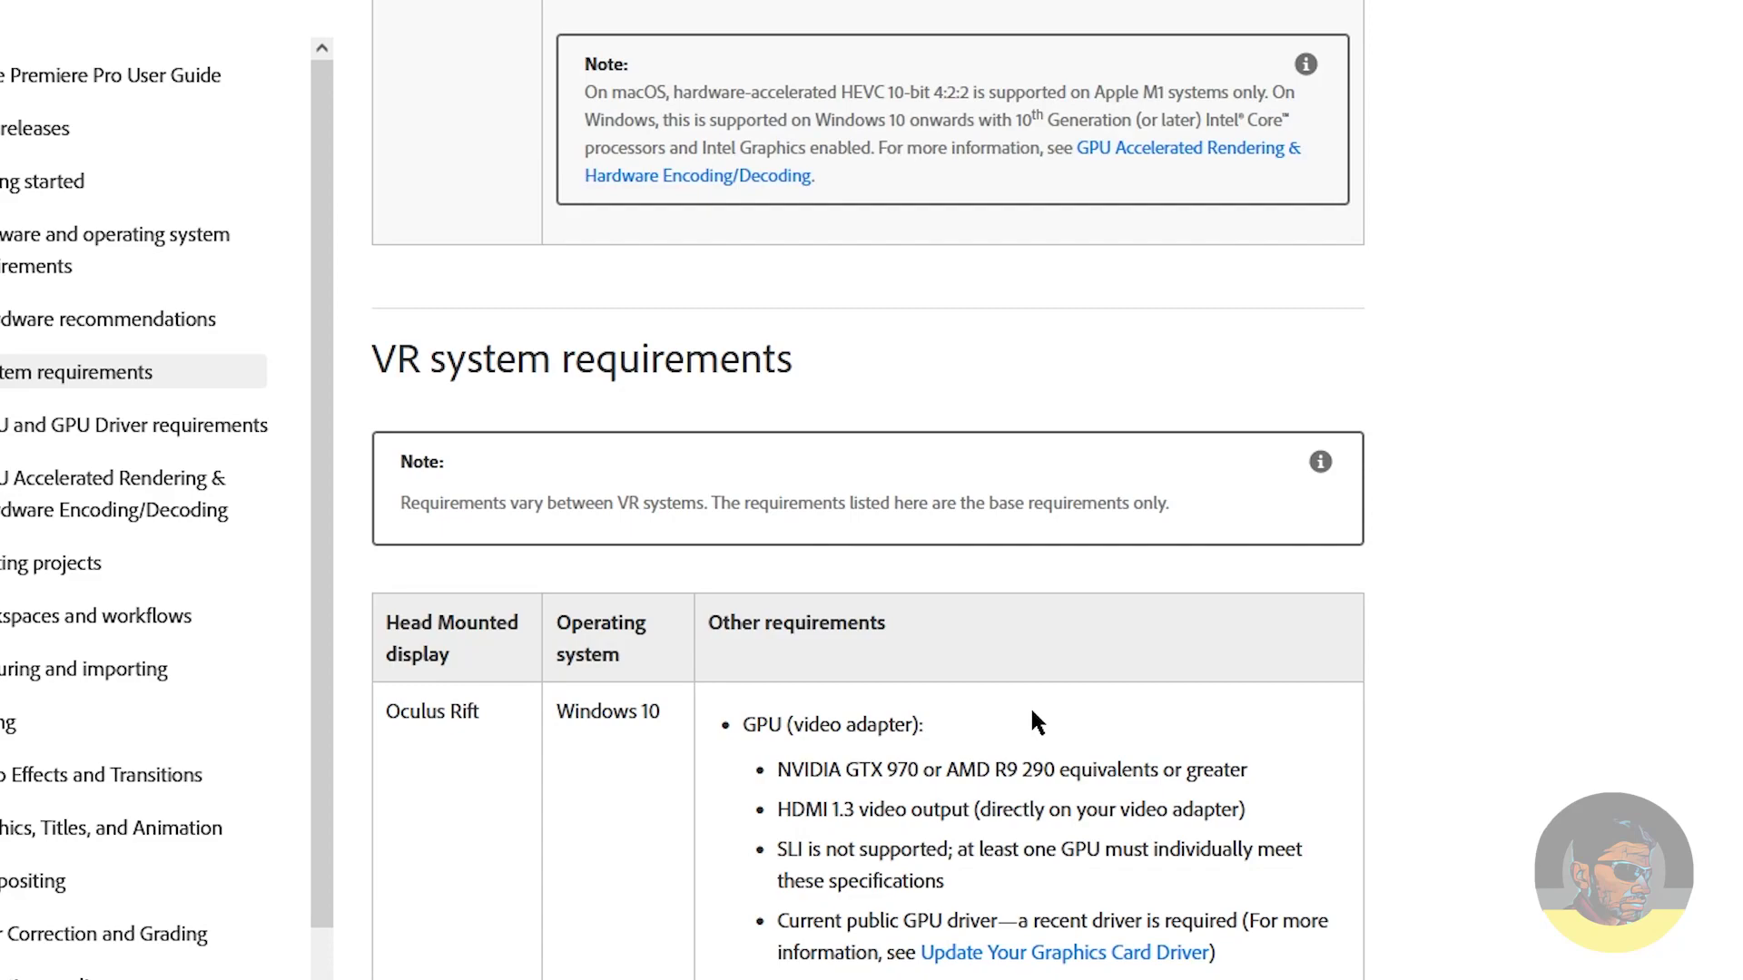
scroll(1021, 717, up, 9)
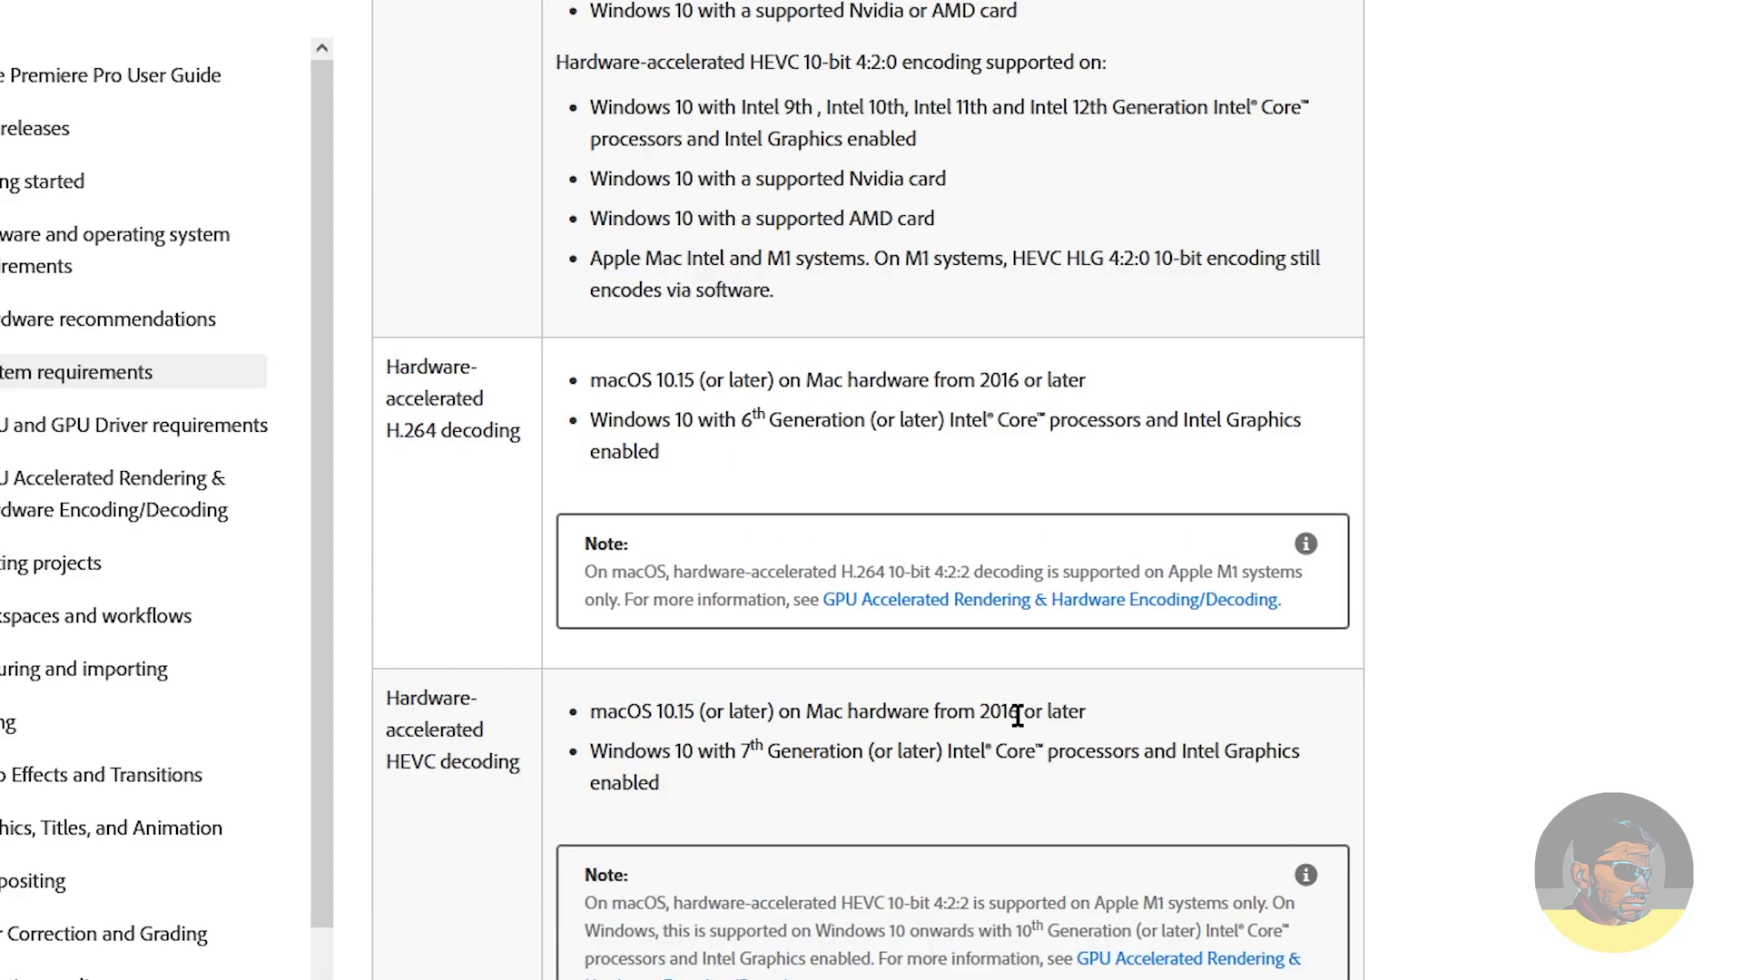
scroll(1018, 717, up, 3)
scroll(1018, 717, up, 4)
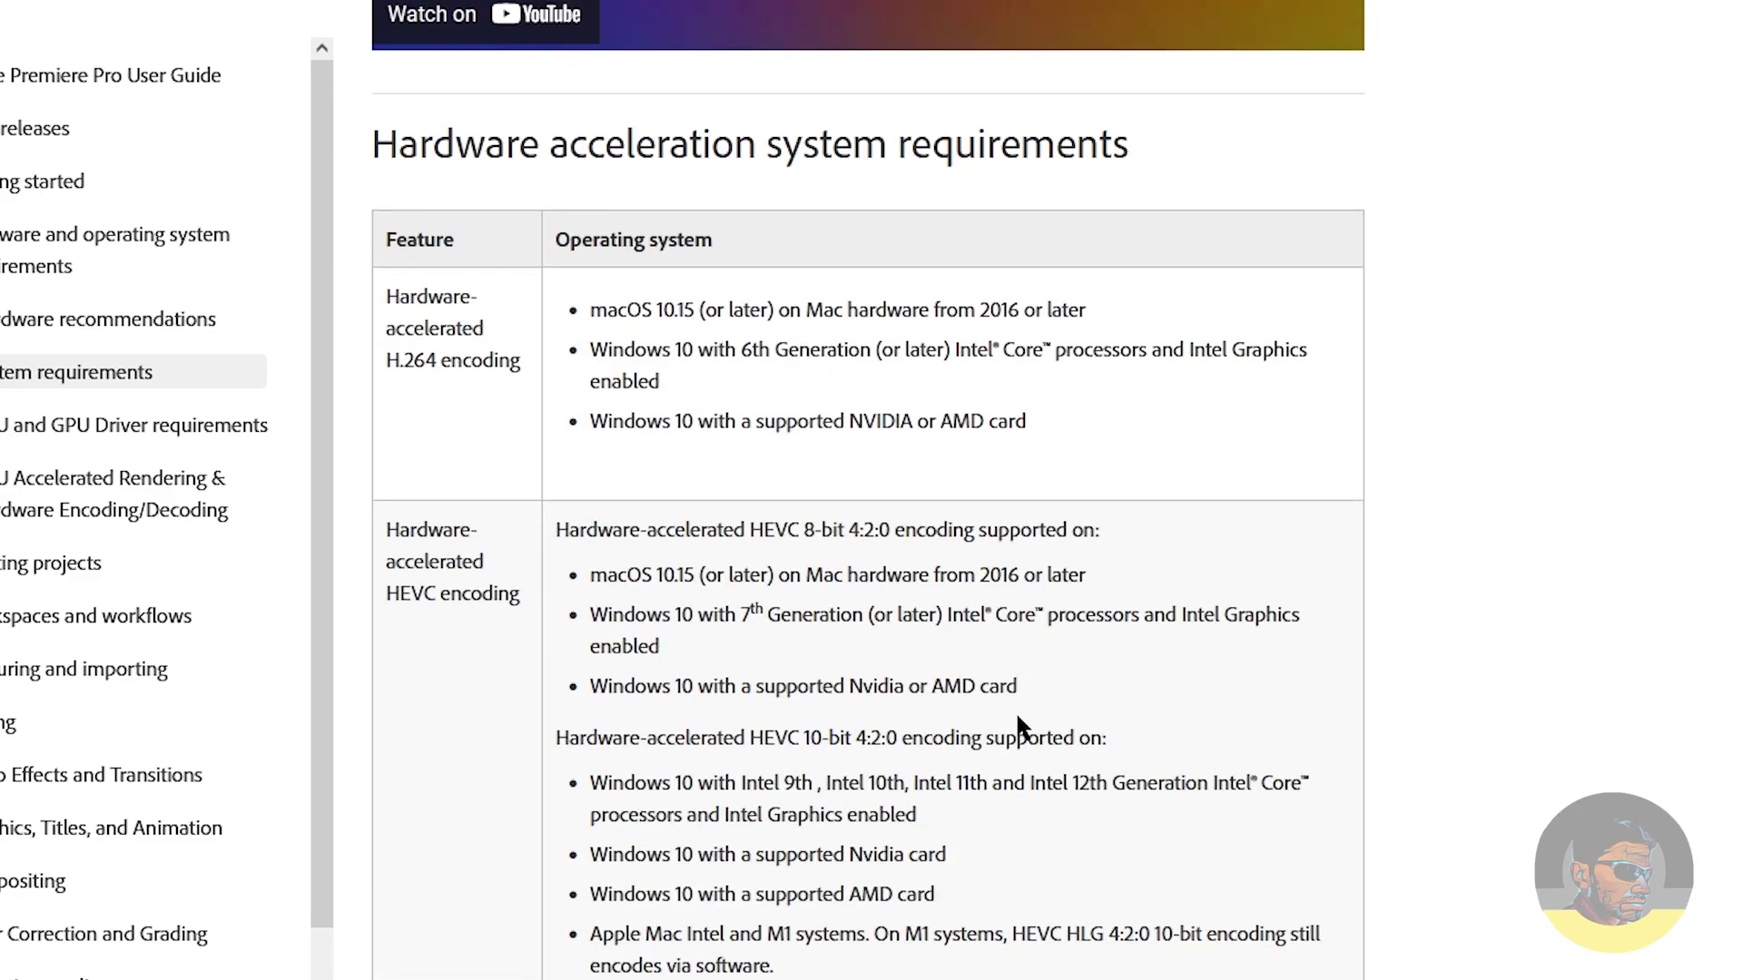
scroll(1016, 712, up, 7)
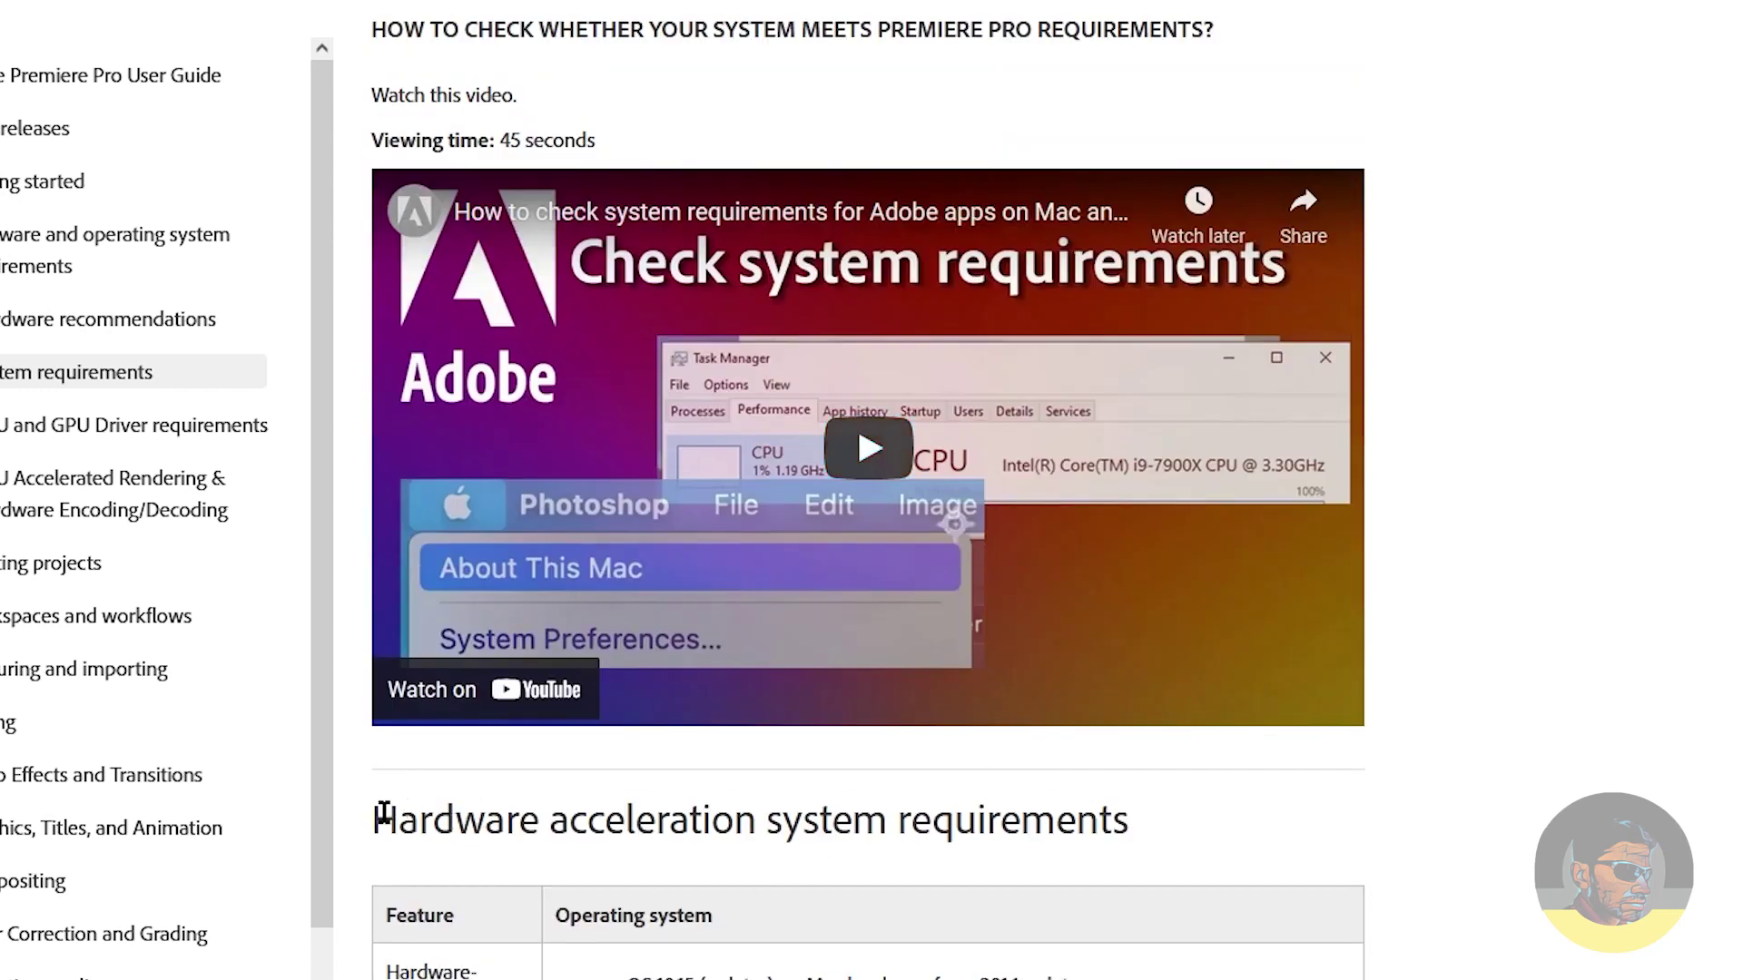
drag(375, 817, 1192, 806)
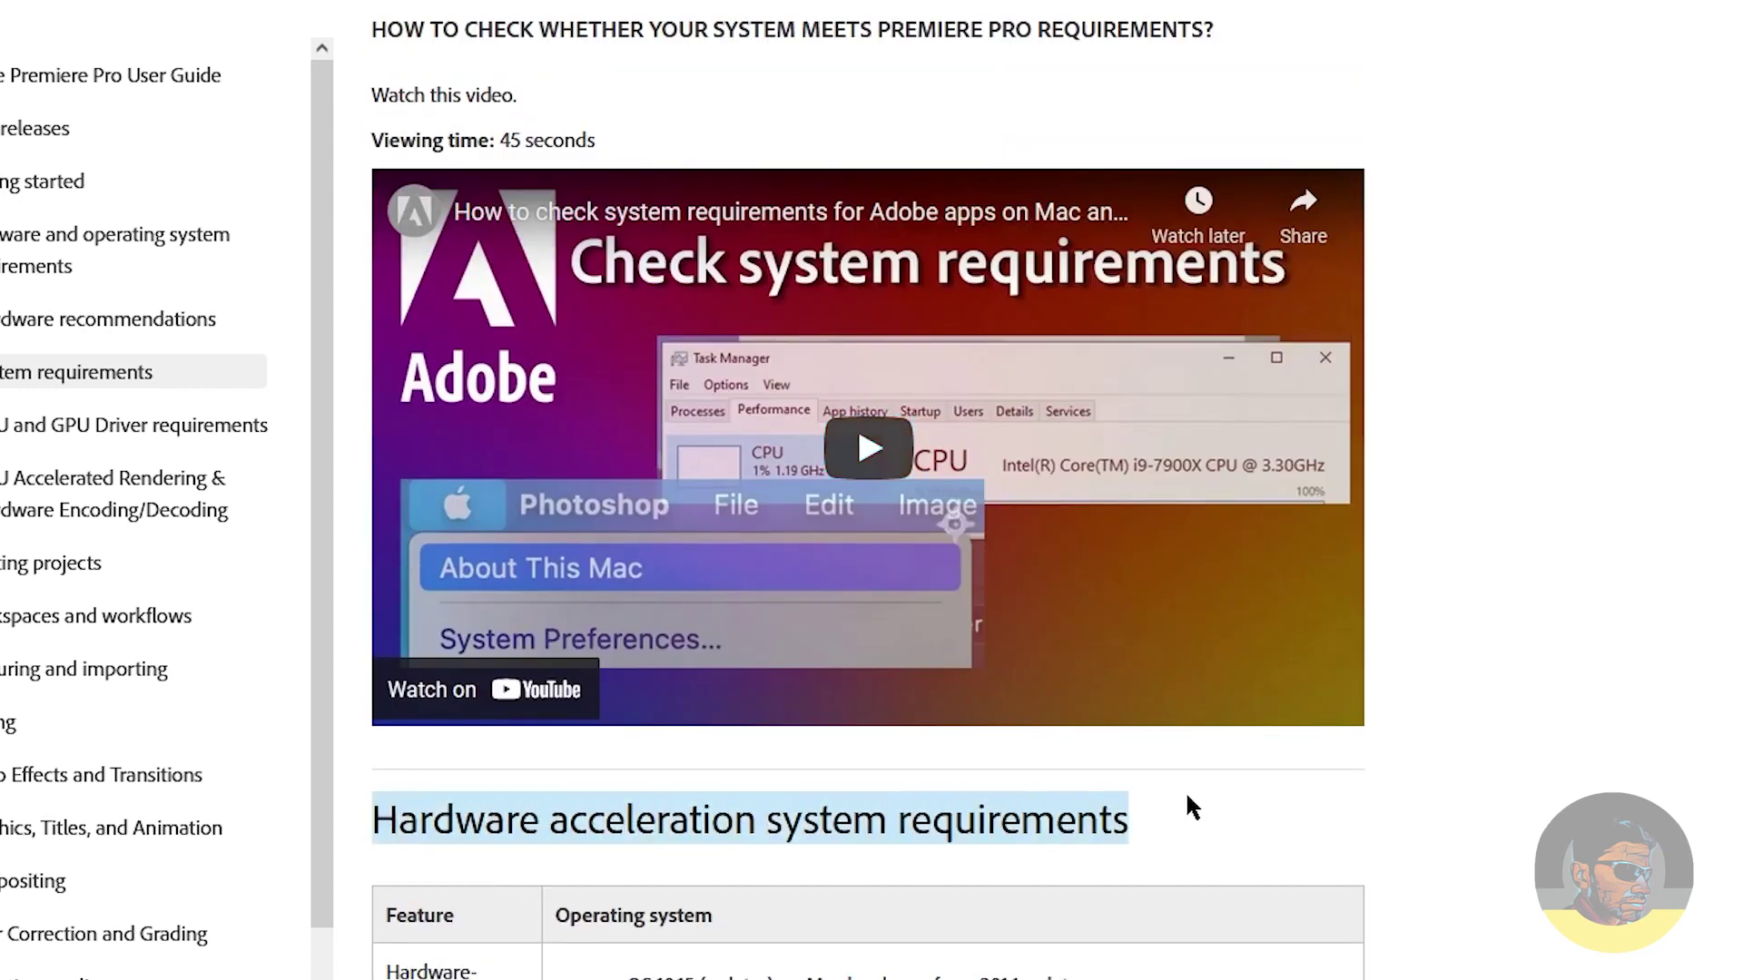
click(845, 854)
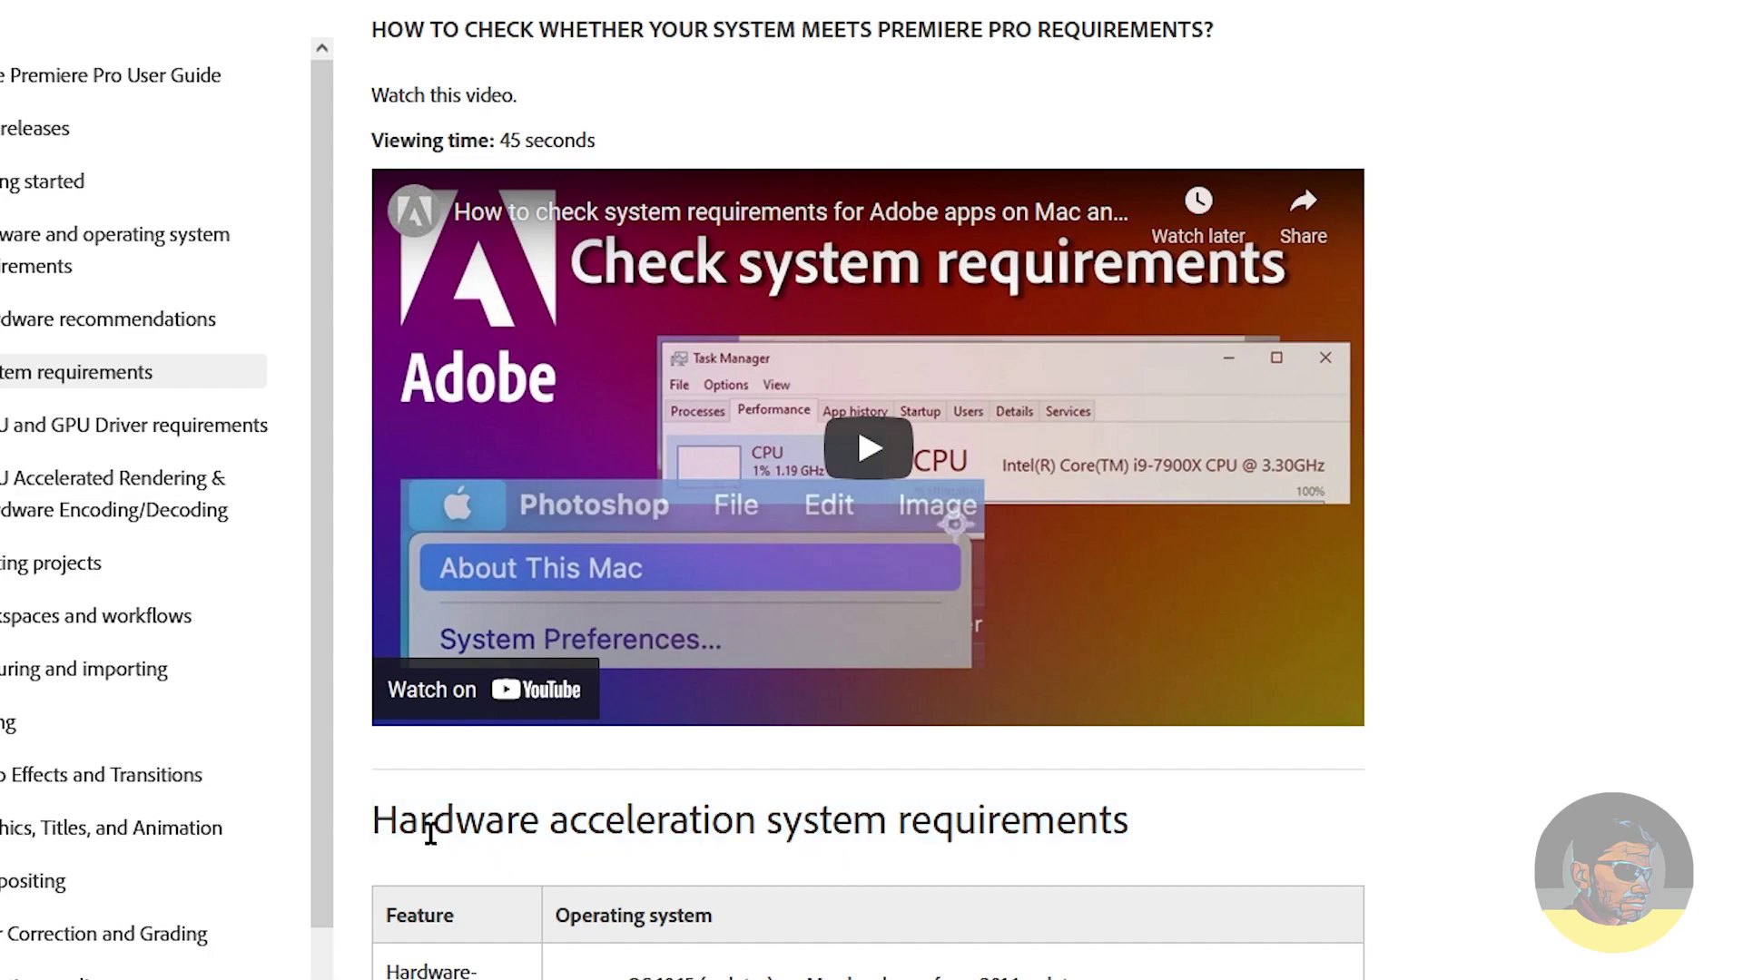
drag(400, 822, 1111, 828)
Step: Highlight the VR requirements, including the Oculus Rift and Windows 10 entries
scroll(1000, 732, down, 7)
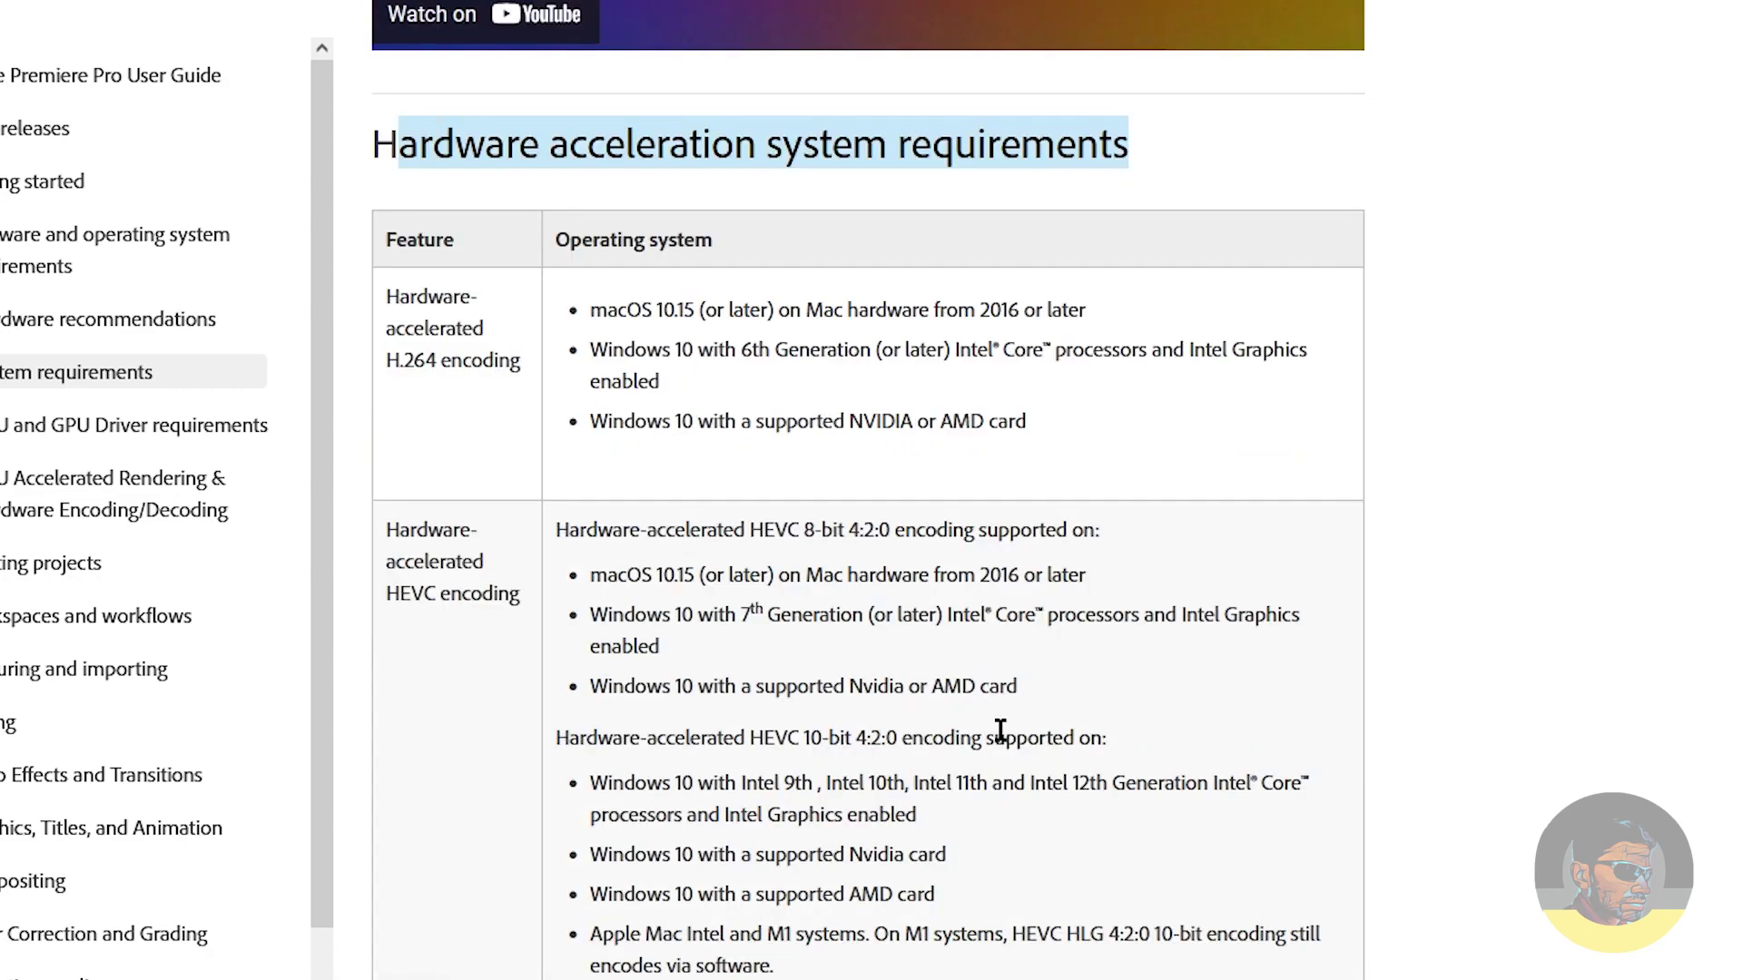
scroll(885, 522, down, 15)
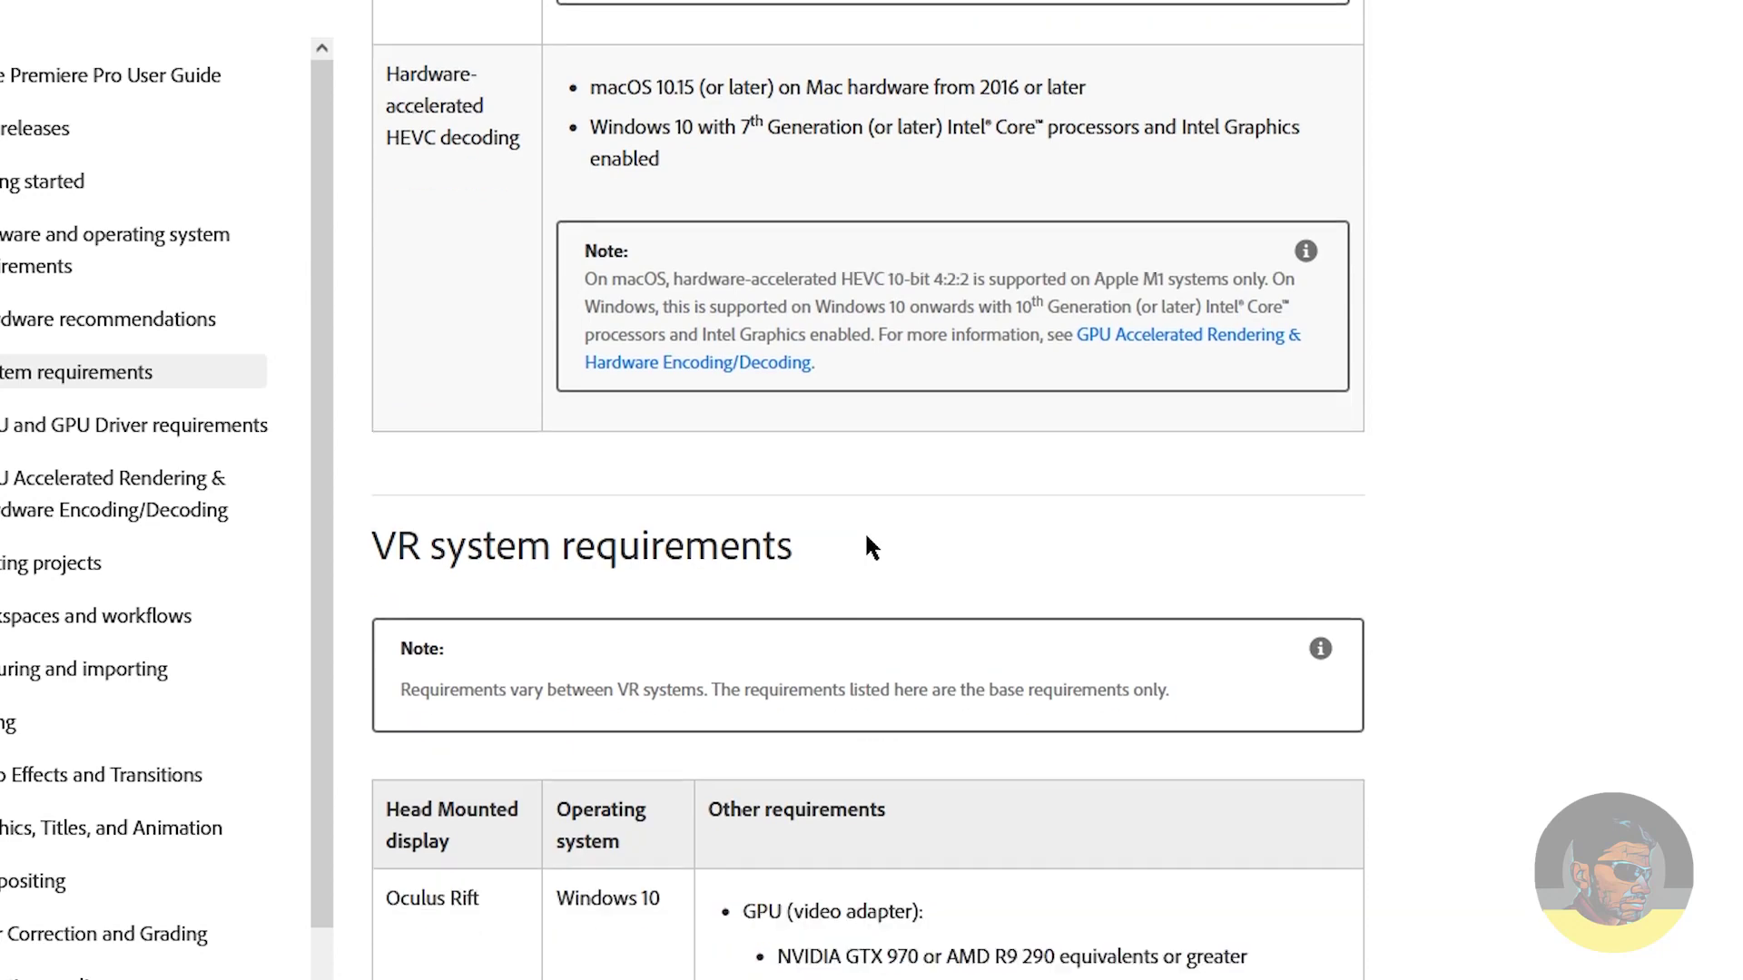
drag(376, 361, 714, 350)
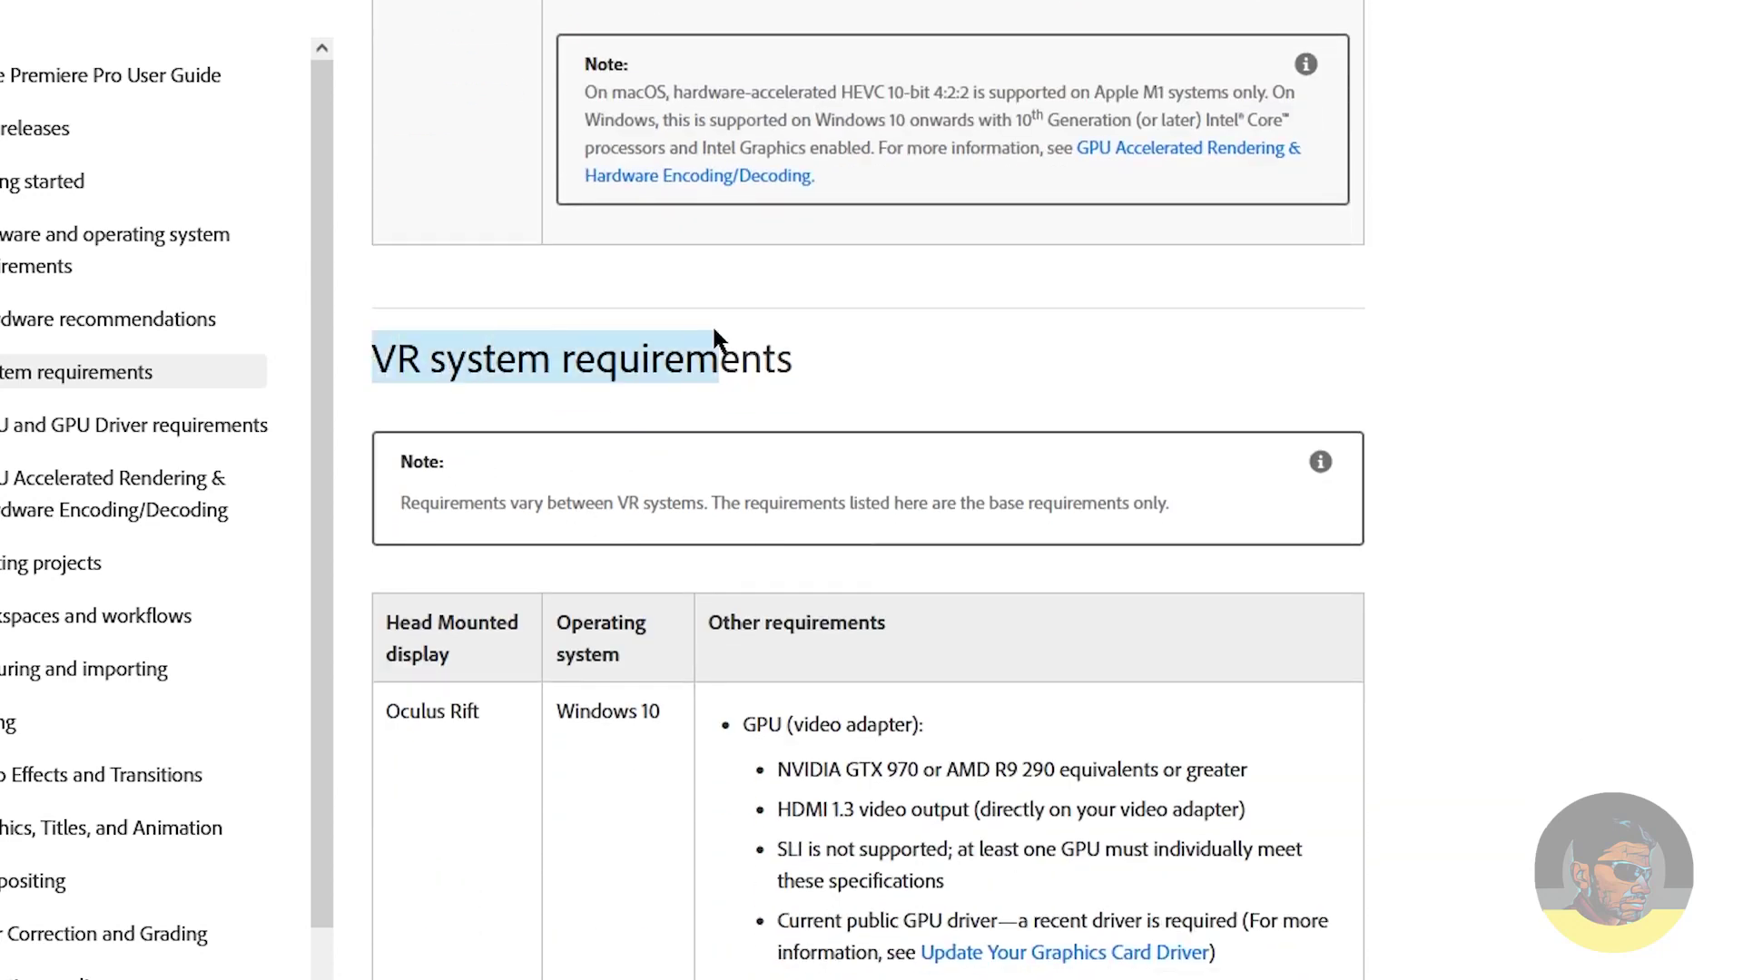
scroll(712, 626, down, 5)
drag(402, 173, 651, 411)
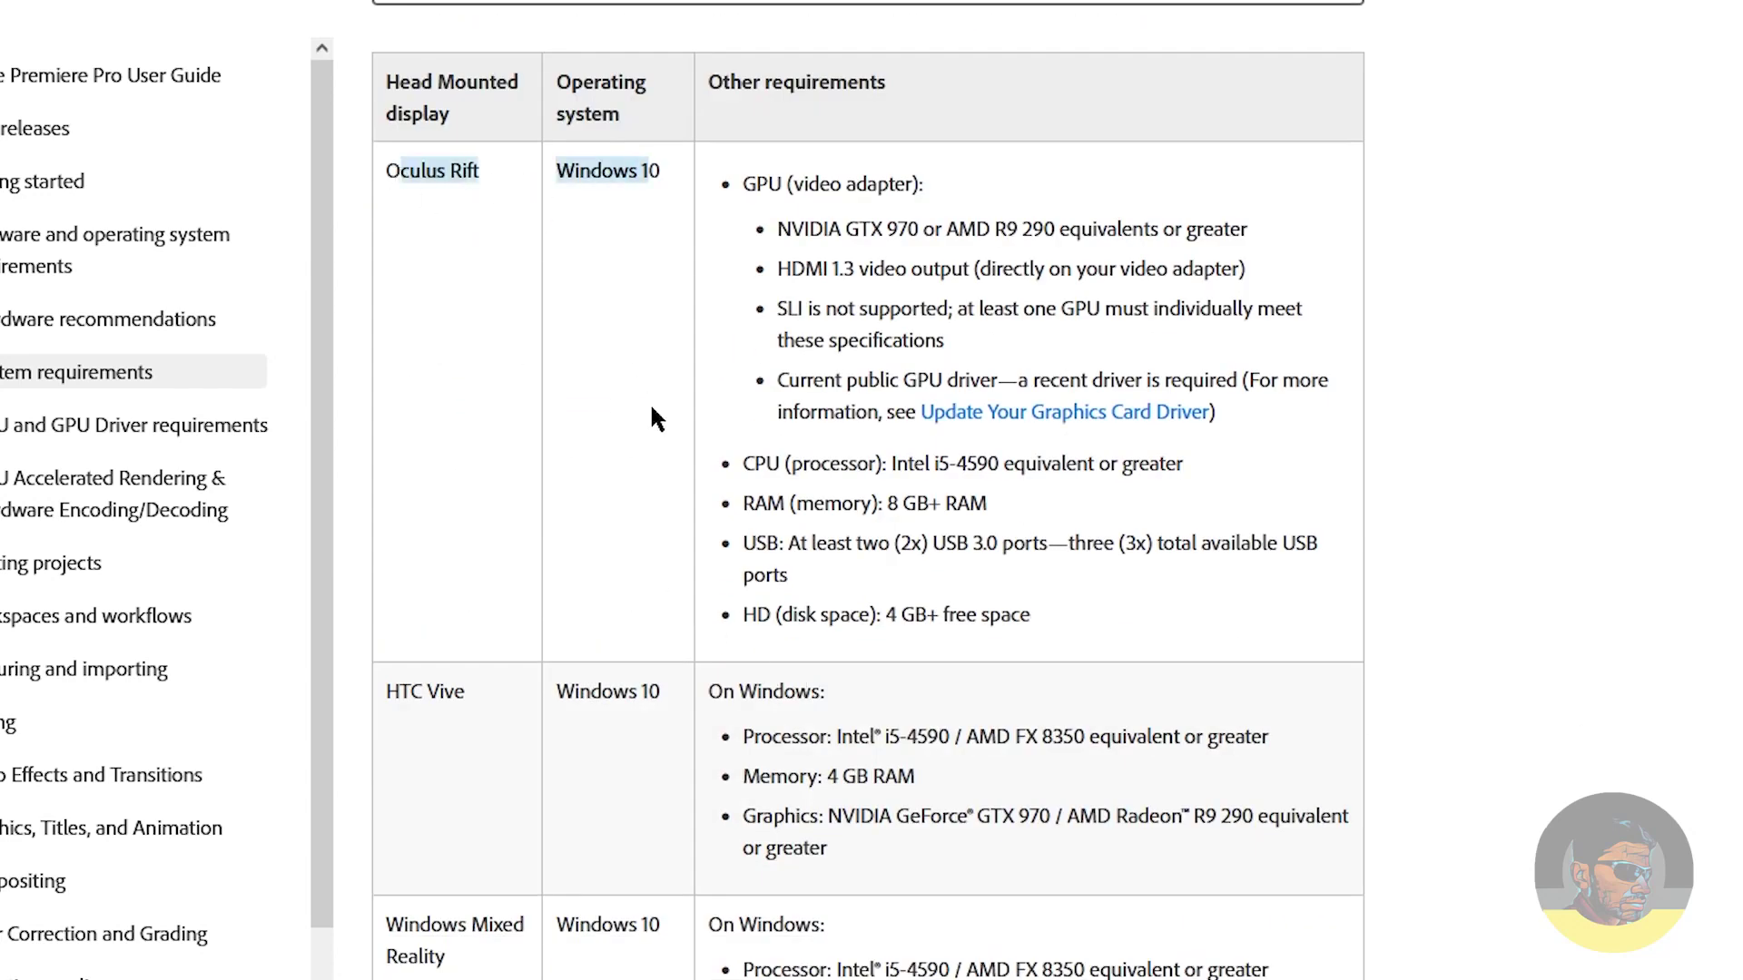
scroll(650, 416, down, 15)
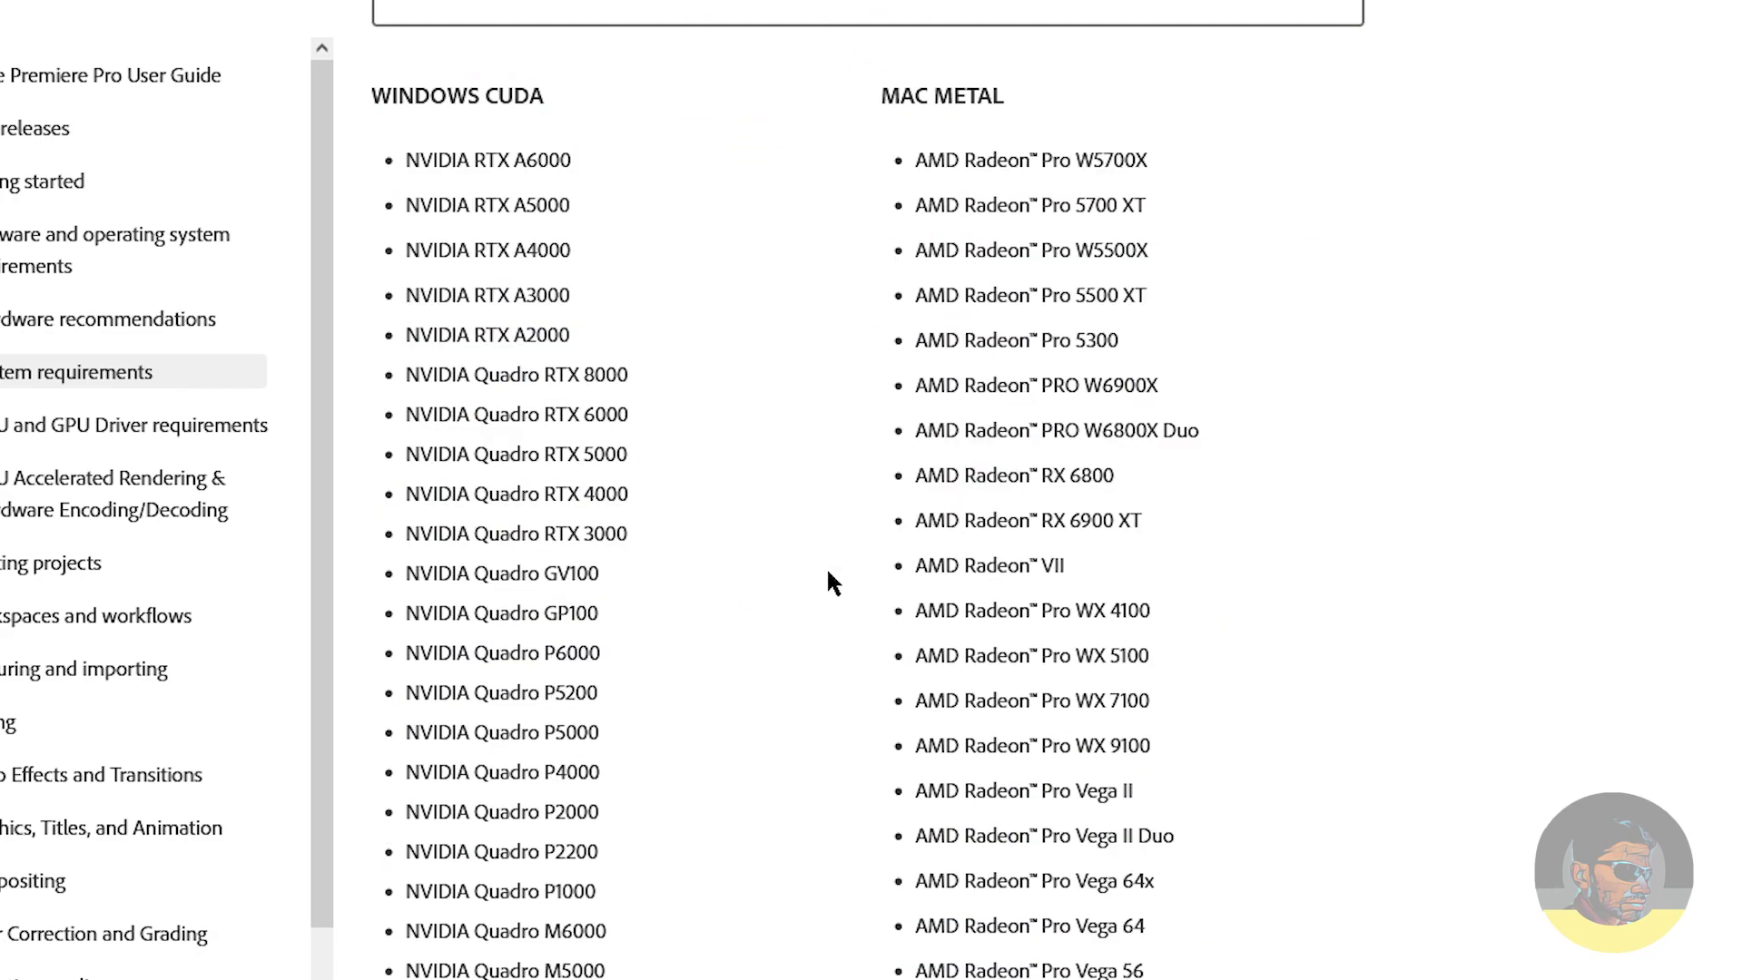
Step: Review the supported GPU lists down to the AMD Radeon workstation mobile cards
scroll(833, 582, up, 15)
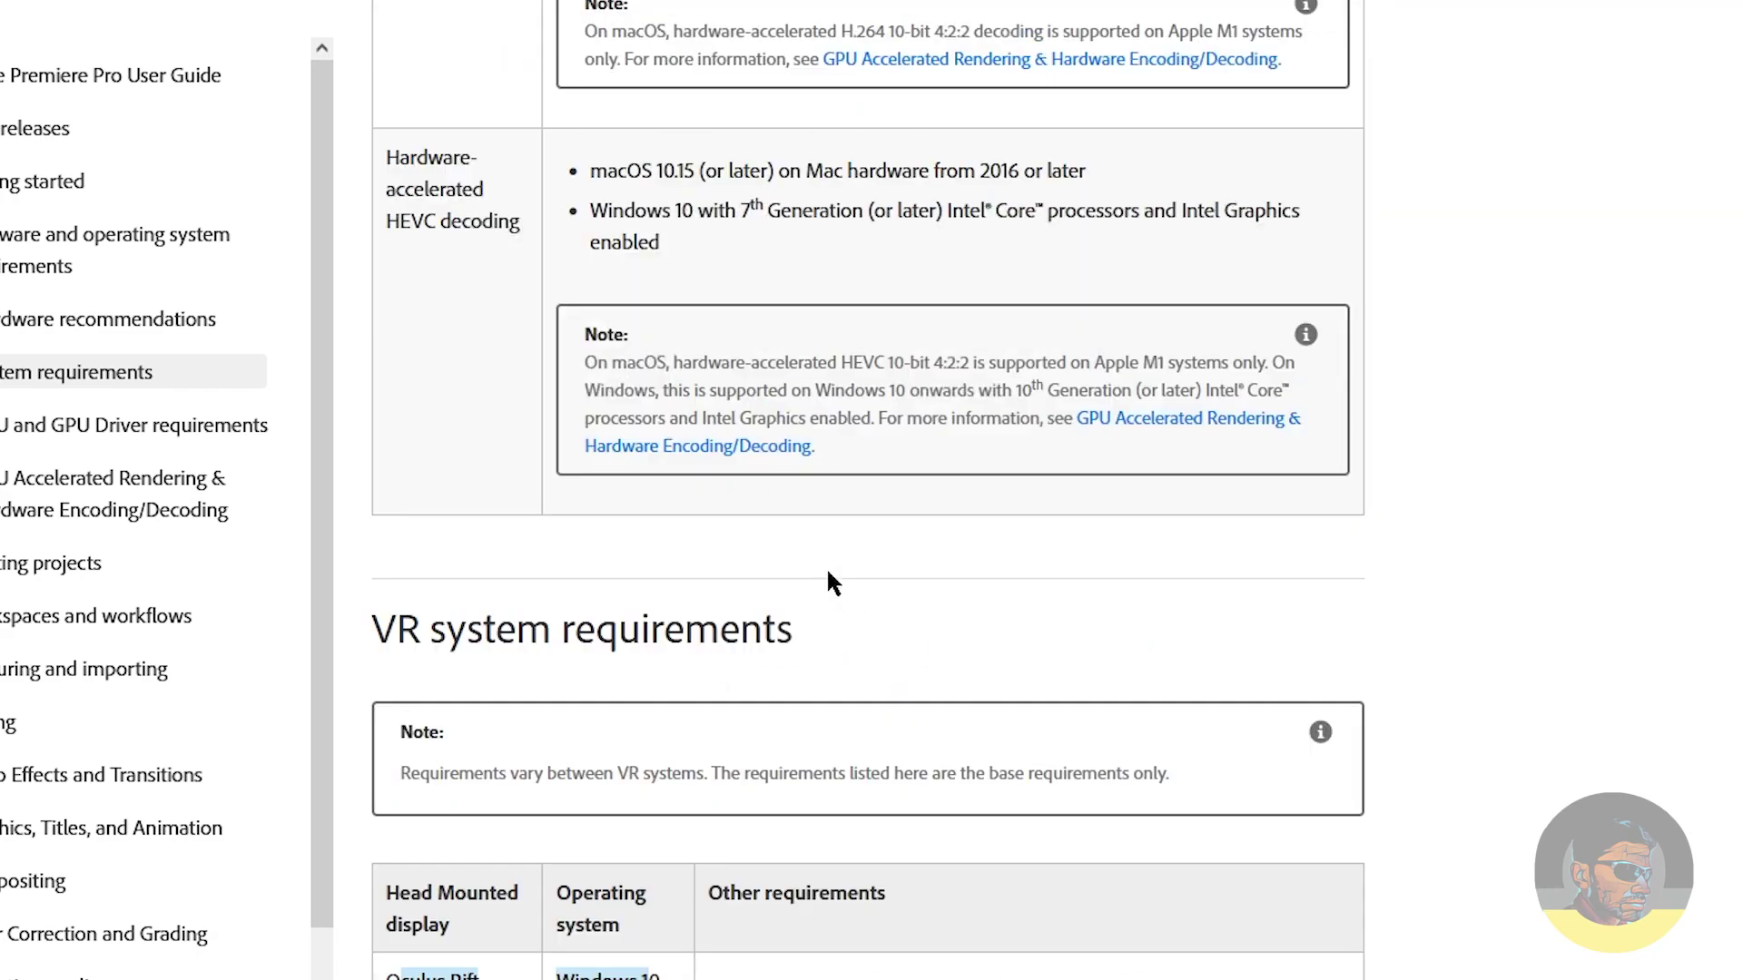
scroll(832, 581, down, 15)
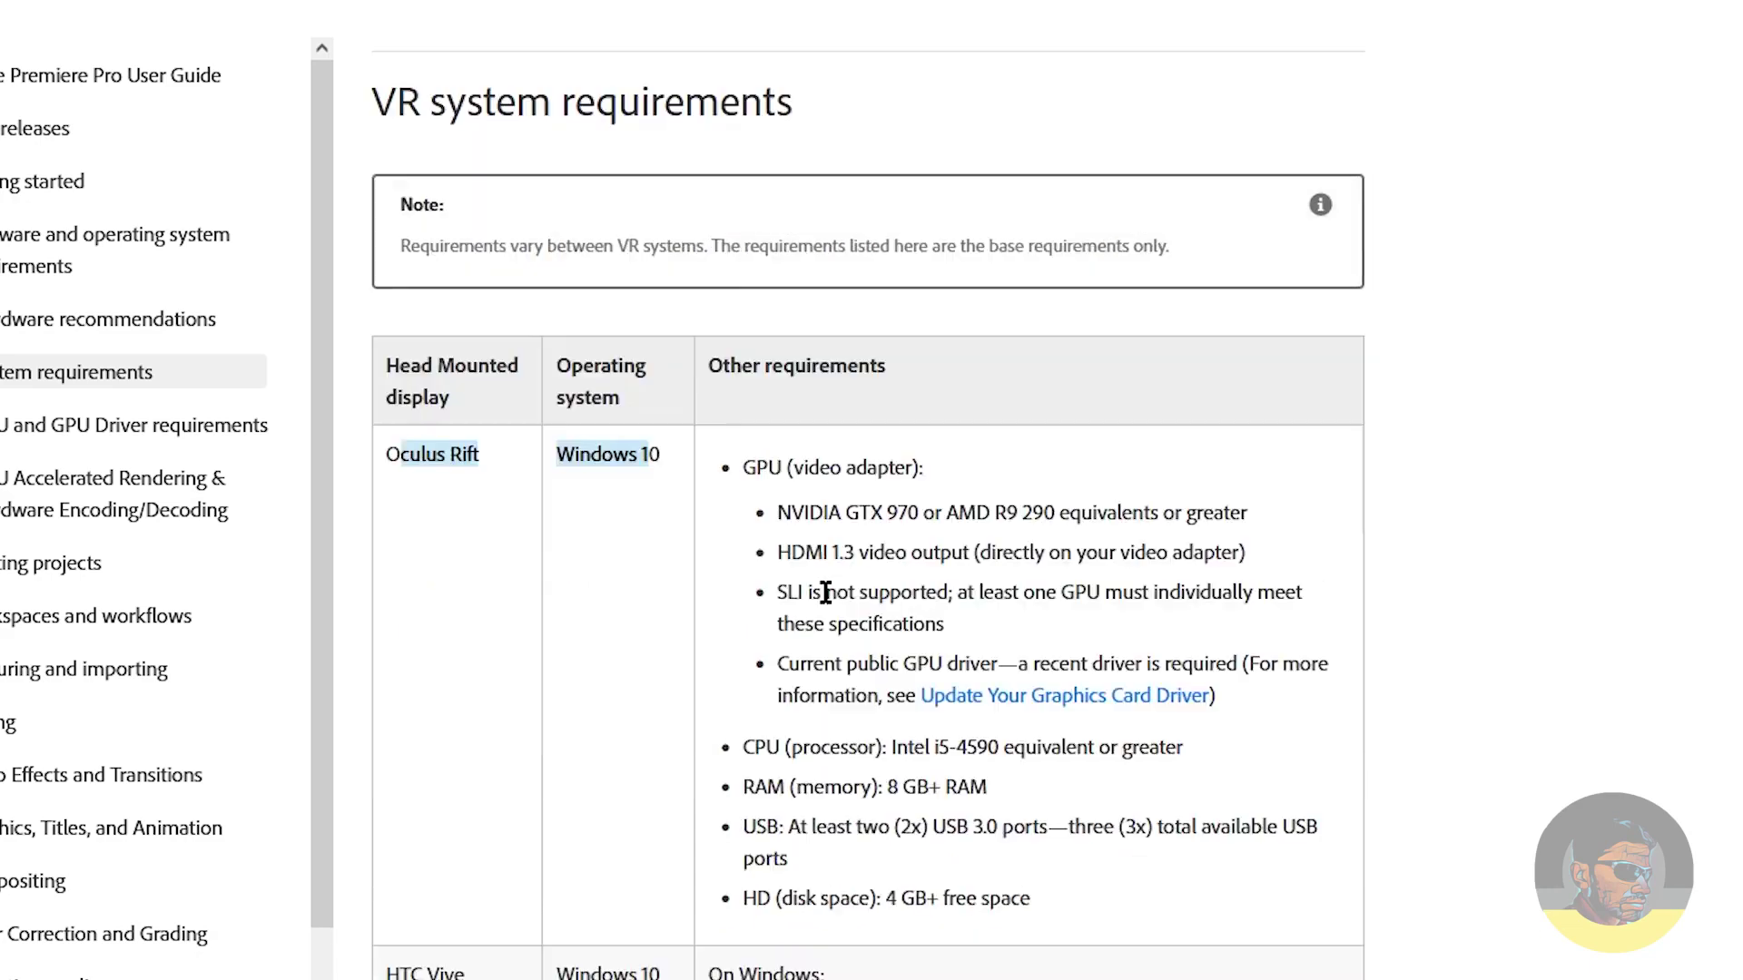
scroll(825, 587, down, 20)
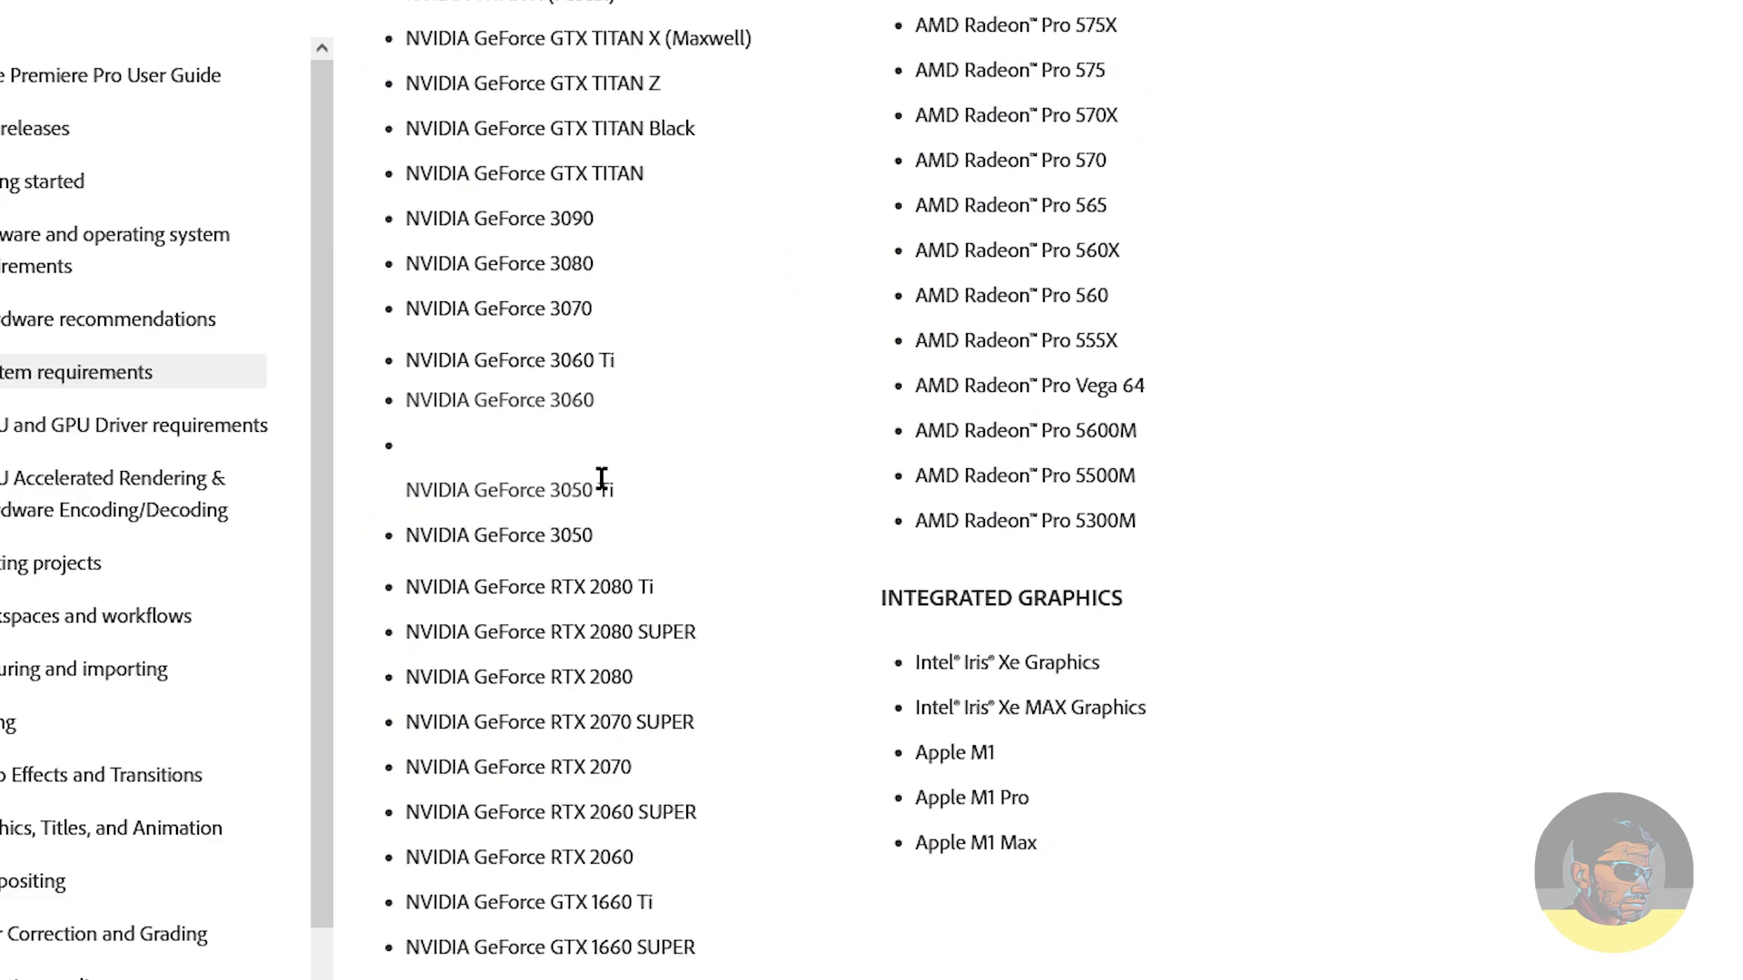
scroll(639, 585, down, 15)
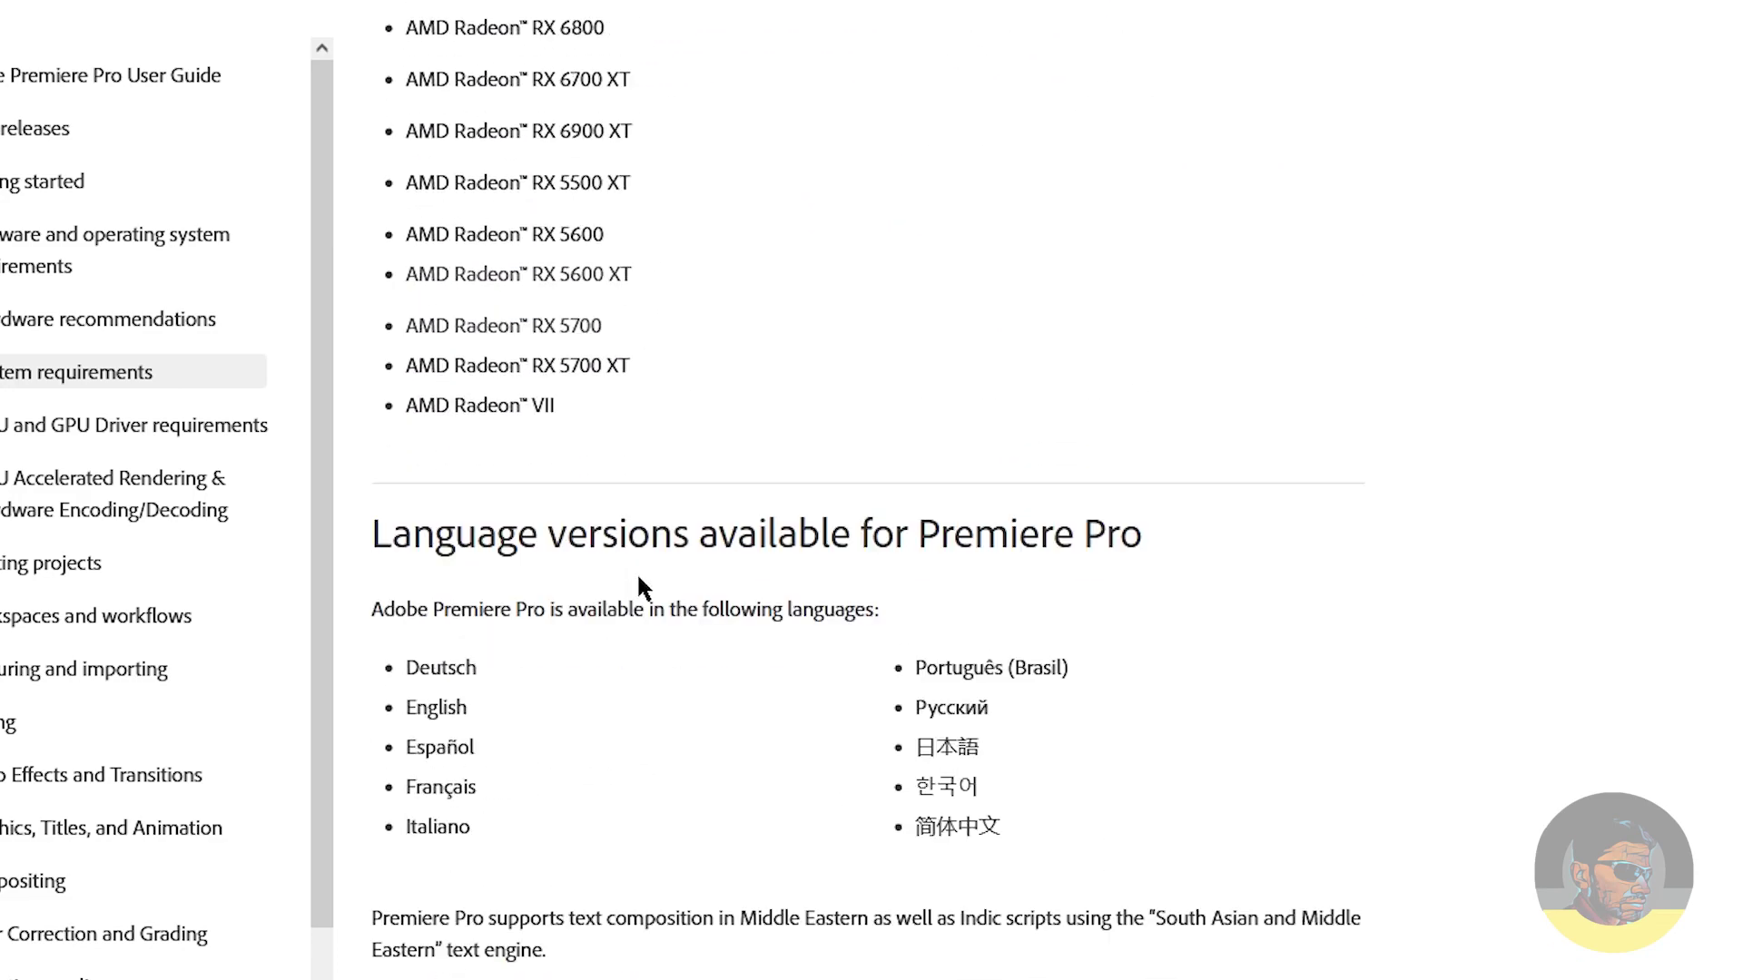
scroll(638, 585, up, 8)
scroll(638, 576, down, 3)
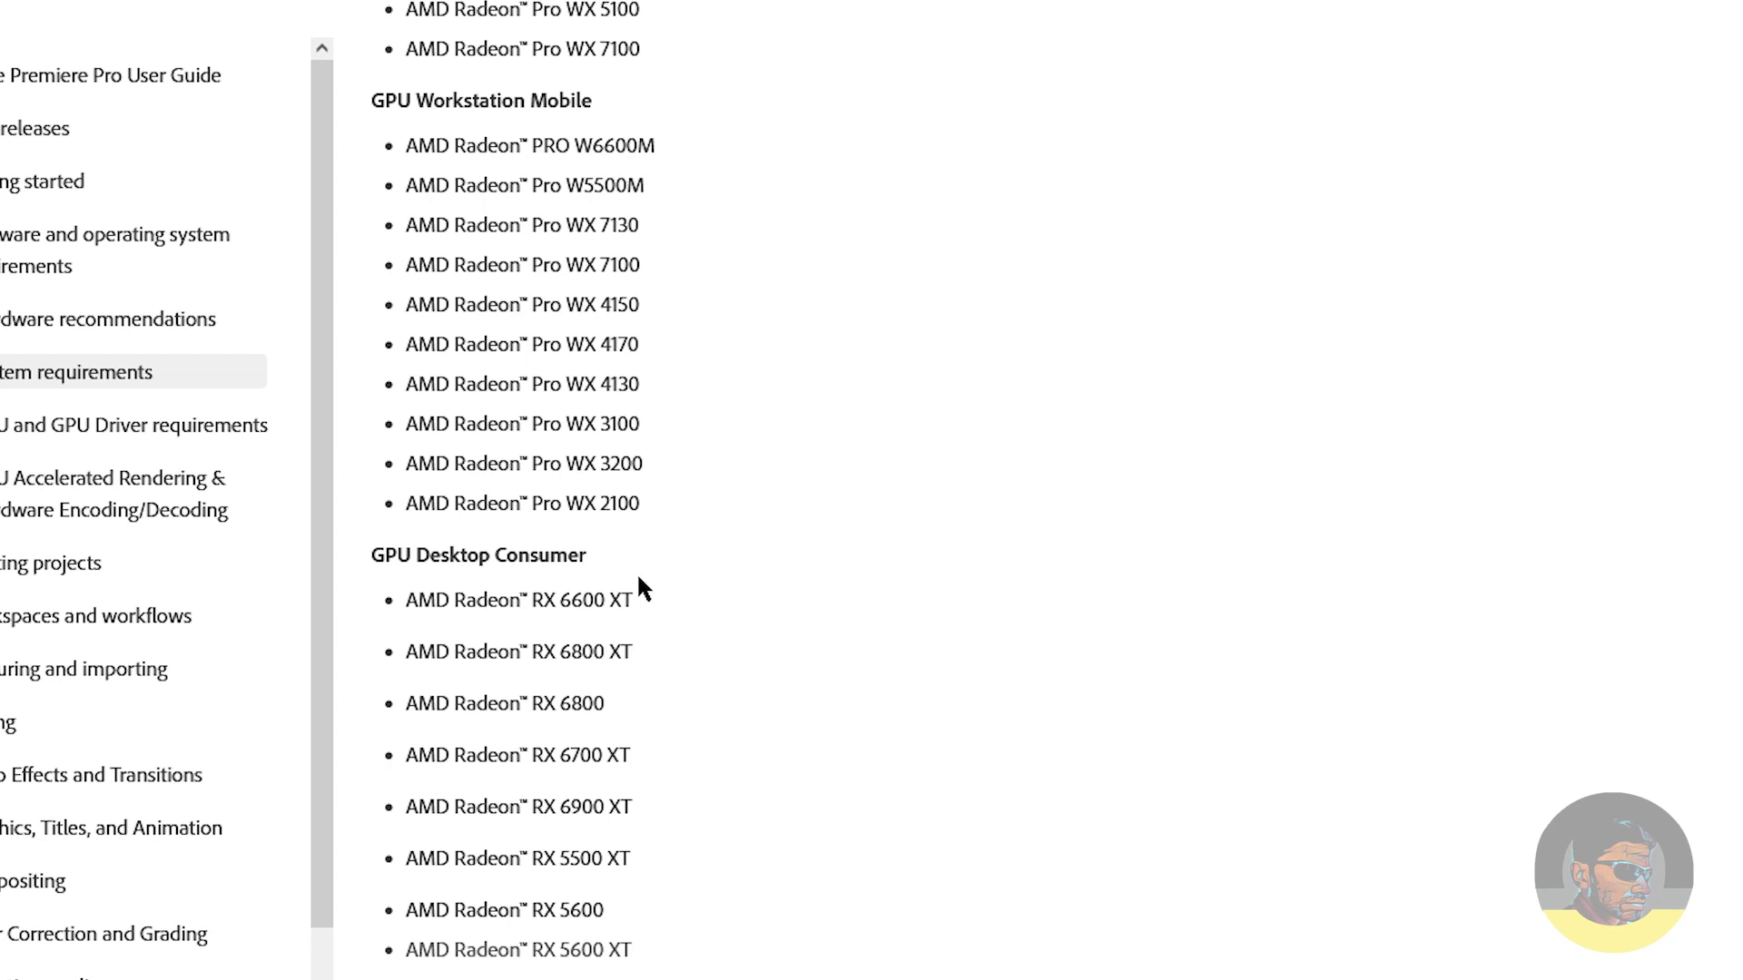
scroll(638, 579, up, 4)
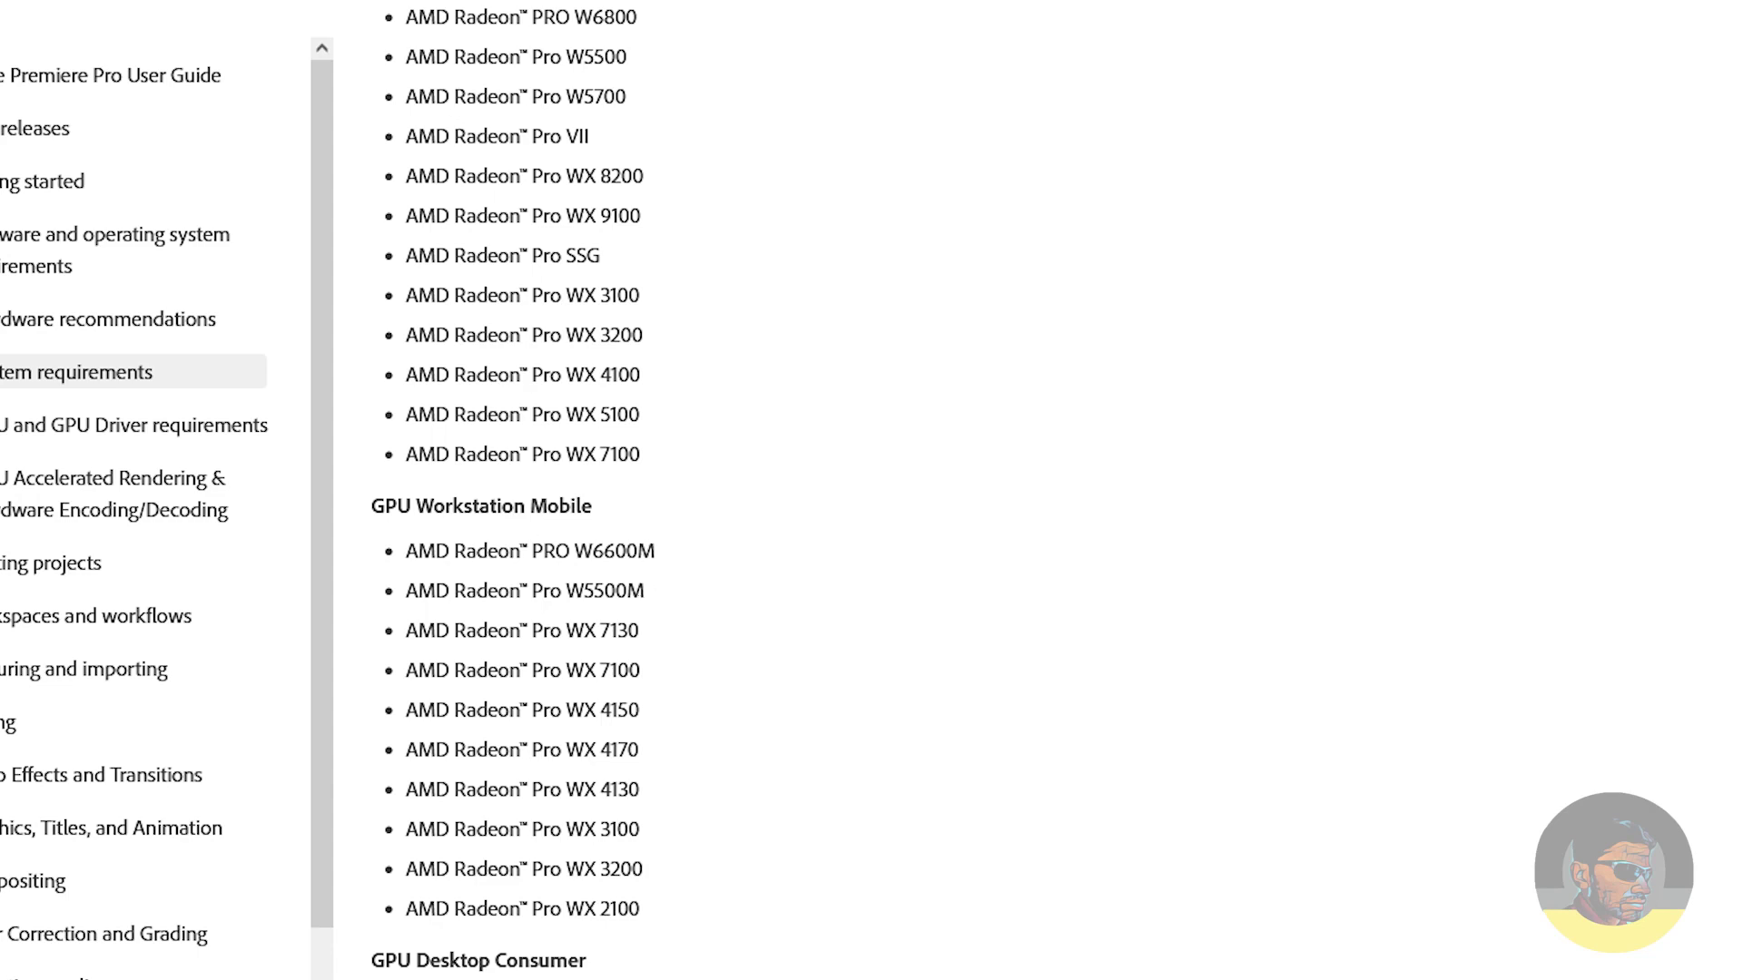
Step: Search 'system requirements' and open the Adobe Help Center After Effects requirements result
key(ctrl+l)
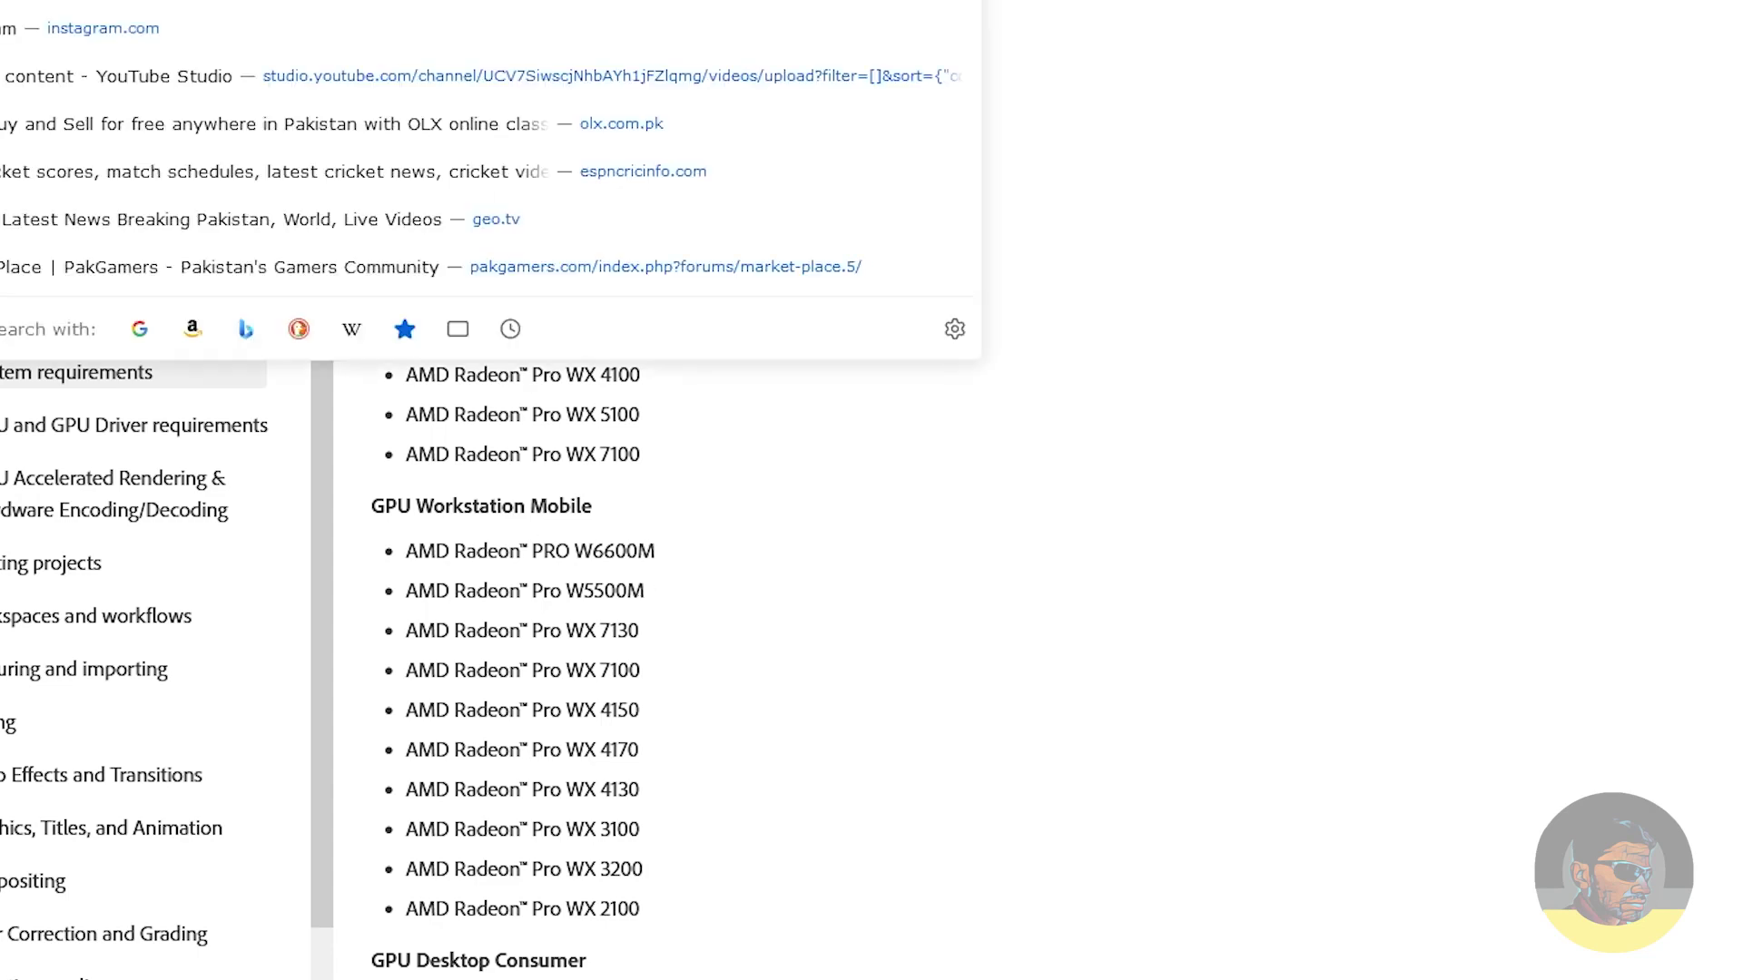
text(system requirements)
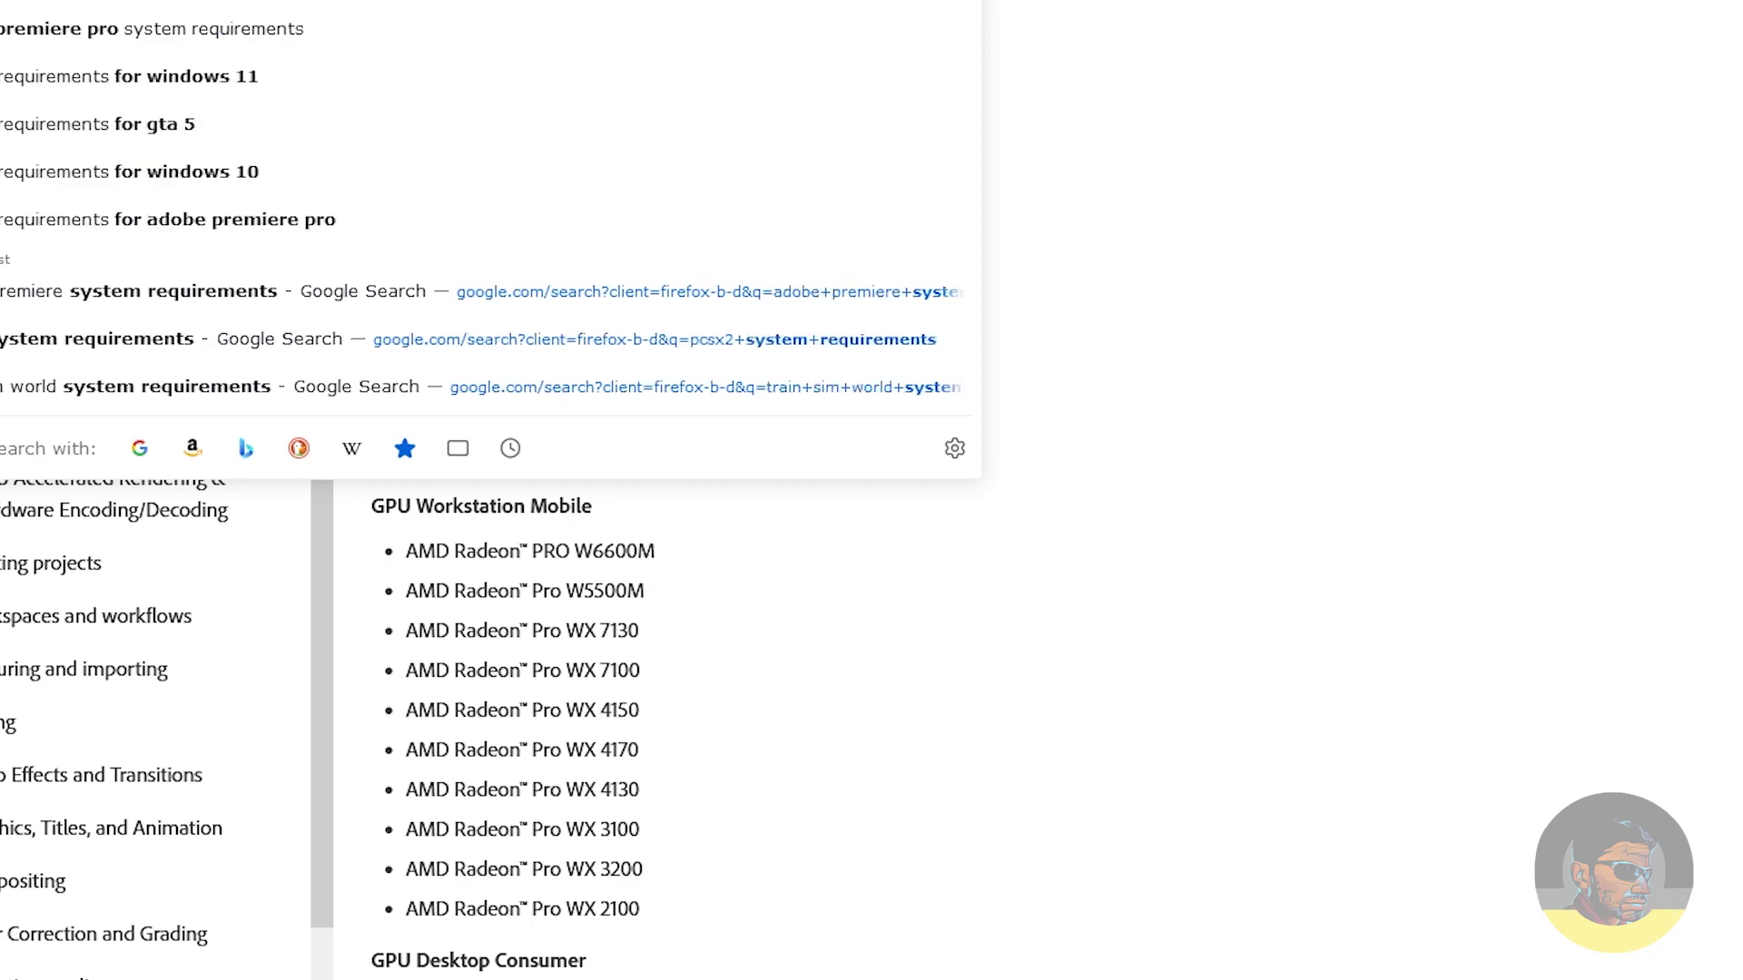
key(Return)
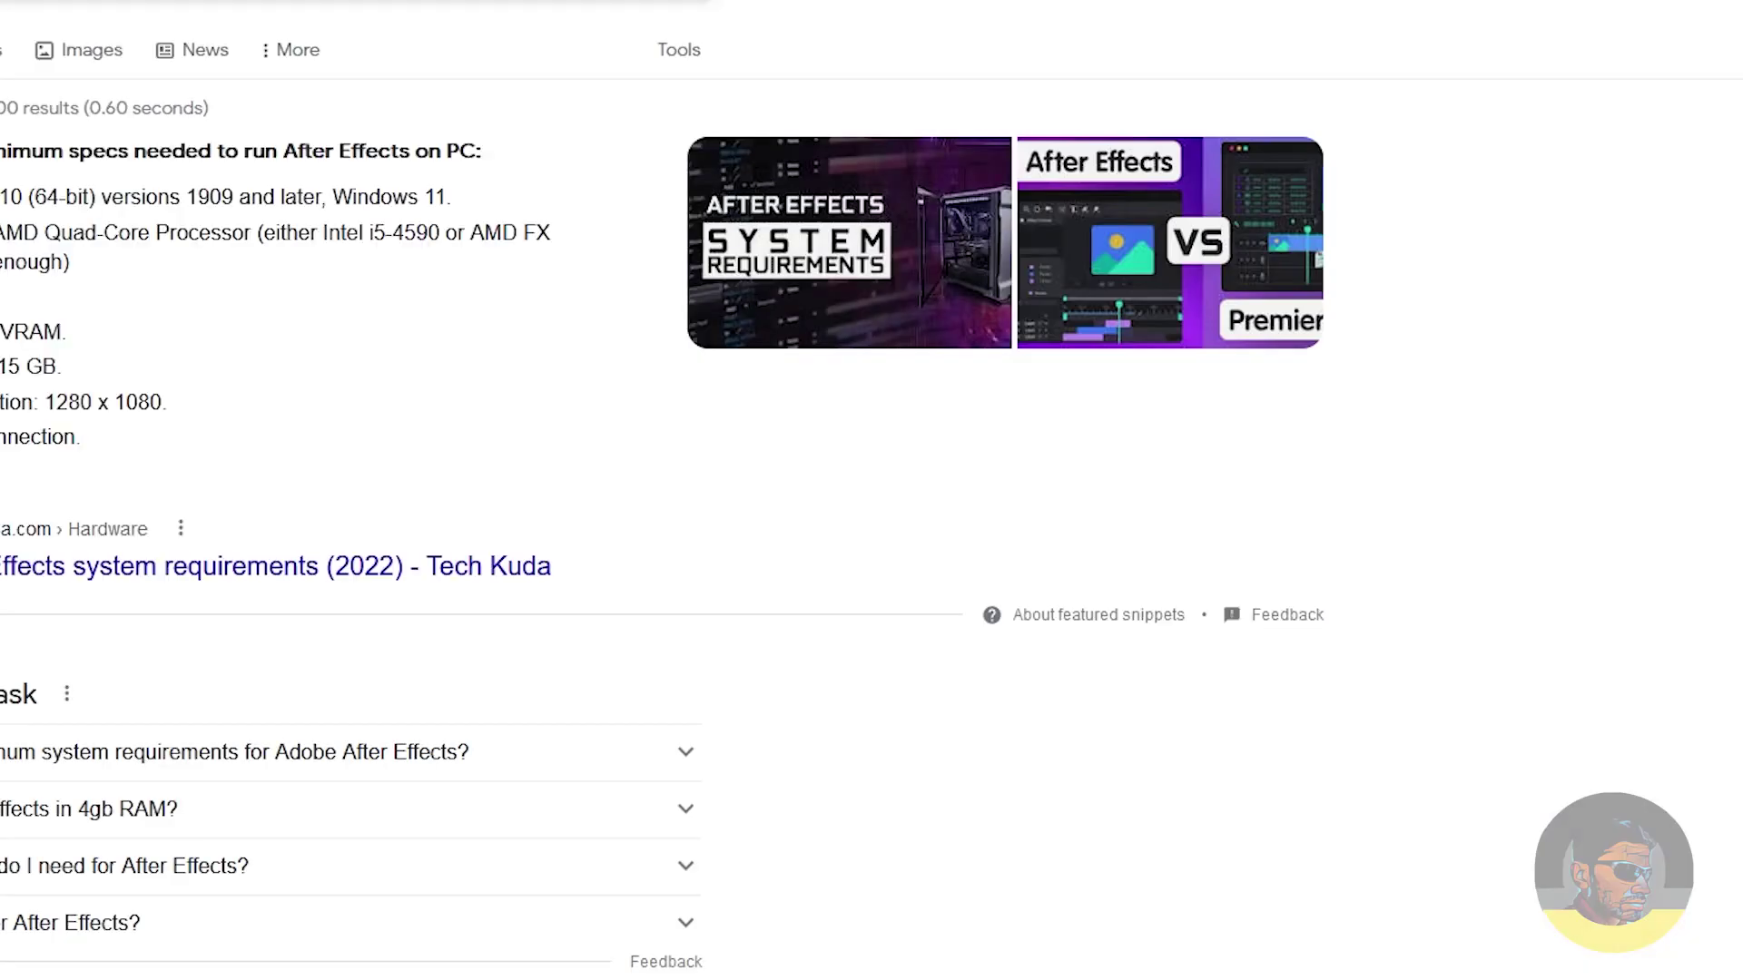
scroll(354, 400, down, 5)
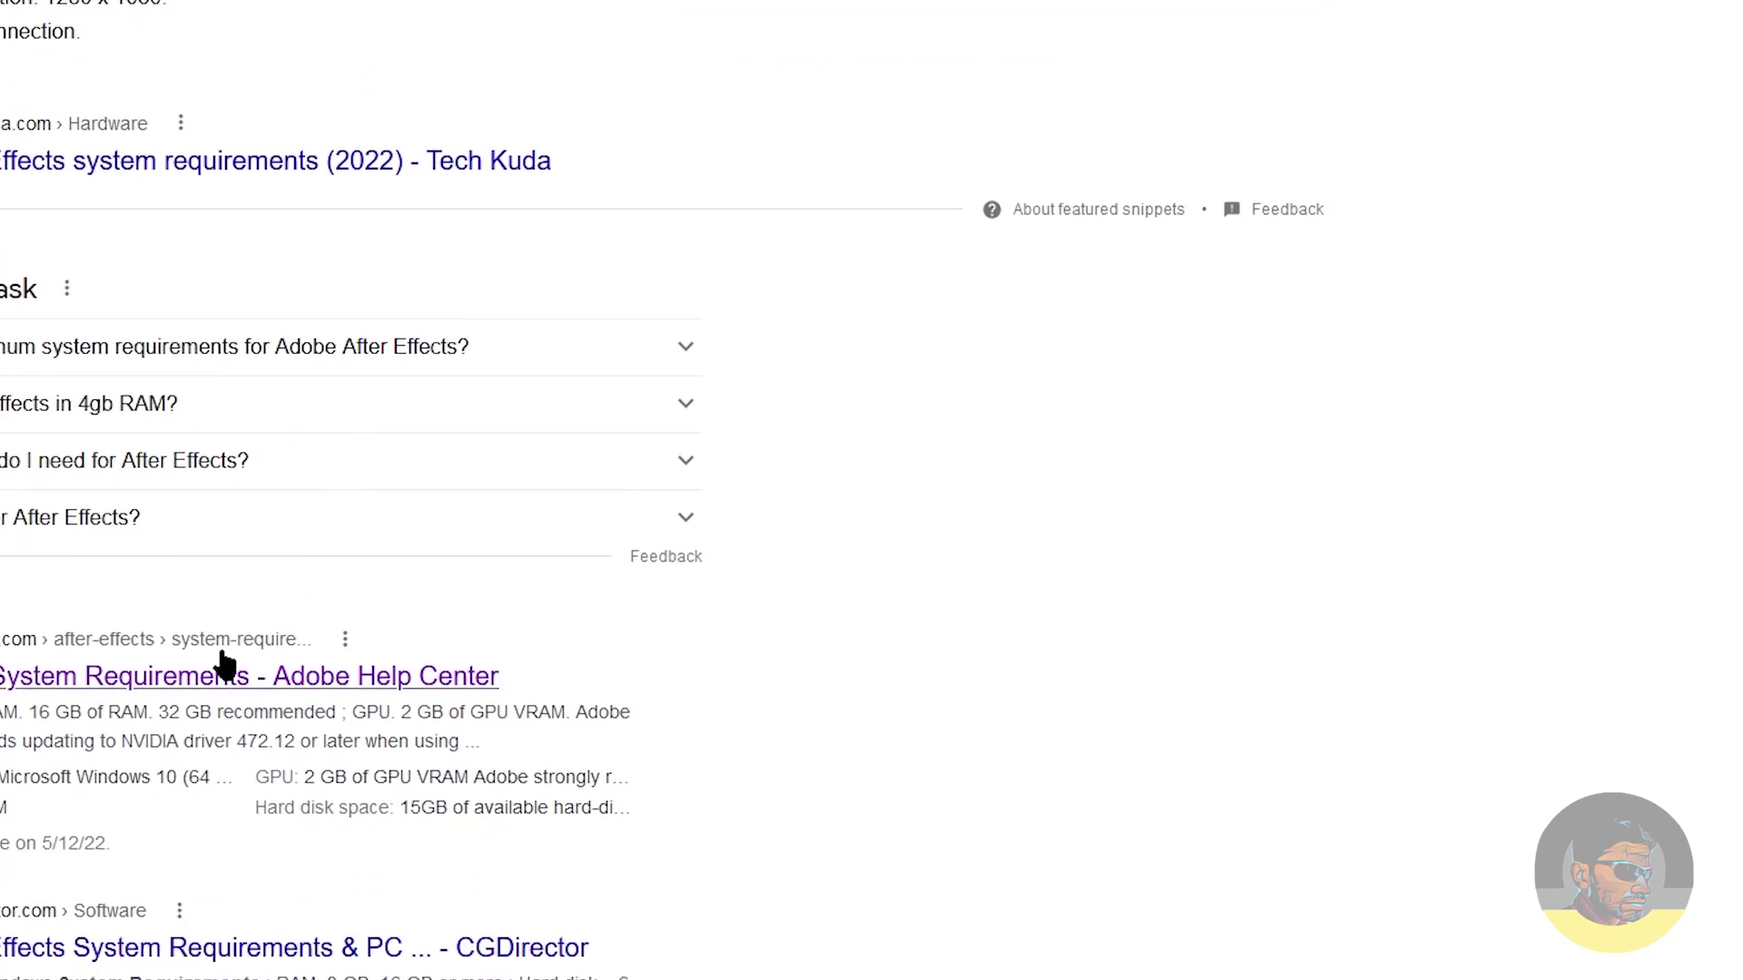
click(102, 690)
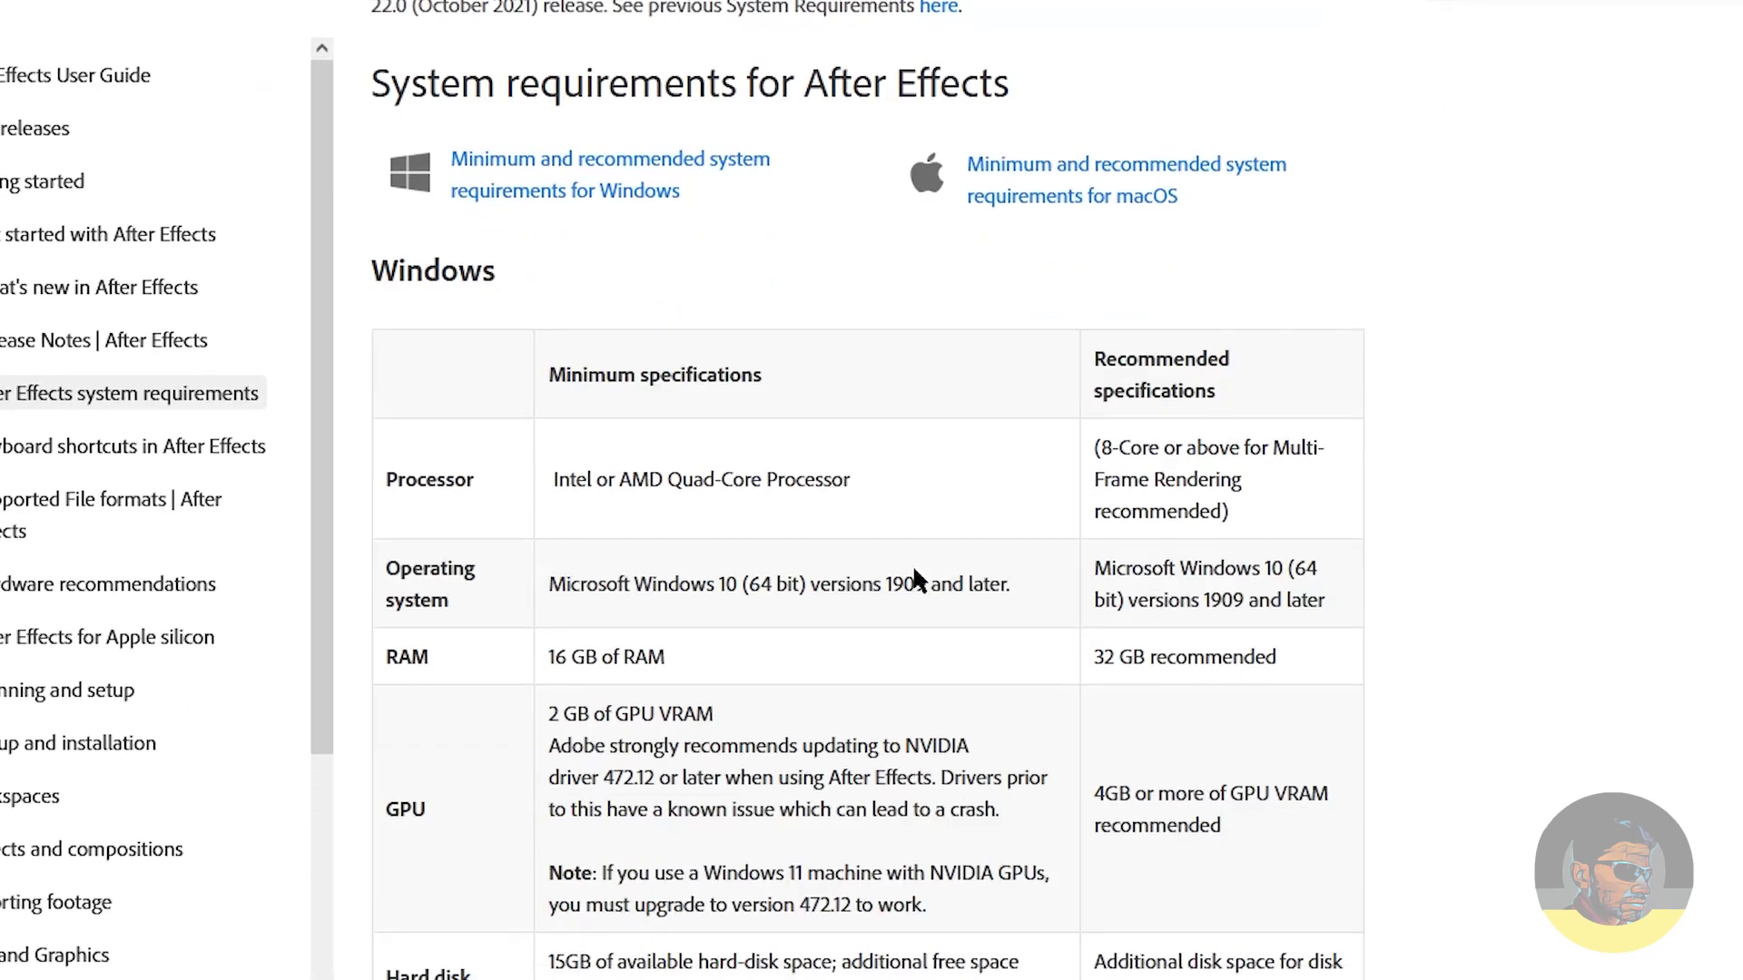
scroll(914, 569, down, 1)
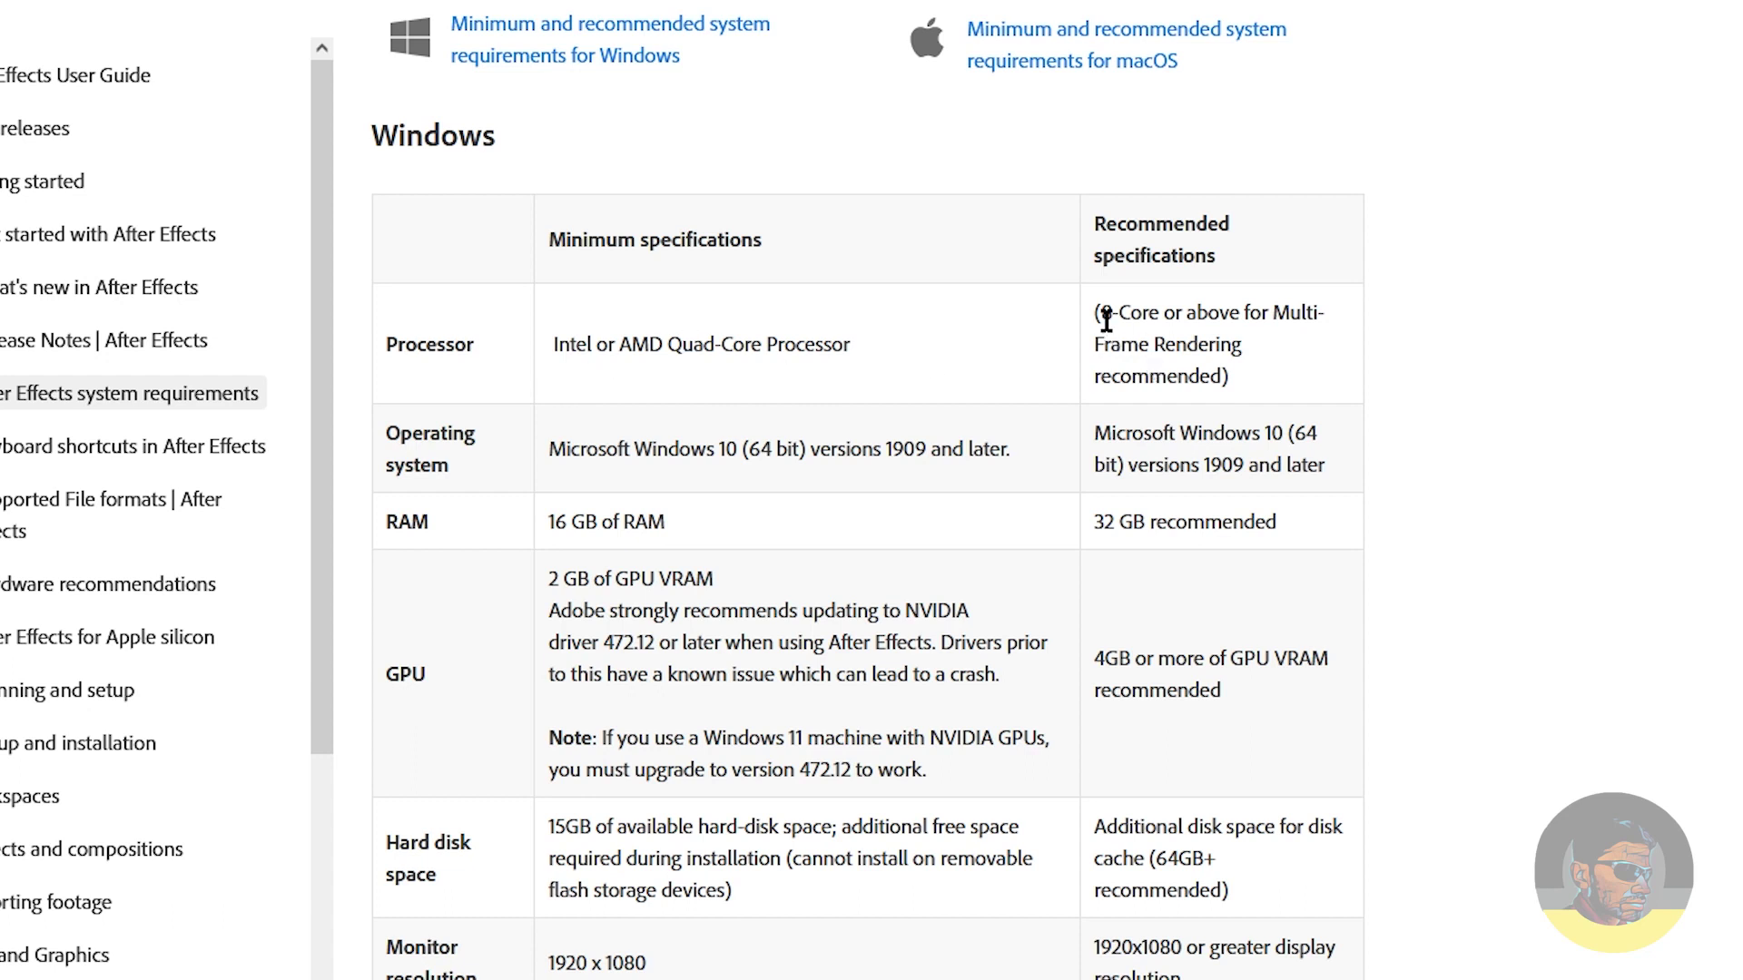
drag(1101, 313, 1295, 350)
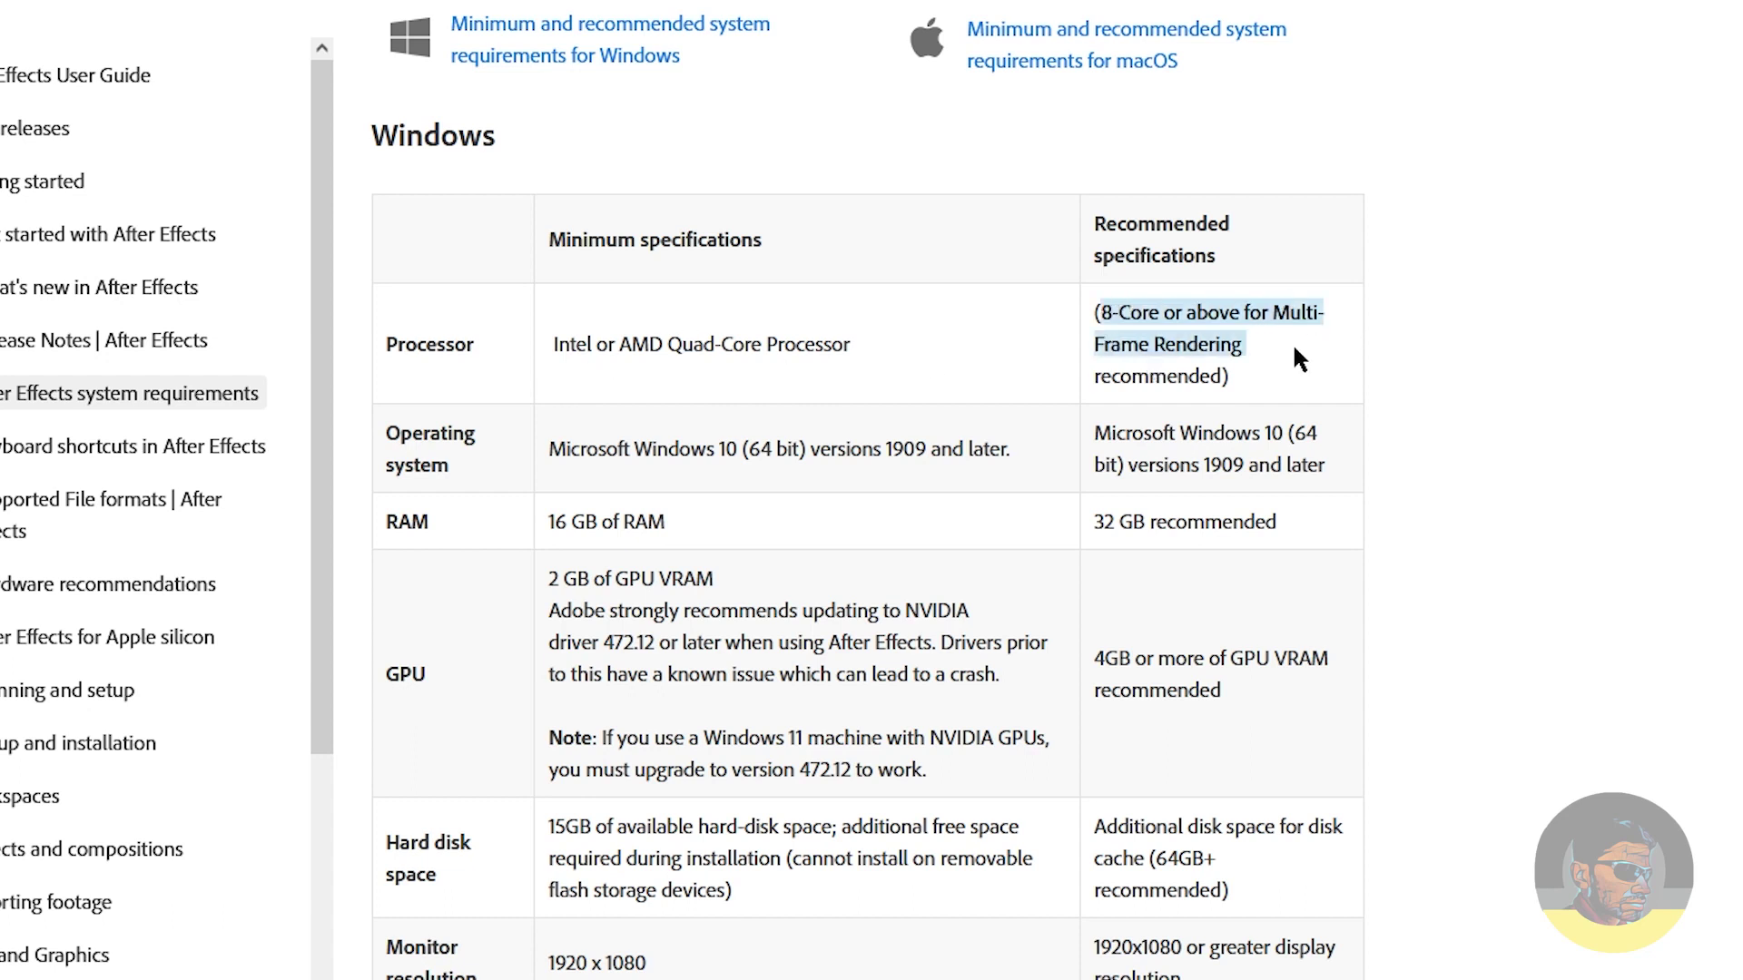
click(1247, 371)
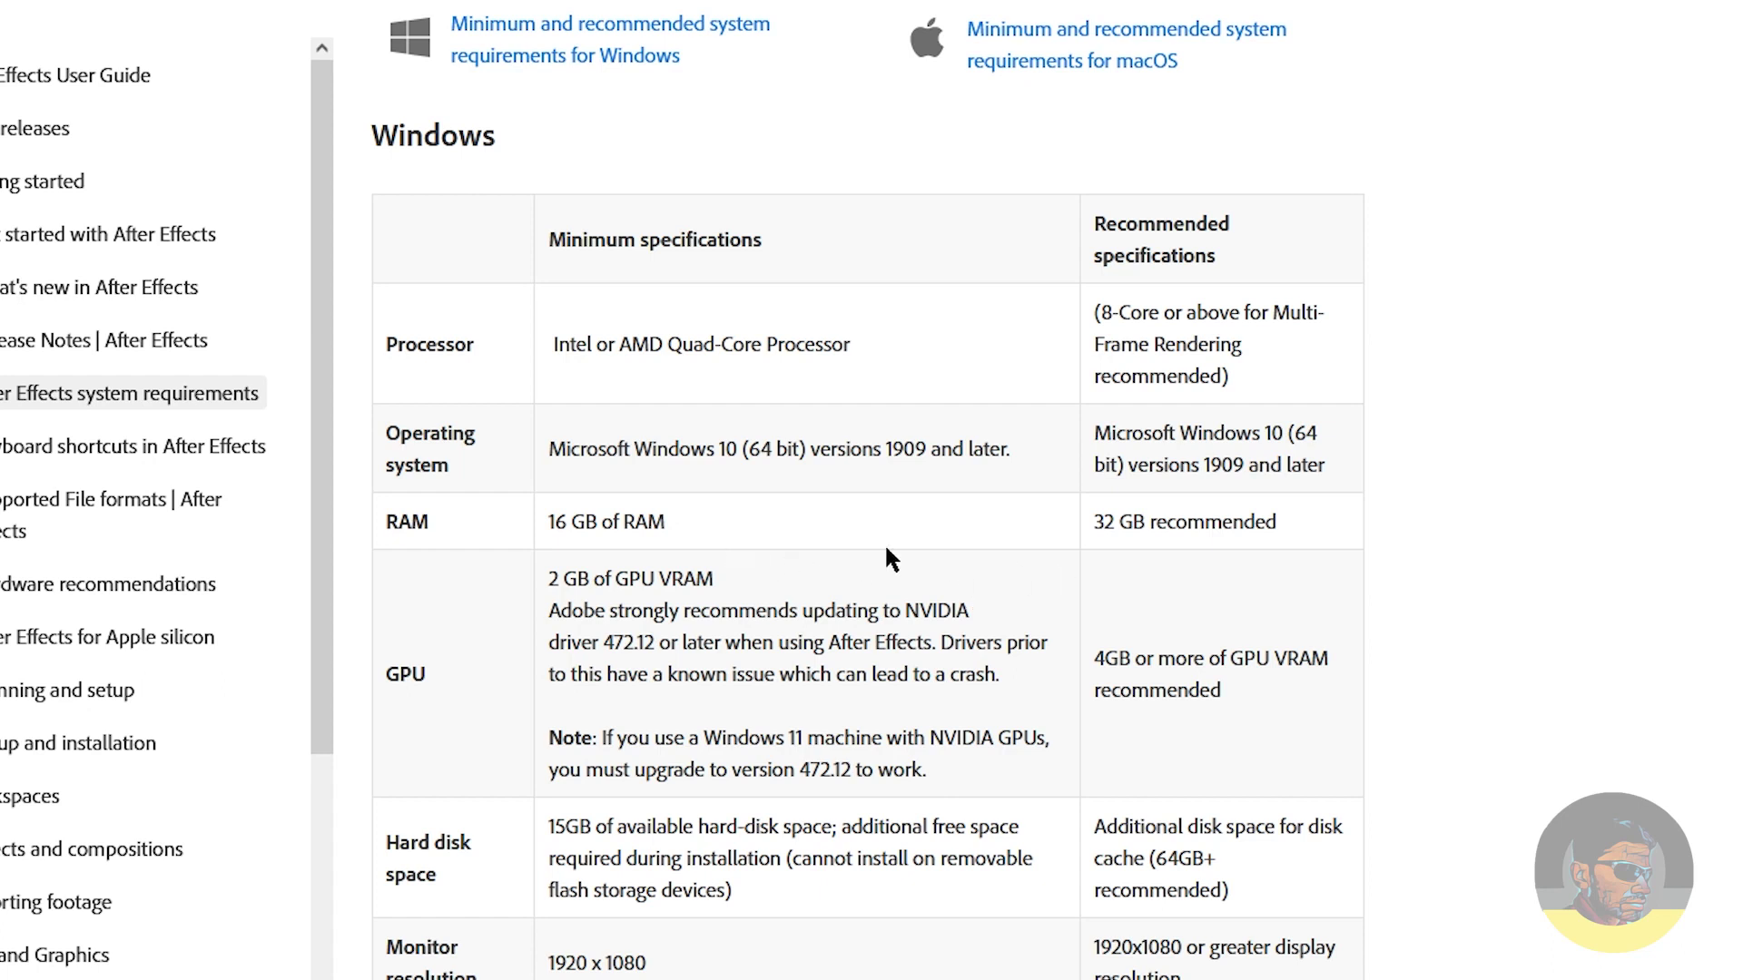
drag(1190, 529, 1092, 527)
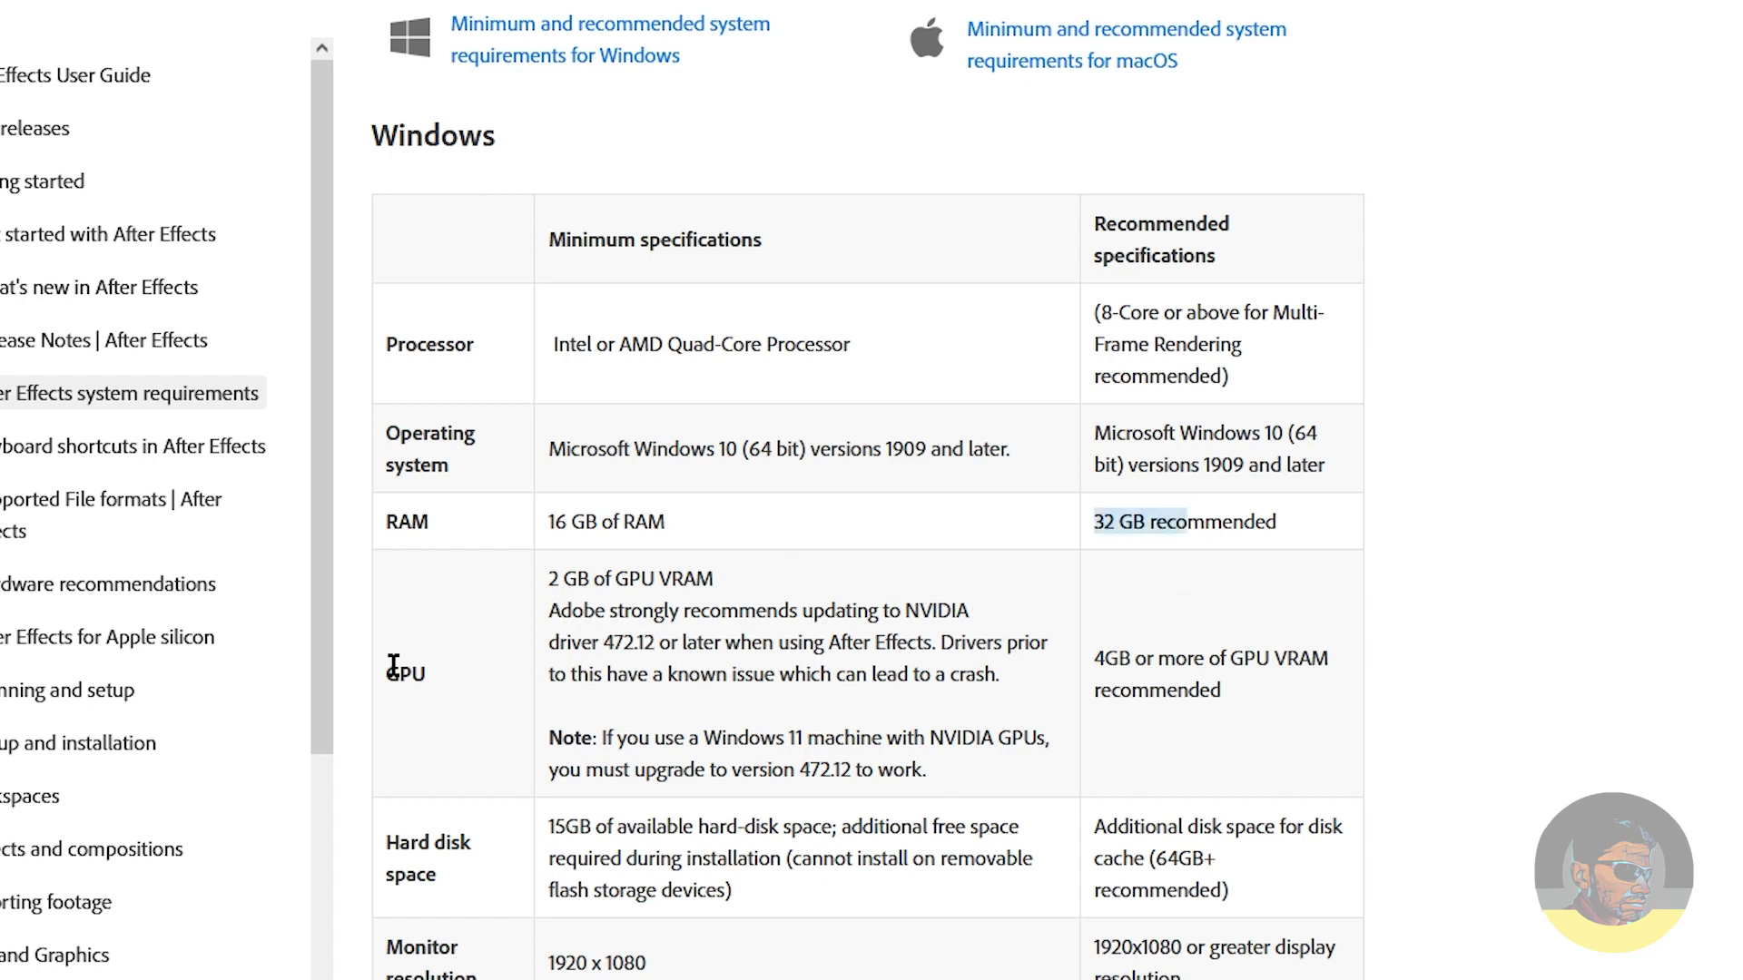
drag(388, 672, 468, 669)
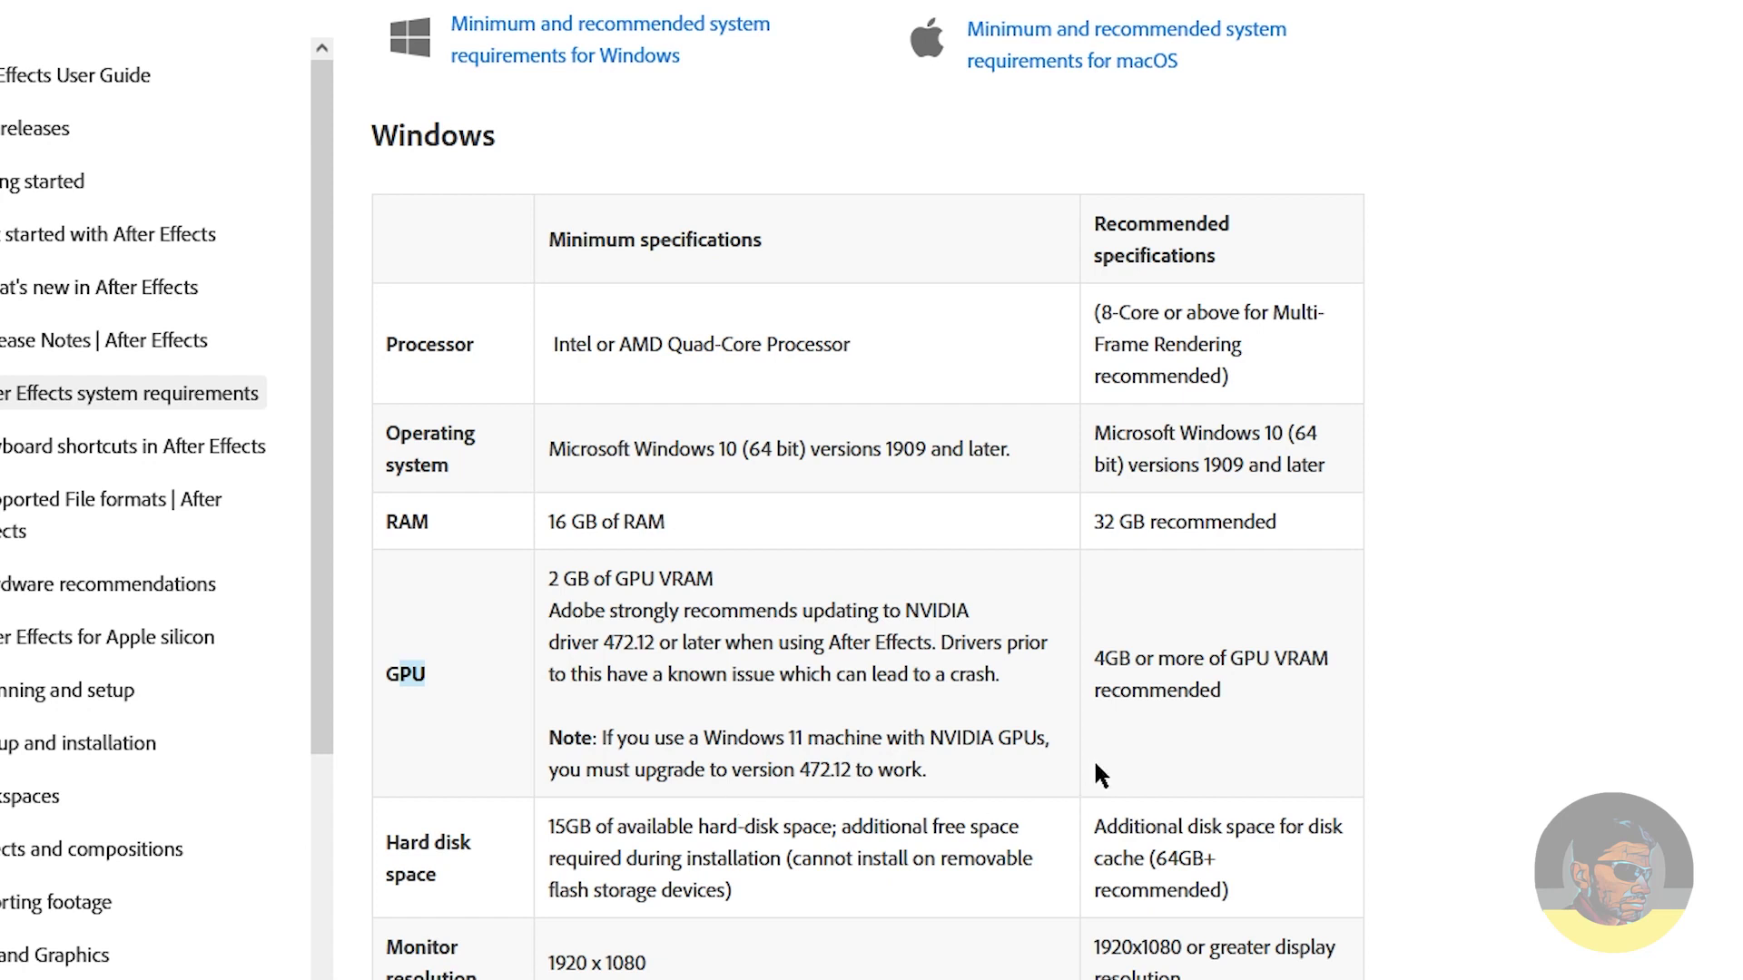
click(1097, 660)
drag(1098, 660, 1333, 657)
click(1233, 711)
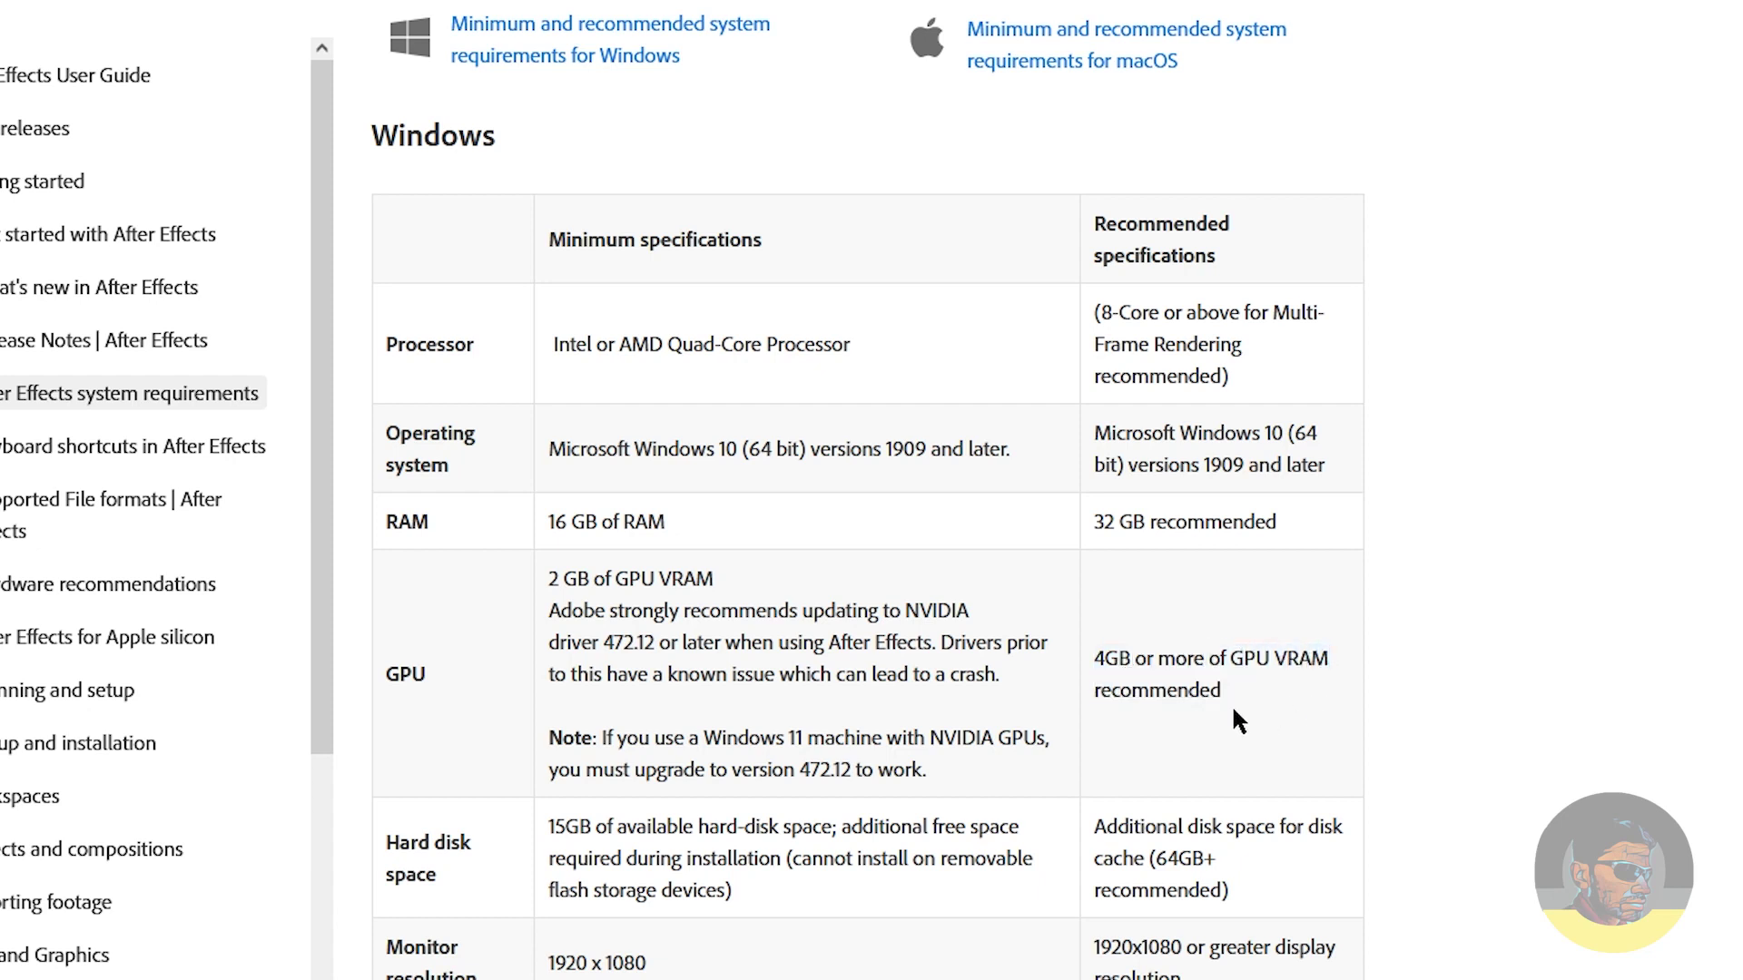